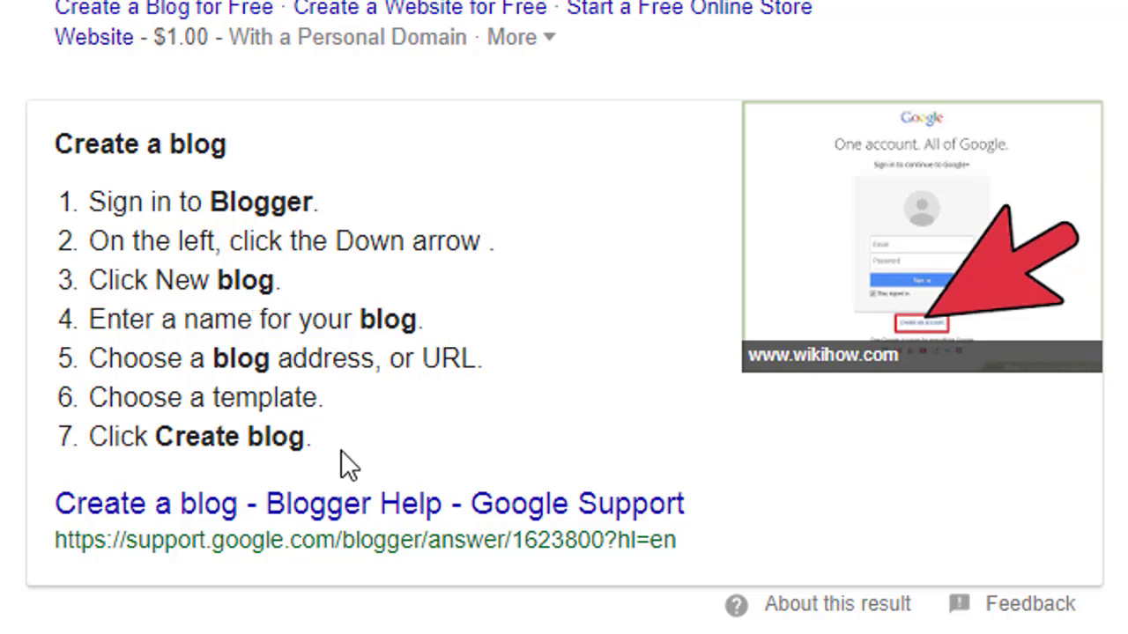
- Scroll through the Google results for 'how to create blogger'
{"action": "scroll", "coordinate": [345, 450], "scroll_direction": "up", "scroll_amount": 5}
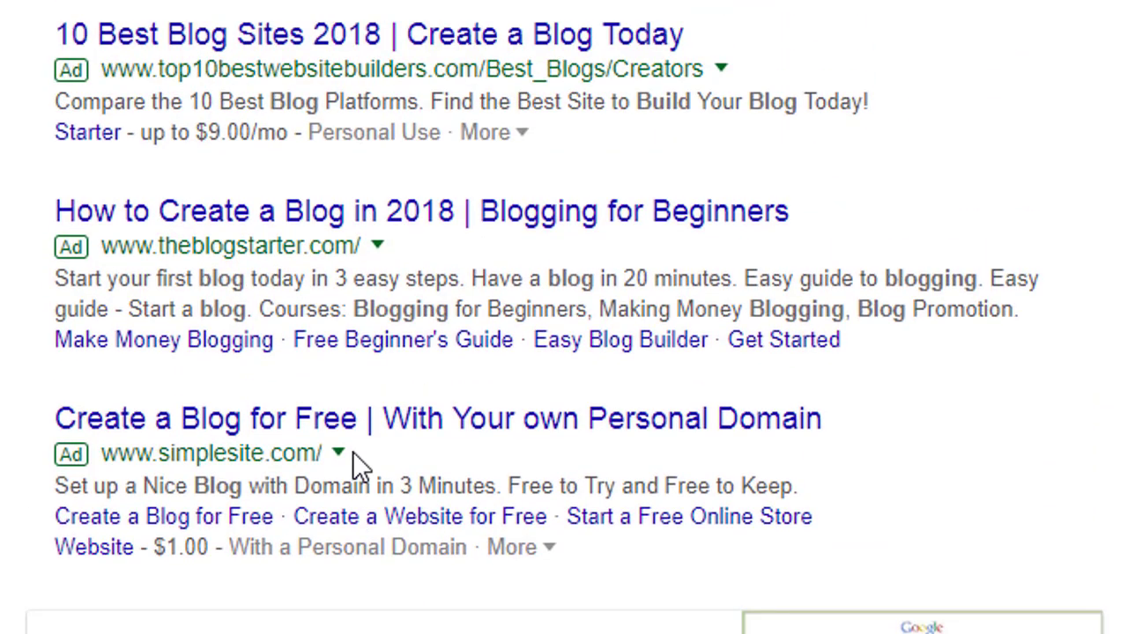
{"action": "scroll", "coordinate": [353, 452], "scroll_direction": "up", "scroll_amount": 3}
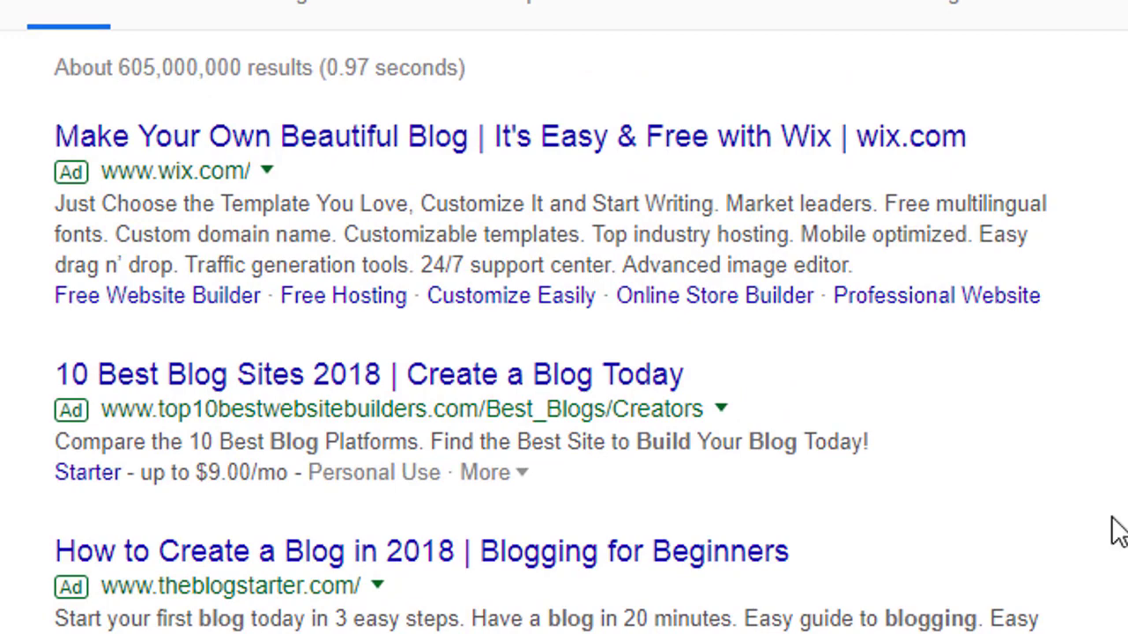
{"action": "scroll", "coordinate": [924, 573], "scroll_direction": "down", "scroll_amount": 6}
{"action": "scroll", "coordinate": [924, 572], "scroll_direction": "down", "scroll_amount": 2}
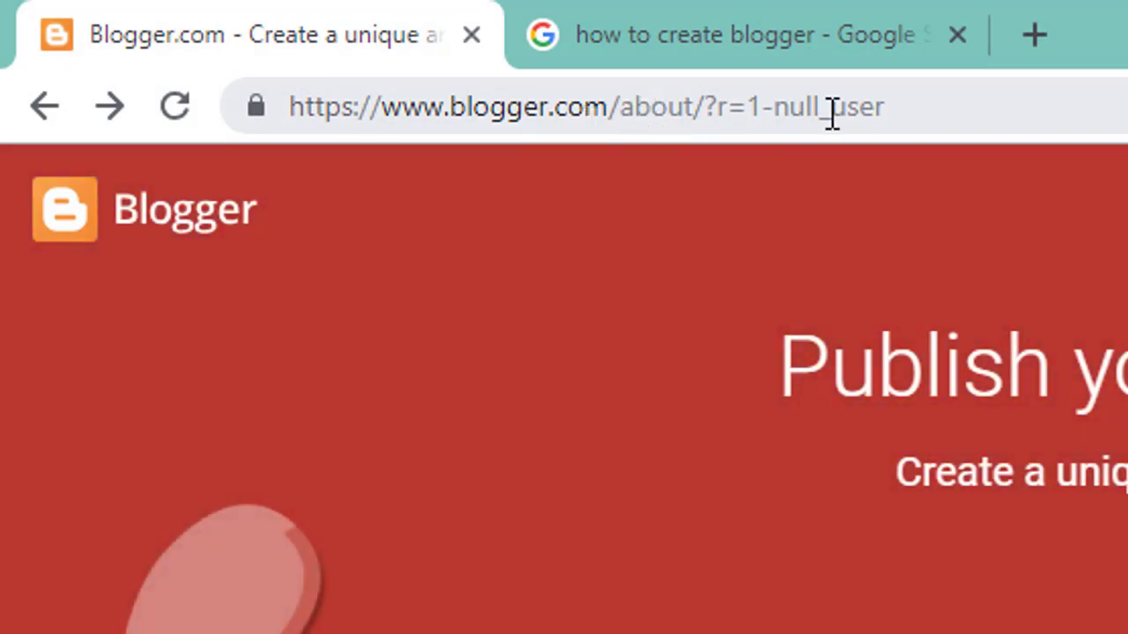
{"action": "left_click", "coordinate": [944, 104]}
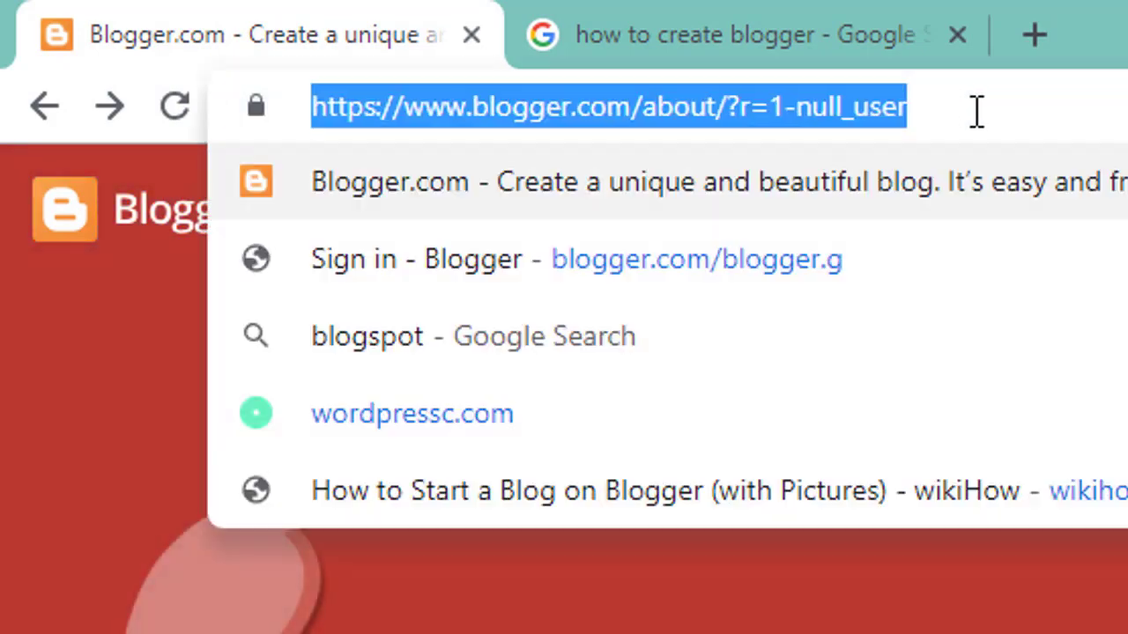
{"action": "type", "text": "www"}
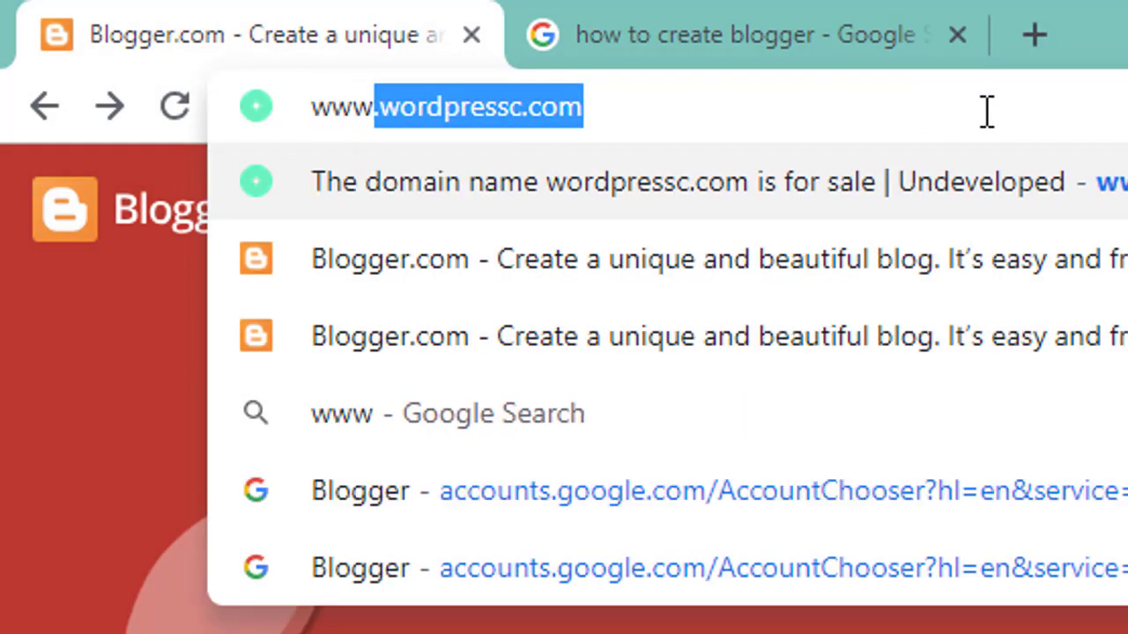
{"action": "type", "text": "."}
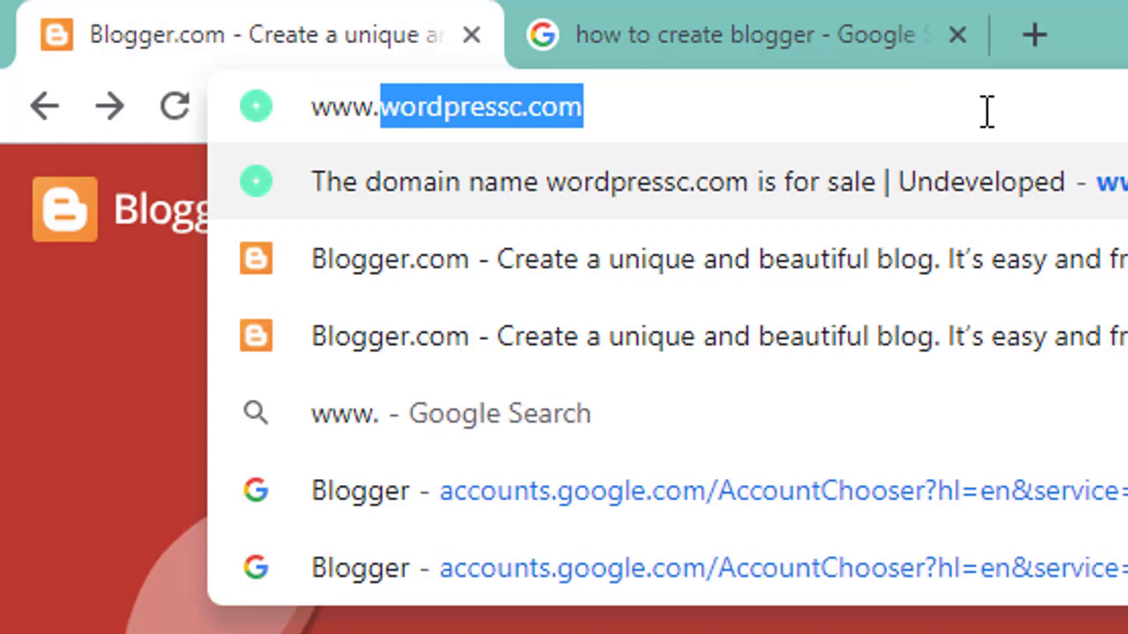
{"action": "type", "text": "blo"}
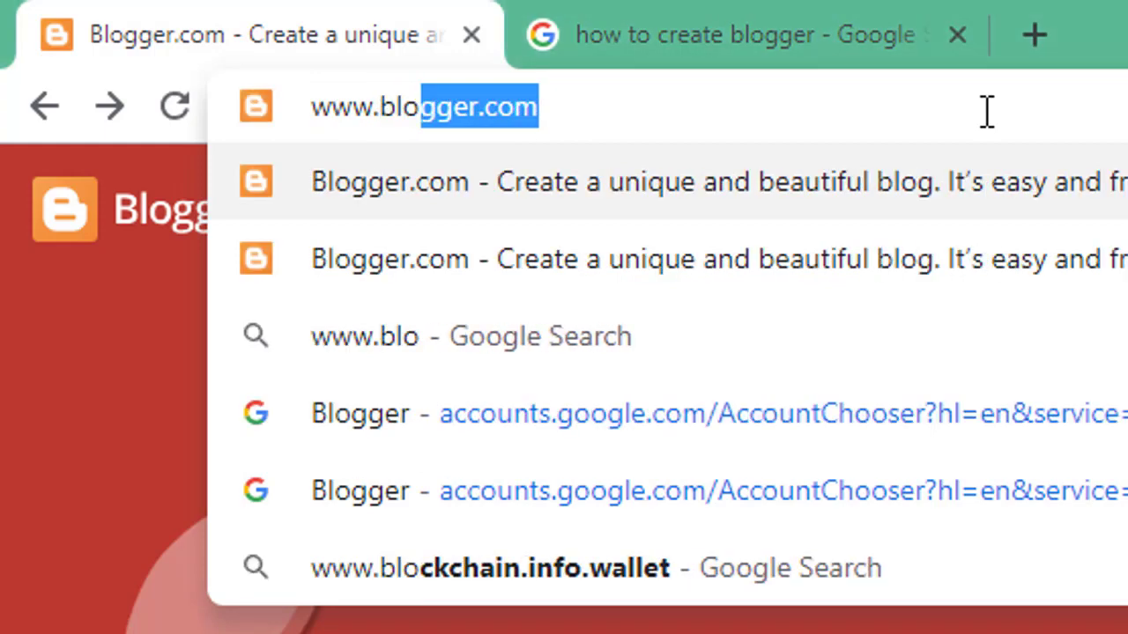
{"action": "type", "text": "gger"}
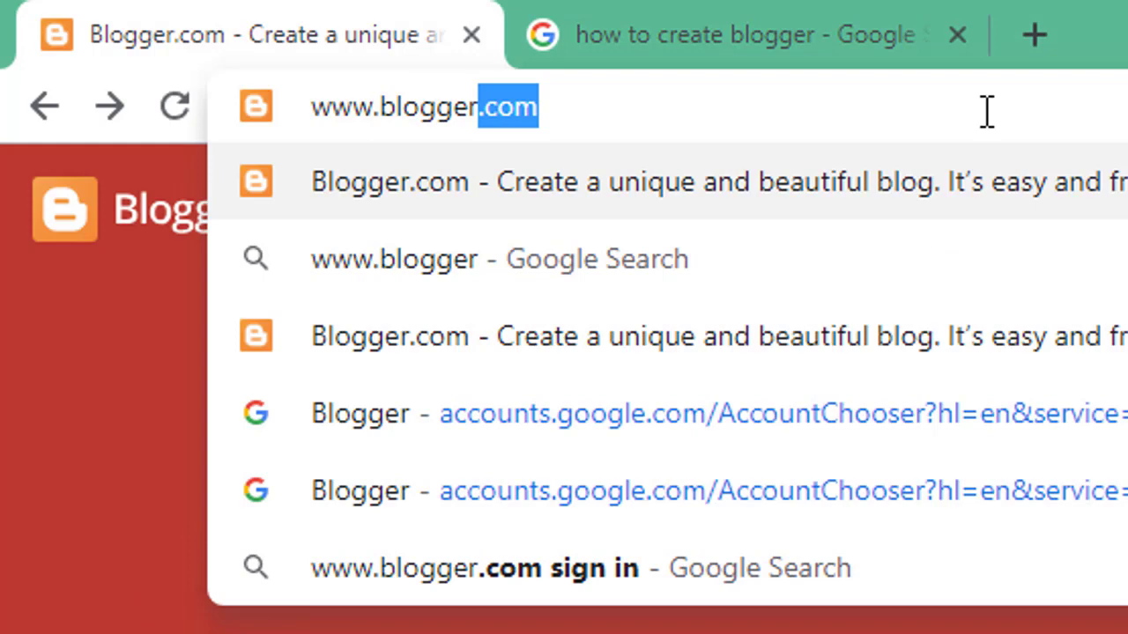
{"action": "type", "text": ".com"}
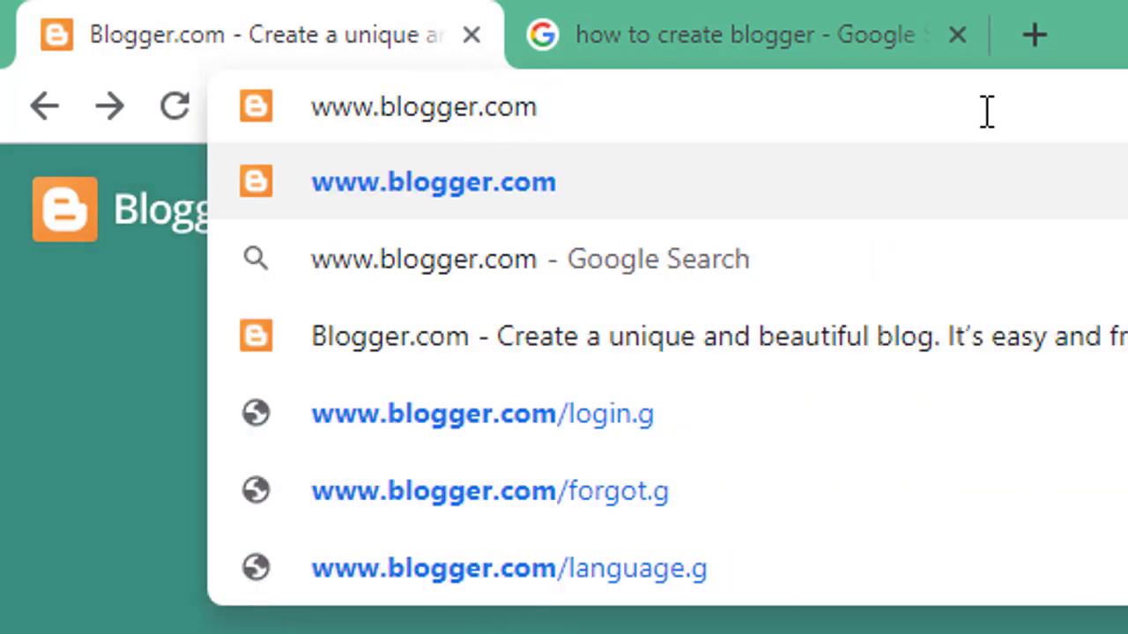
{"action": "key", "text": "Return"}
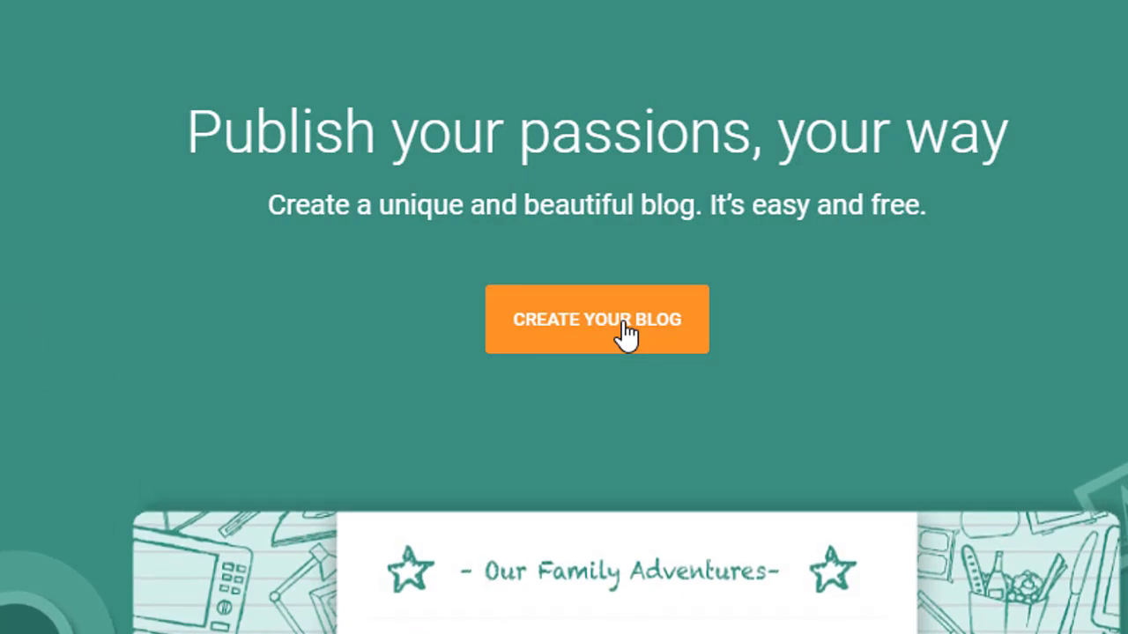
- Start creating a blog and sign in with the chosen Google account and its password
{"action": "left_click", "coordinate": [626, 334]}
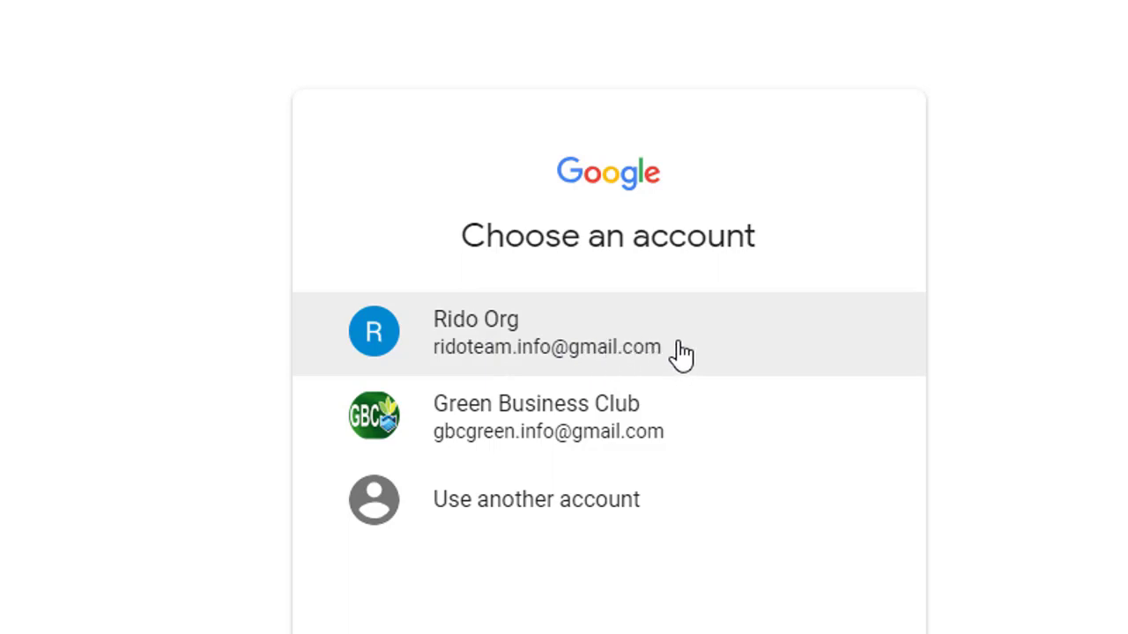
{"action": "left_click", "coordinate": [569, 353]}
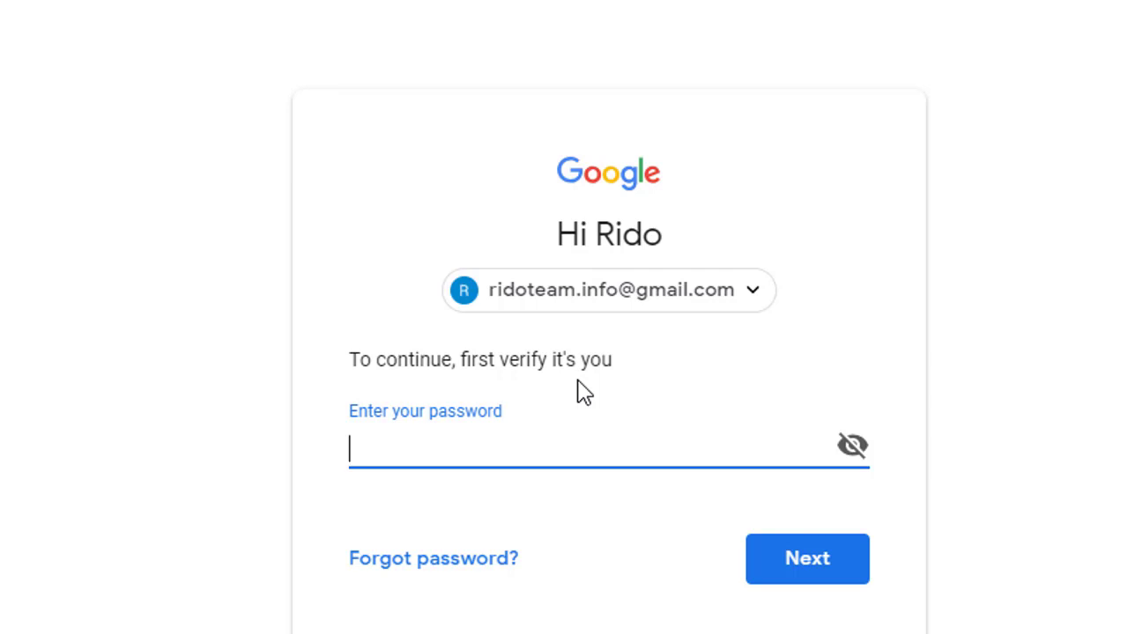
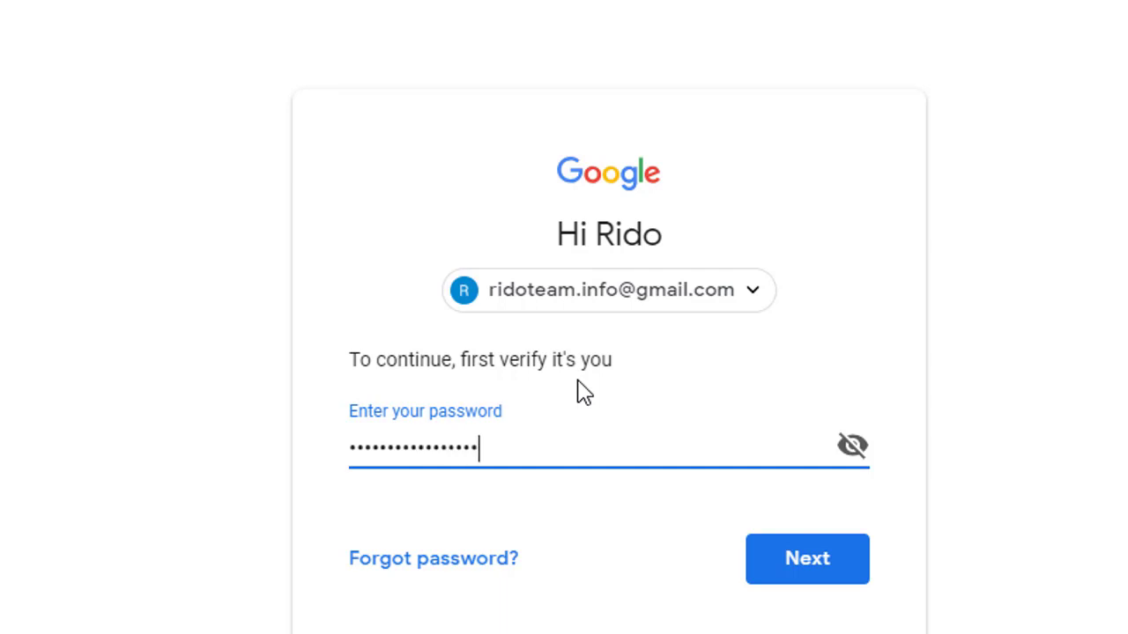
{"action": "left_click", "coordinate": [811, 585]}
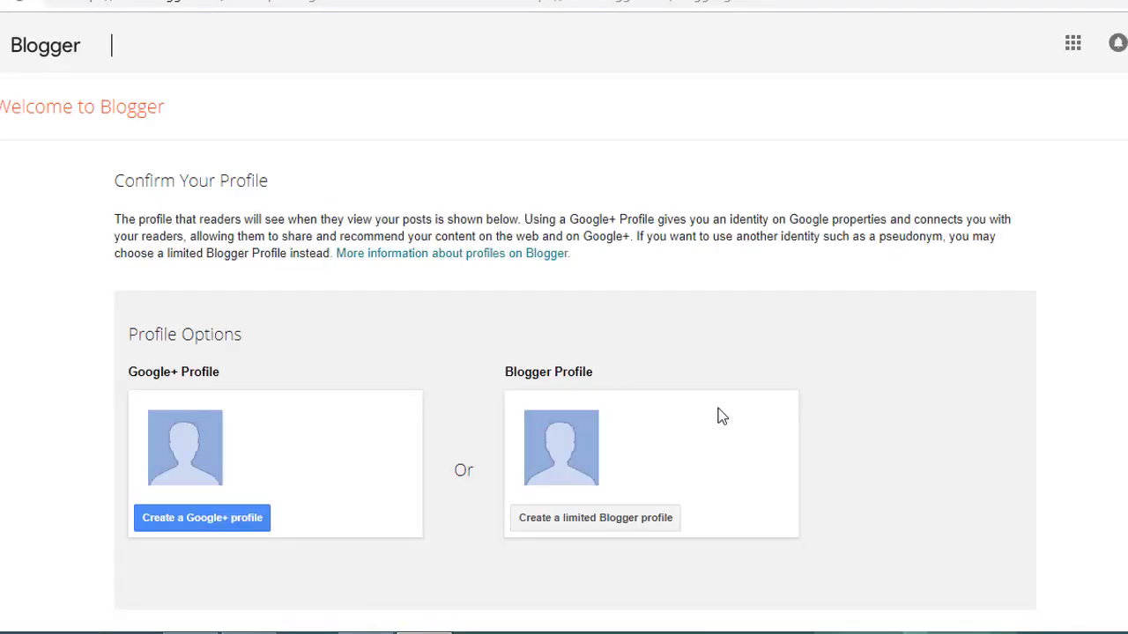
{"action": "scroll", "coordinate": [724, 398], "scroll_direction": "down", "scroll_amount": 2}
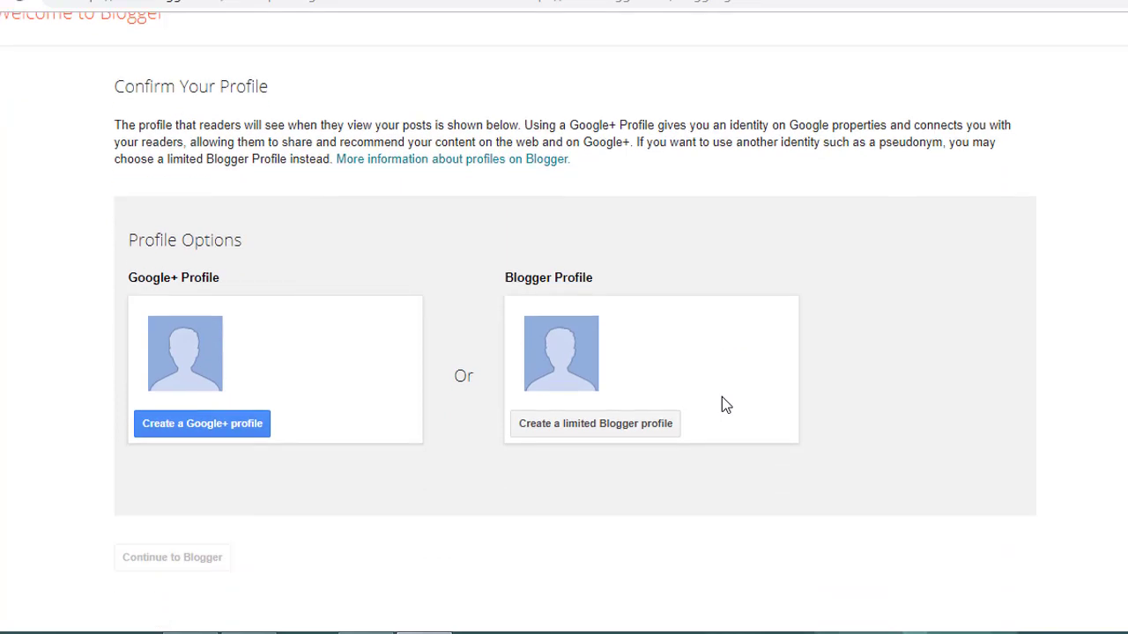
{"action": "scroll", "coordinate": [722, 400], "scroll_direction": "up", "scroll_amount": 2}
{"action": "scroll", "coordinate": [375, 415], "scroll_direction": "down", "scroll_amount": 2}
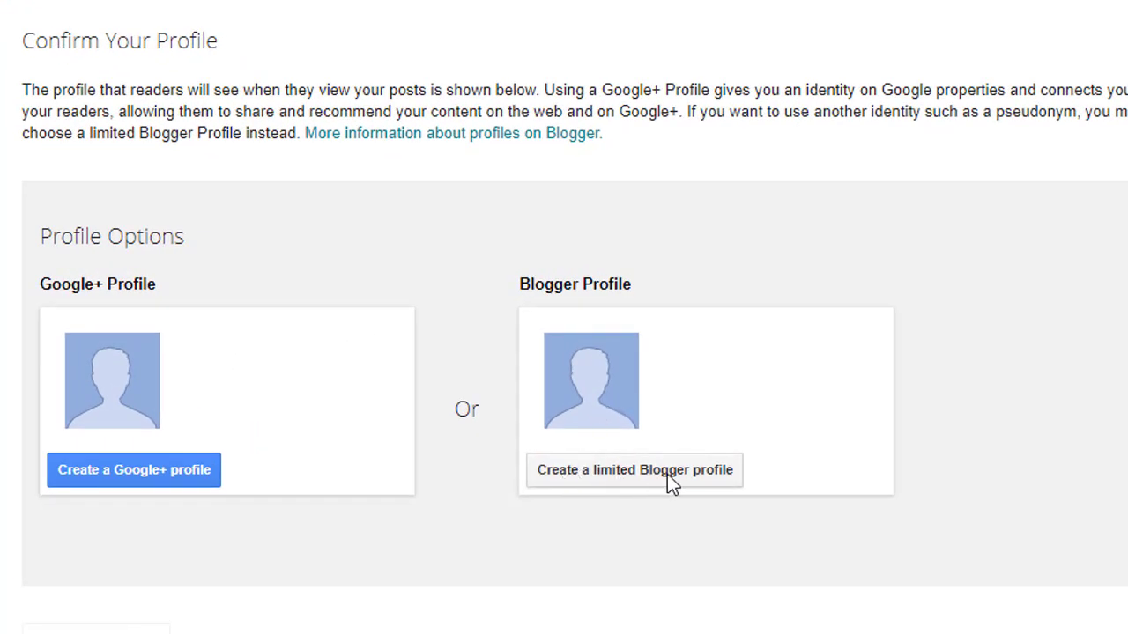
{"action": "left_click", "coordinate": [148, 473]}
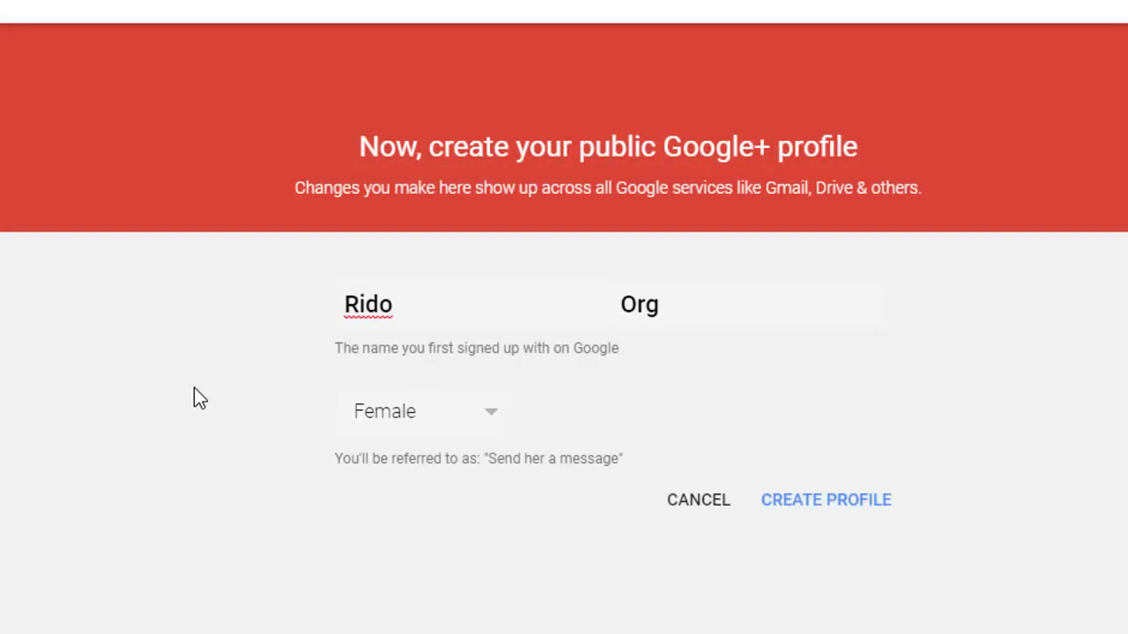
{"action": "left_click", "coordinate": [431, 305]}
{"action": "left_click_drag", "start_coordinate": [430, 305], "coordinate": [319, 316]}
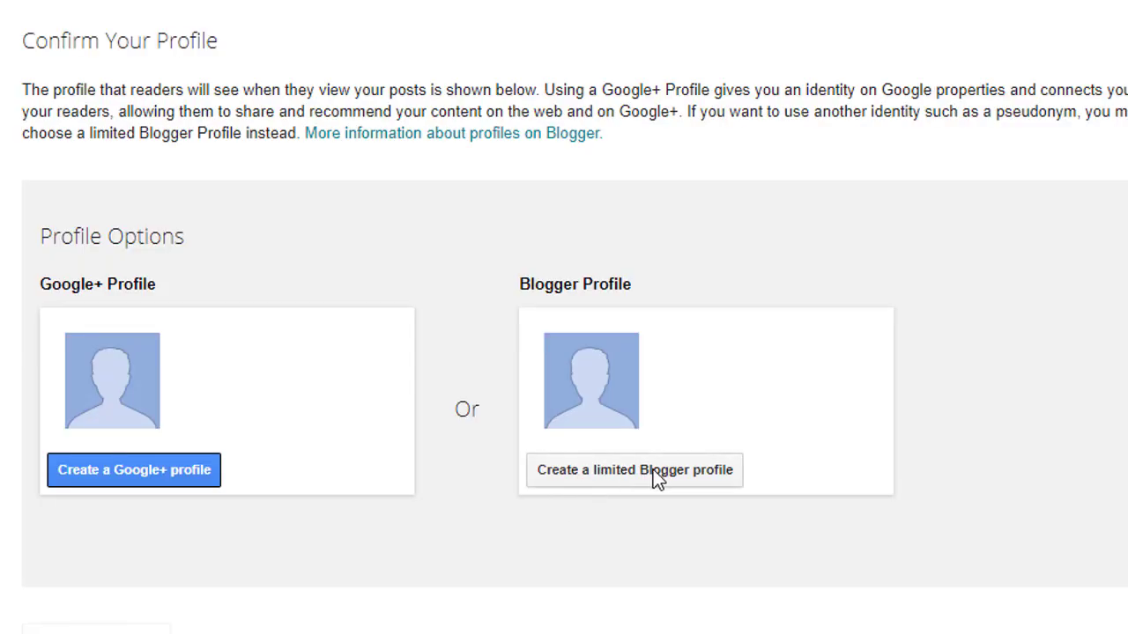
- Choose a limited Blogger profile, enter a display name, and continue into Blogger
{"action": "left_click", "coordinate": [654, 470]}
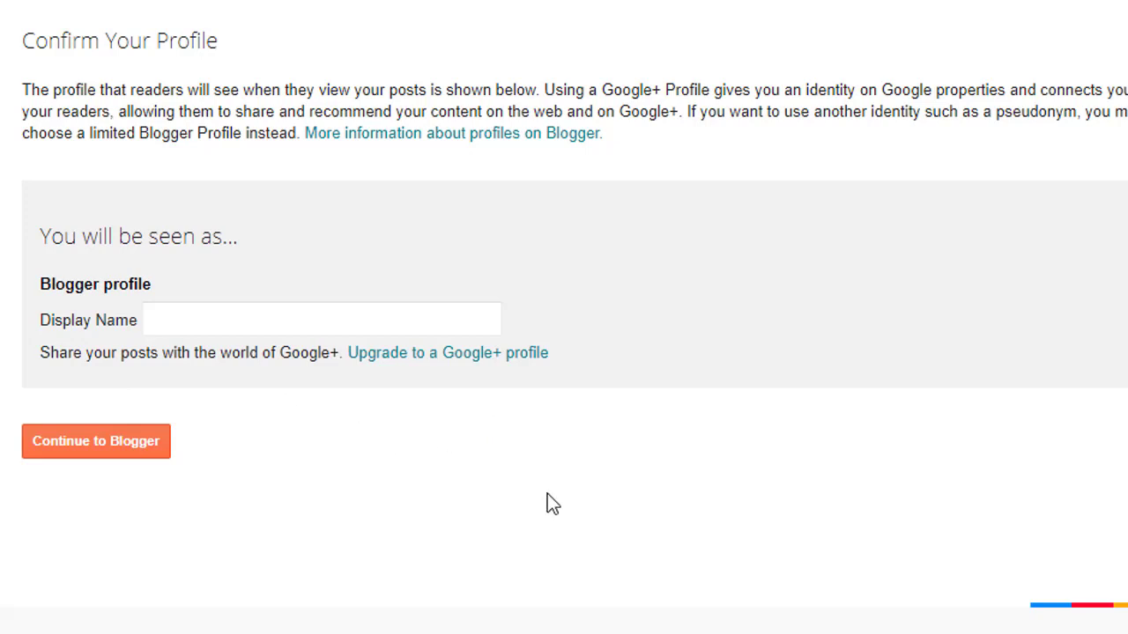
{"action": "scroll", "coordinate": [551, 495], "scroll_direction": "up", "scroll_amount": 1}
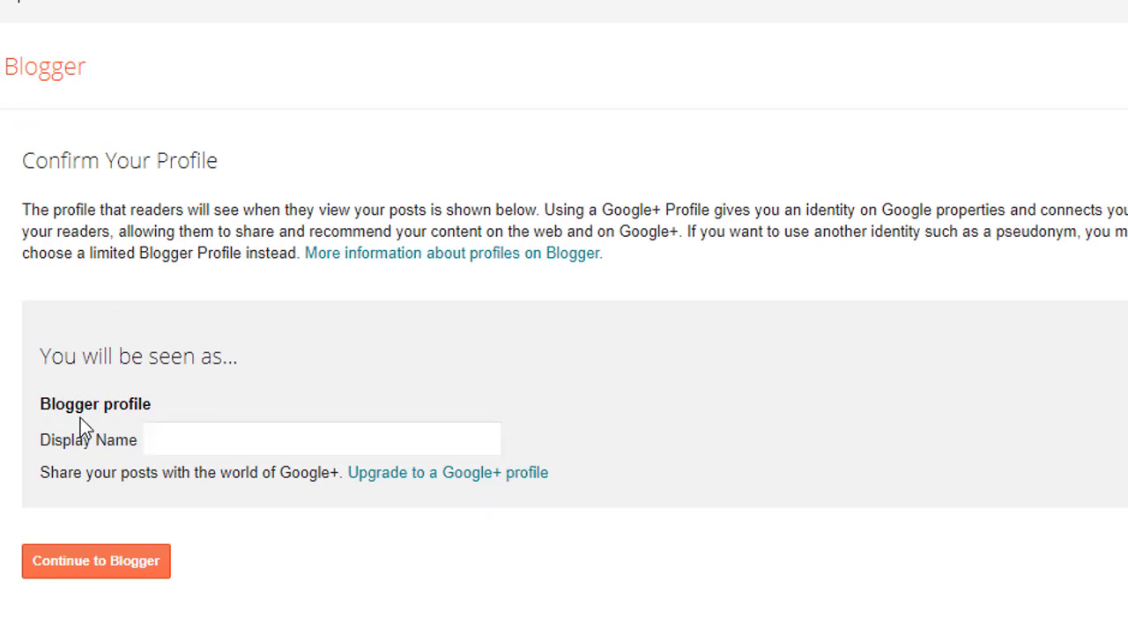
{"action": "left_click", "coordinate": [188, 439]}
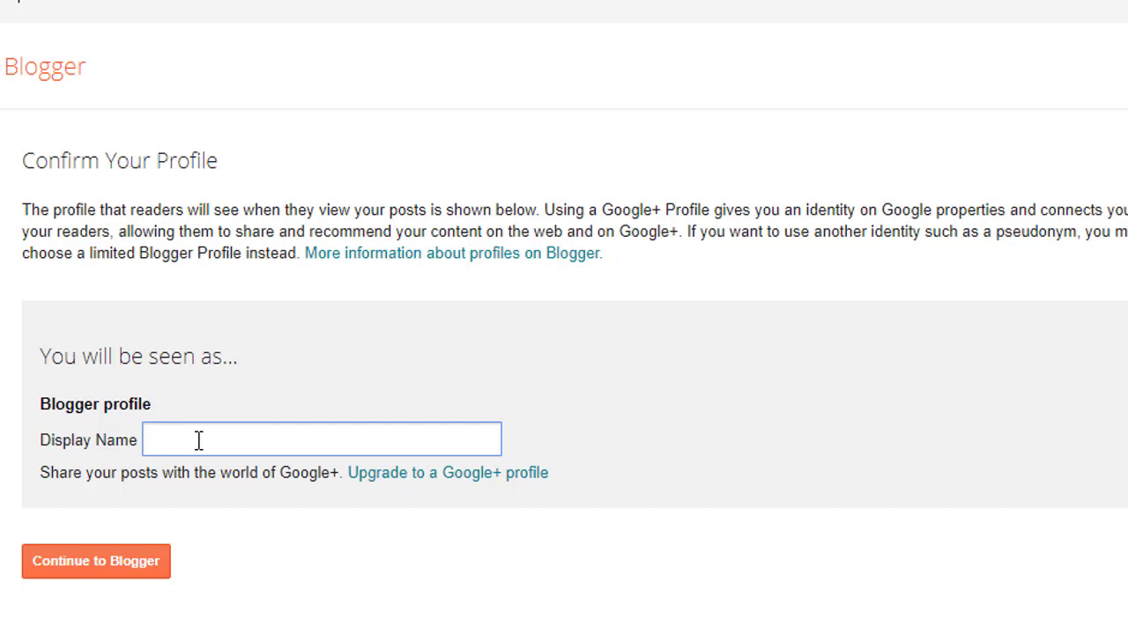
{"action": "type", "text": "Ridi"}
{"action": "type", "text": "o"}
{"action": "key", "text": "BackSpace"}
{"action": "type", "text": "Info"}
{"action": "left_click", "coordinate": [100, 571]}
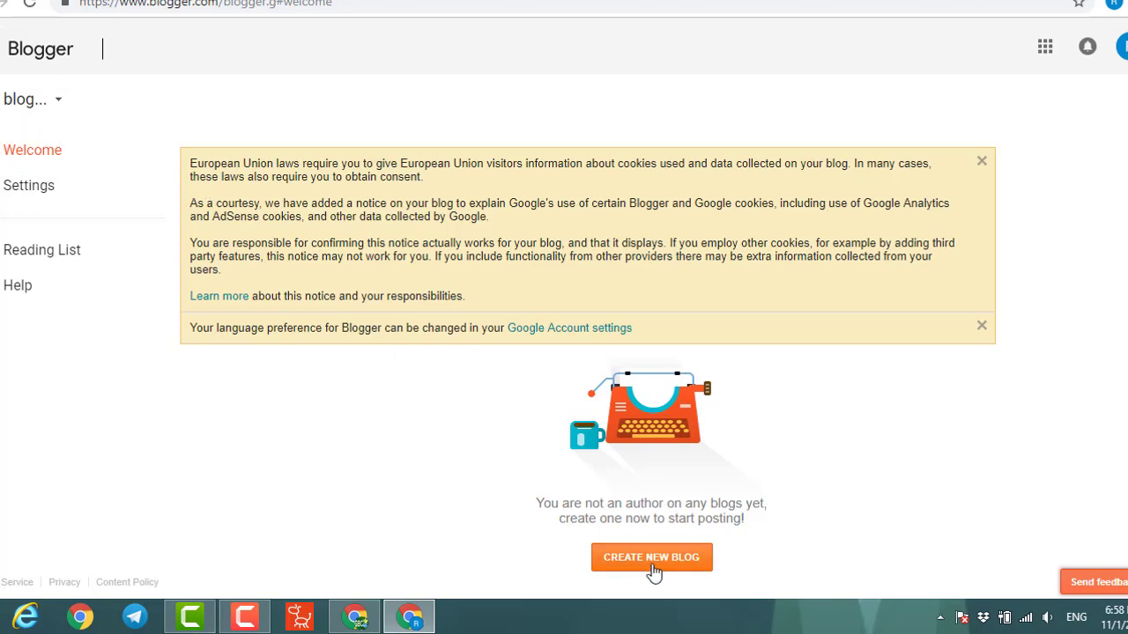
- Choose CREATE NEW BLOG on the Blogger welcome page
{"action": "left_click", "coordinate": [652, 558]}
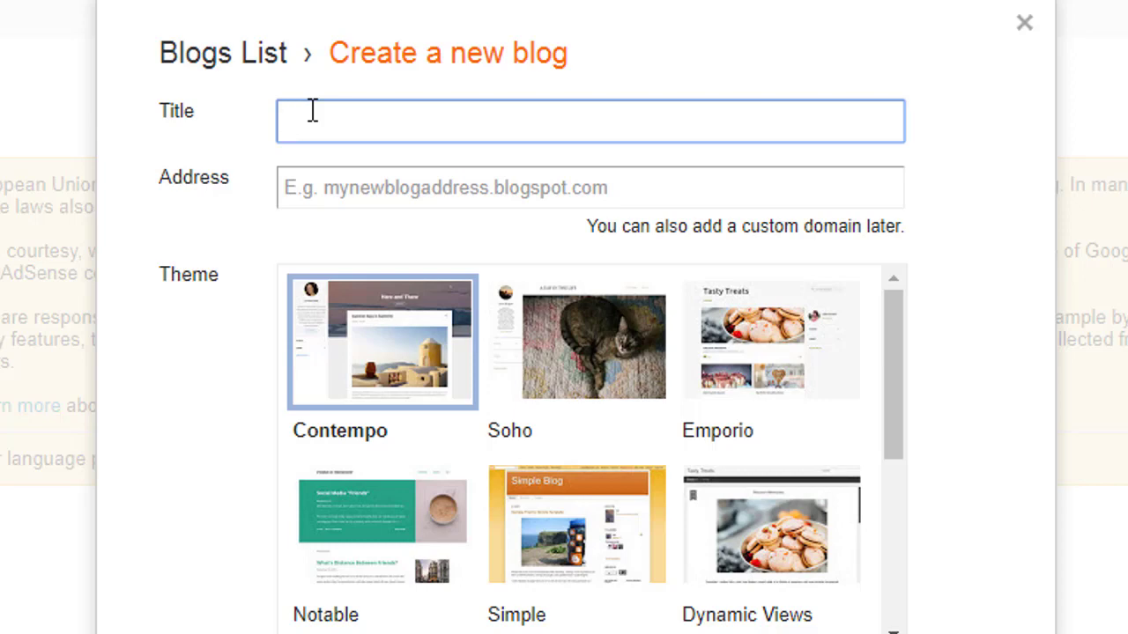
- Title the new blog 'fast team'
{"action": "type", "text": "Fa"}
{"action": "type", "text": "e"}
{"action": "key", "text": "BackSpace"}
{"action": "key", "text": "BackSpace"}
{"action": "key", "text": "BackSpace"}
{"action": "type", "text": "fast"}
{"action": "type", "text": "team"}
{"action": "left_click", "coordinate": [377, 188]}
{"action": "left_click", "coordinate": [320, 113]}
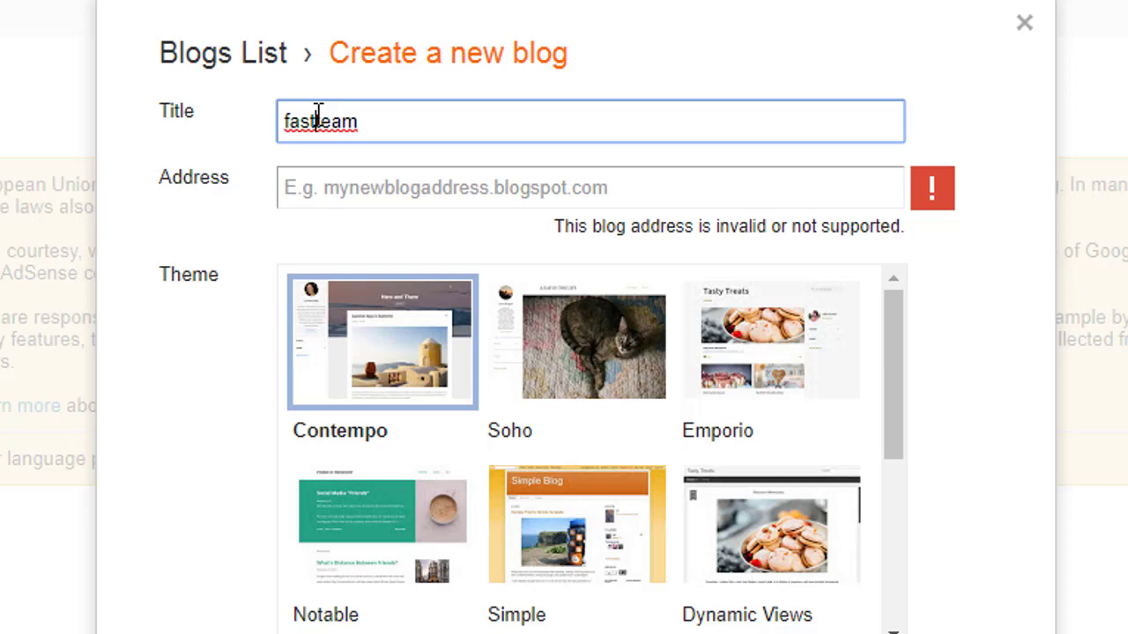
- Enter fastteam as the blog address and see it reported as not available
{"action": "left_click", "coordinate": [355, 188]}
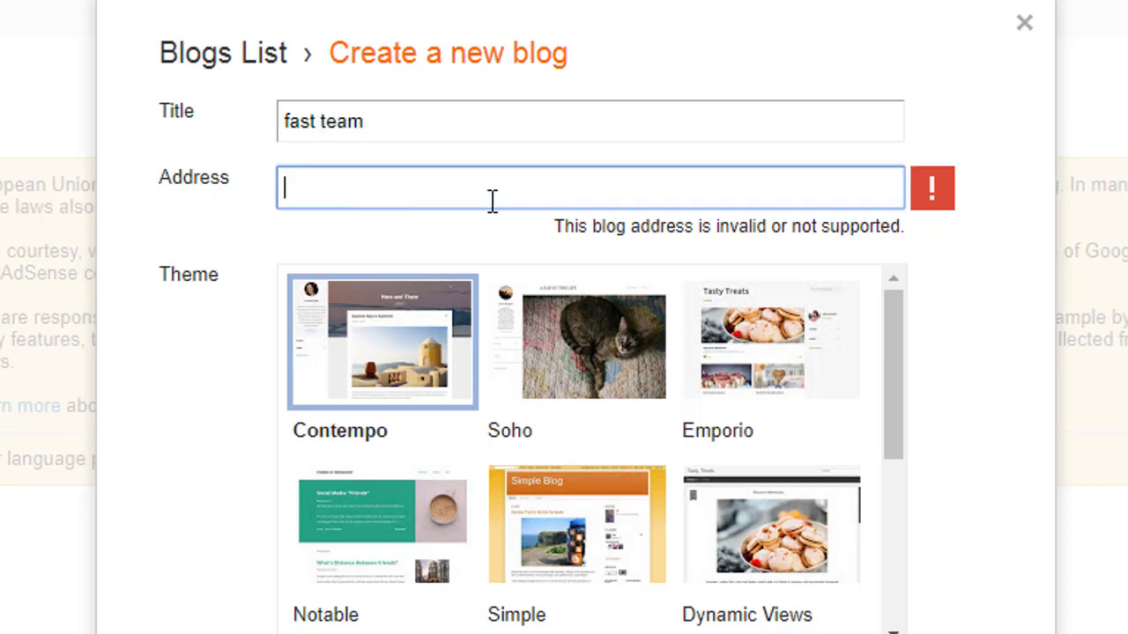
{"action": "type", "text": "fas"}
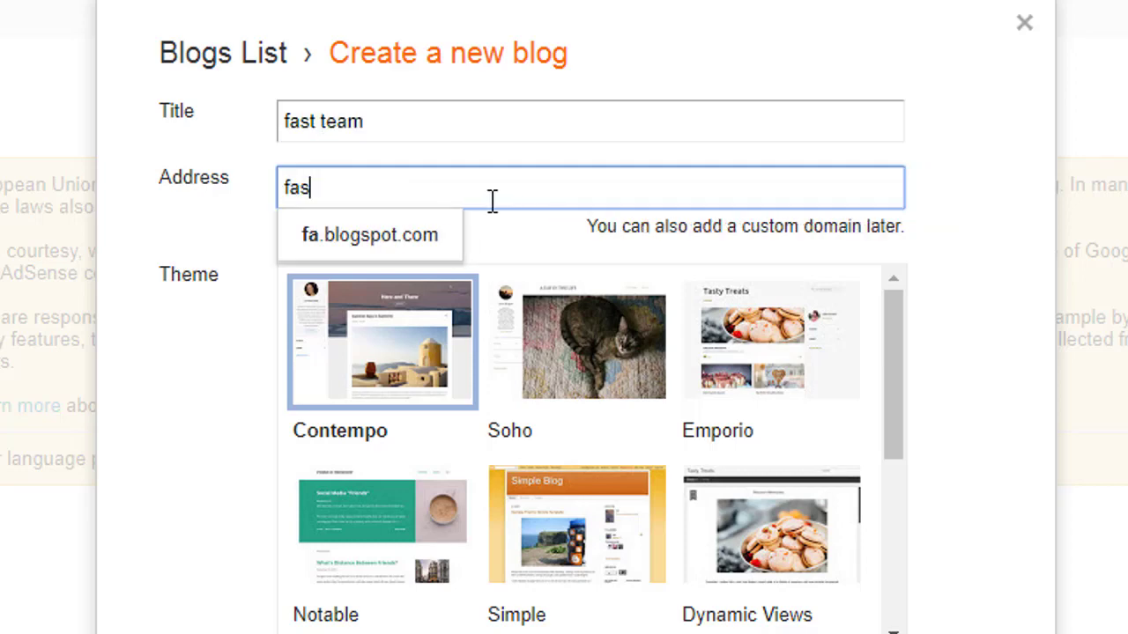
{"action": "type", "text": "tteam"}
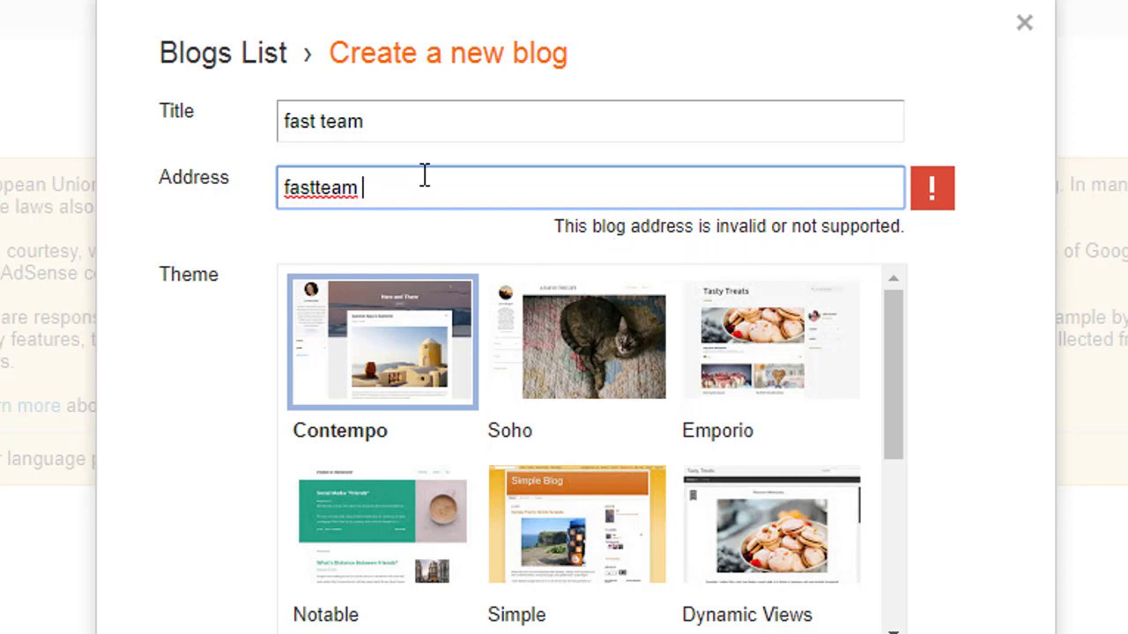
{"action": "key", "text": "BackSpace"}
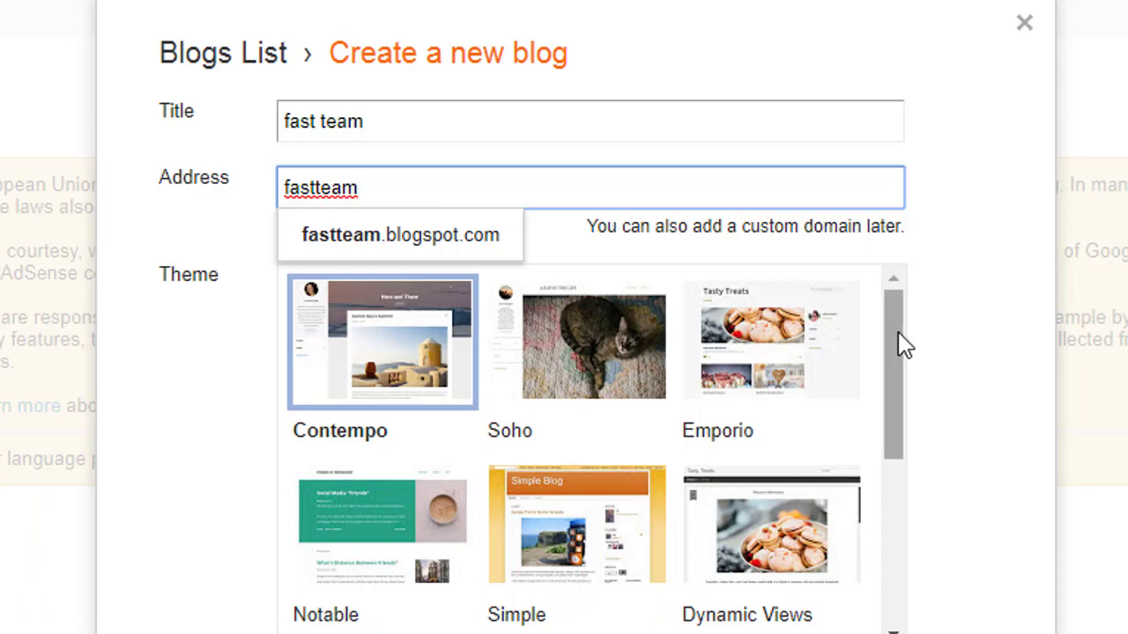
{"action": "left_click_drag", "start_coordinate": [905, 346], "coordinate": [899, 448]}
{"action": "scroll", "coordinate": [876, 433], "scroll_direction": "down", "scroll_amount": 2}
{"action": "scroll", "coordinate": [866, 294], "scroll_direction": "up", "scroll_amount": 5}
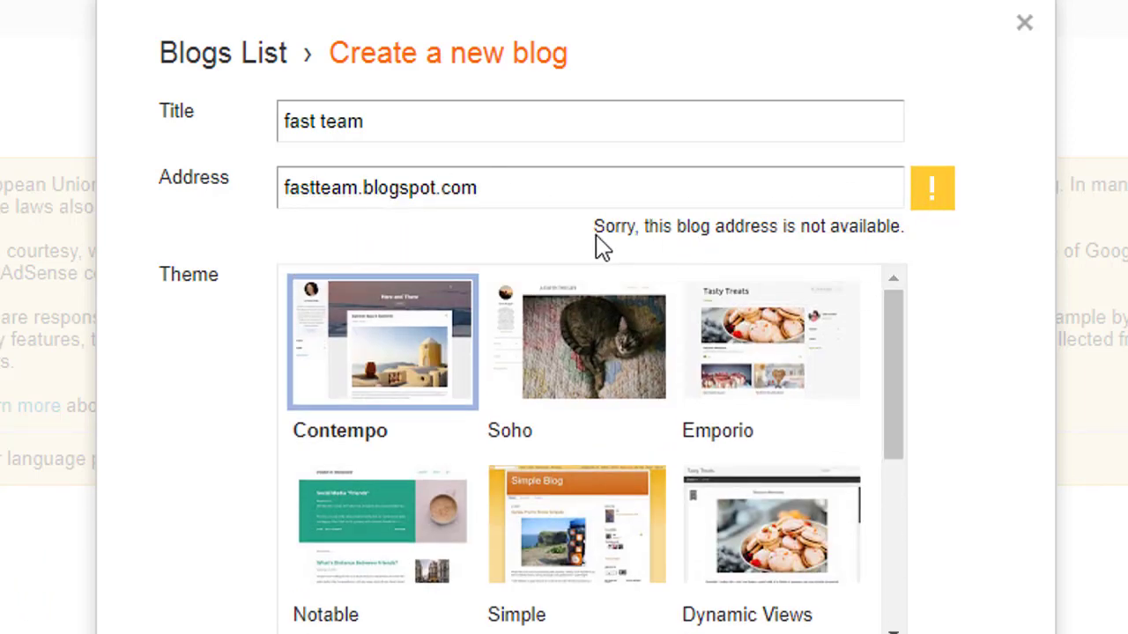
- Replace fastteam with ruppsouvenirstore so ruppsouvenirstore.blogspot.com shows as available
{"action": "left_click", "coordinate": [402, 187]}
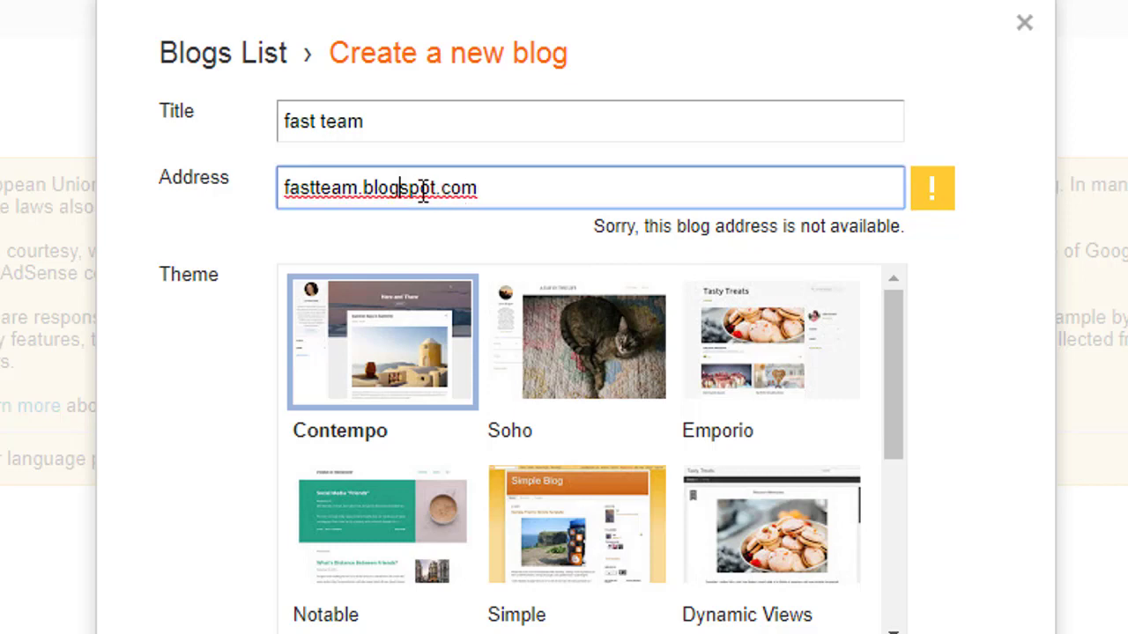
{"action": "left_click_drag", "start_coordinate": [430, 188], "coordinate": [253, 211]}
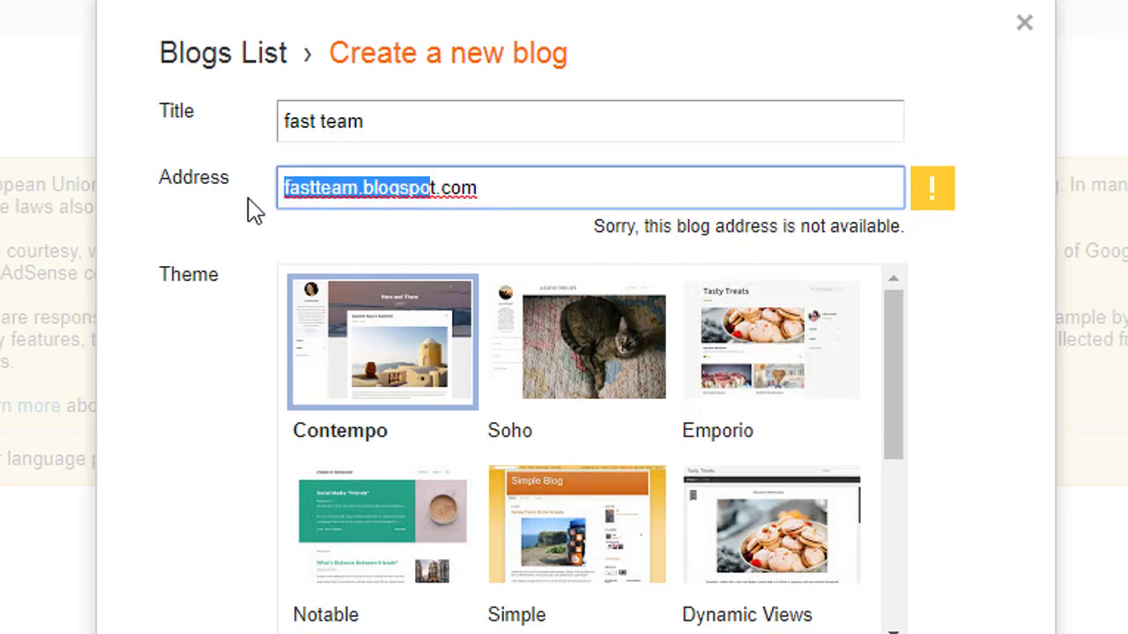
{"action": "left_click", "coordinate": [350, 187]}
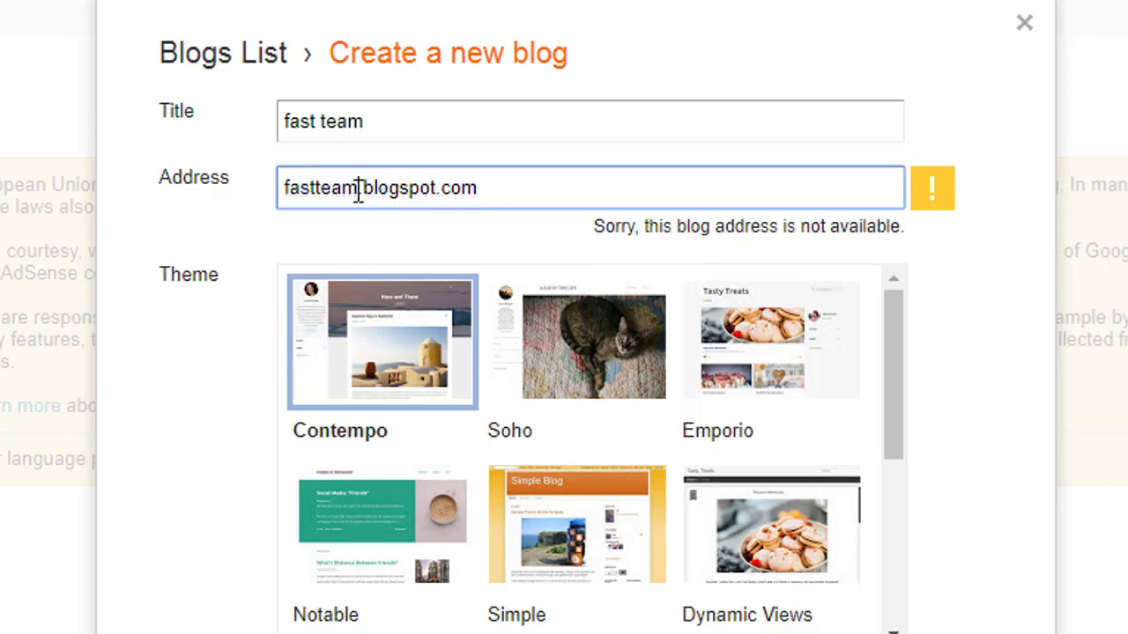
{"action": "left_click_drag", "start_coordinate": [359, 187], "coordinate": [252, 202]}
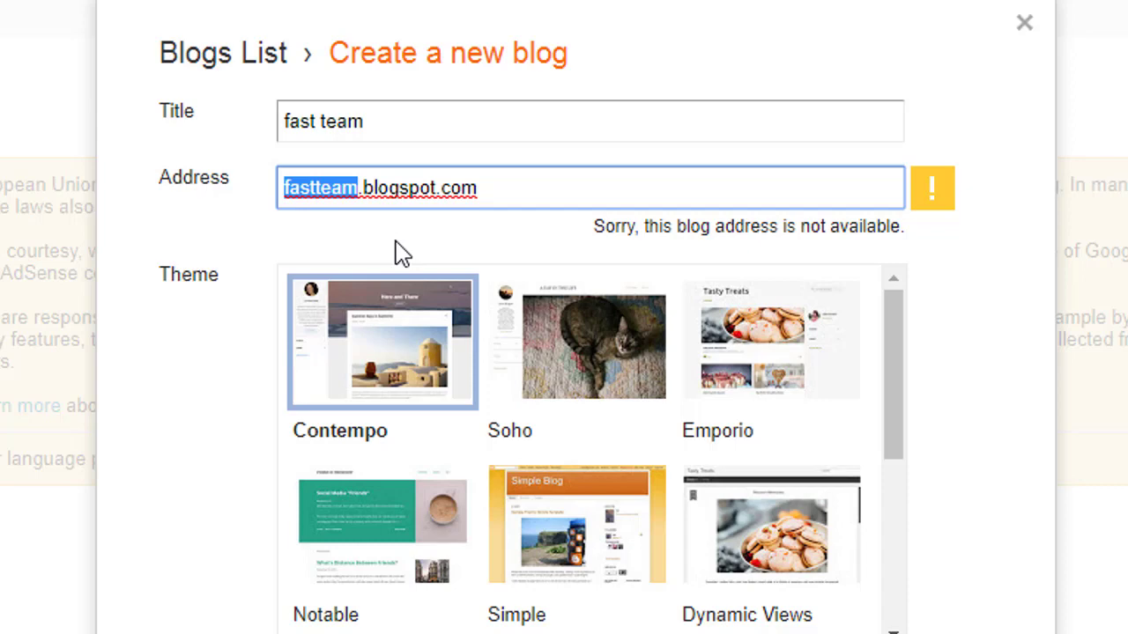
{"action": "type", "text": "t"}
{"action": "key", "text": "BackSpace"}
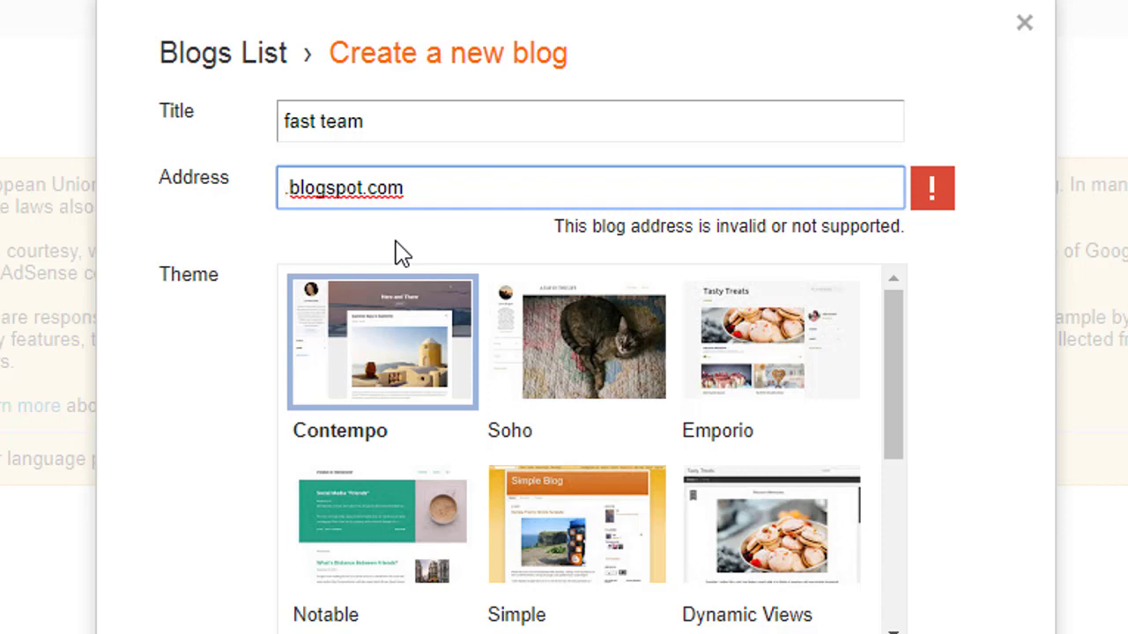
{"action": "type", "text": "s"}
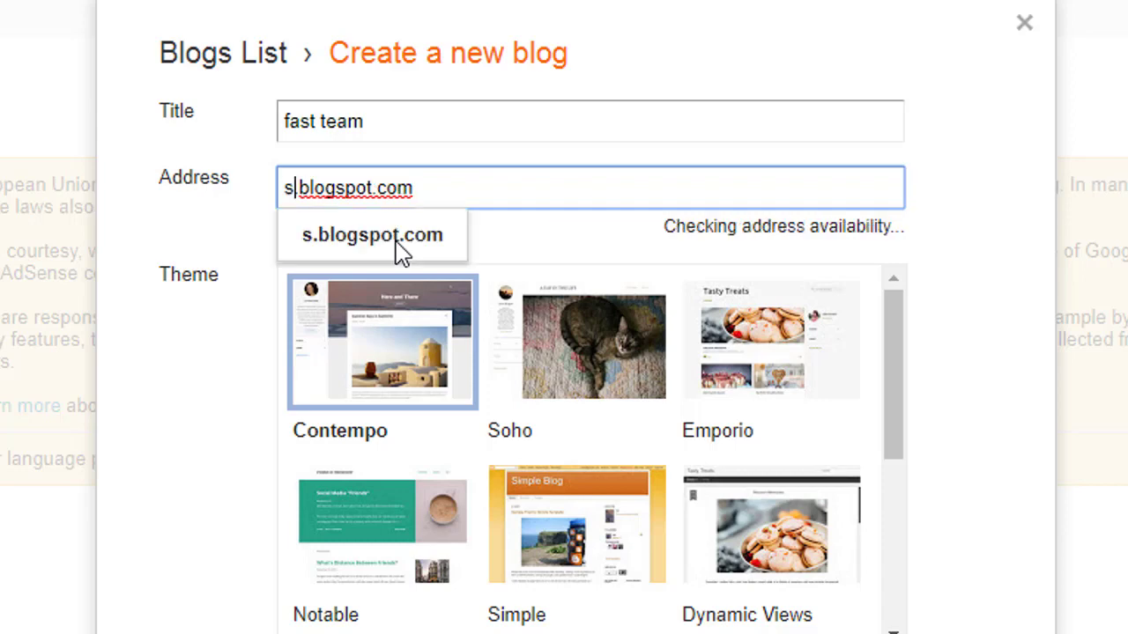
{"action": "key", "text": "BackSpace"}
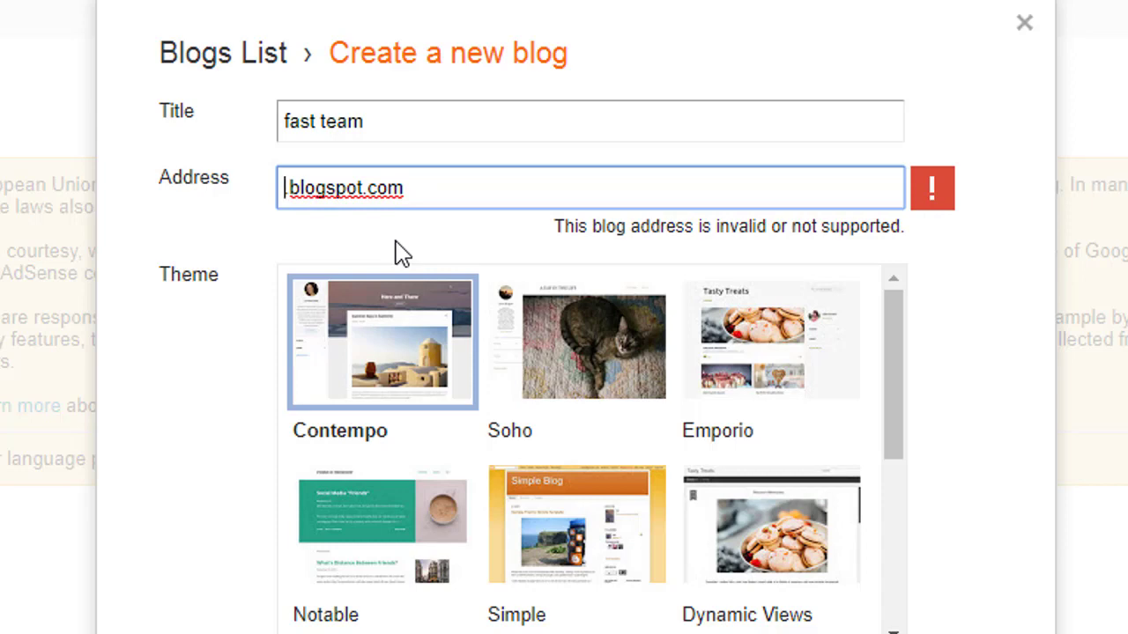
{"action": "type", "text": "ru"}
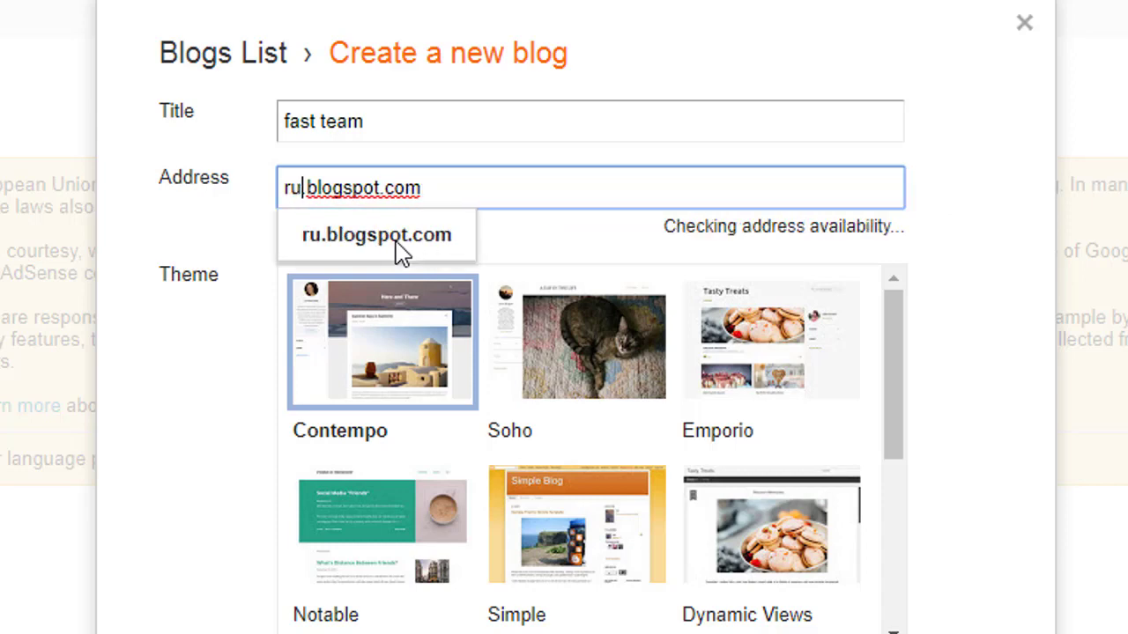
{"action": "type", "text": "pp"}
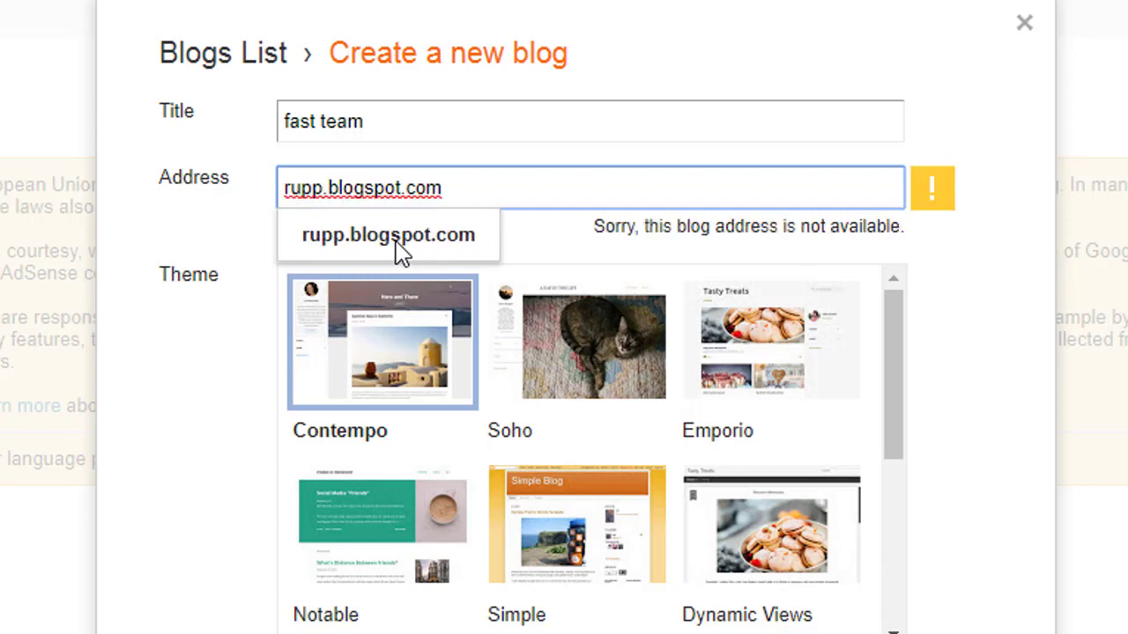
{"action": "type", "text": "s"}
{"action": "type", "text": "ou"}
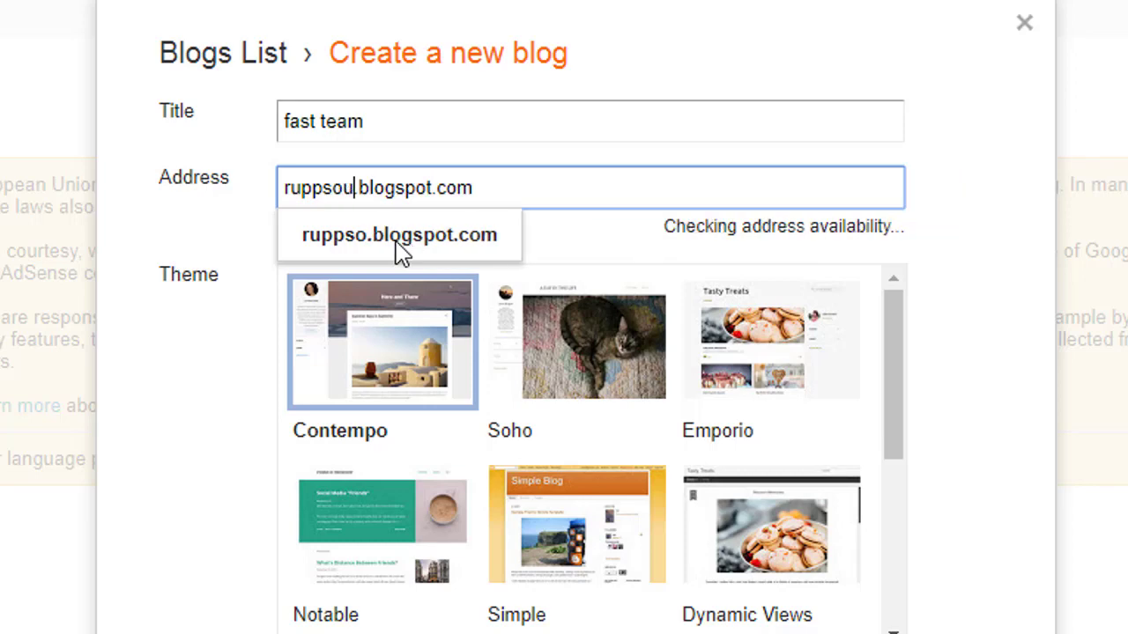
{"action": "type", "text": "veni"}
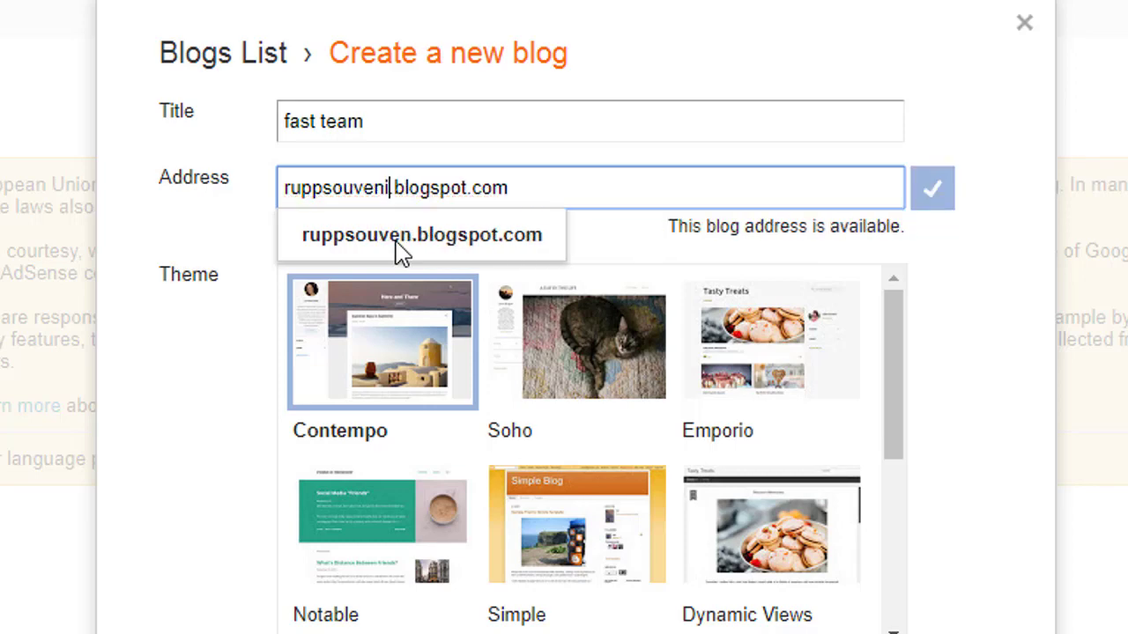
{"action": "type", "text": "rstor"}
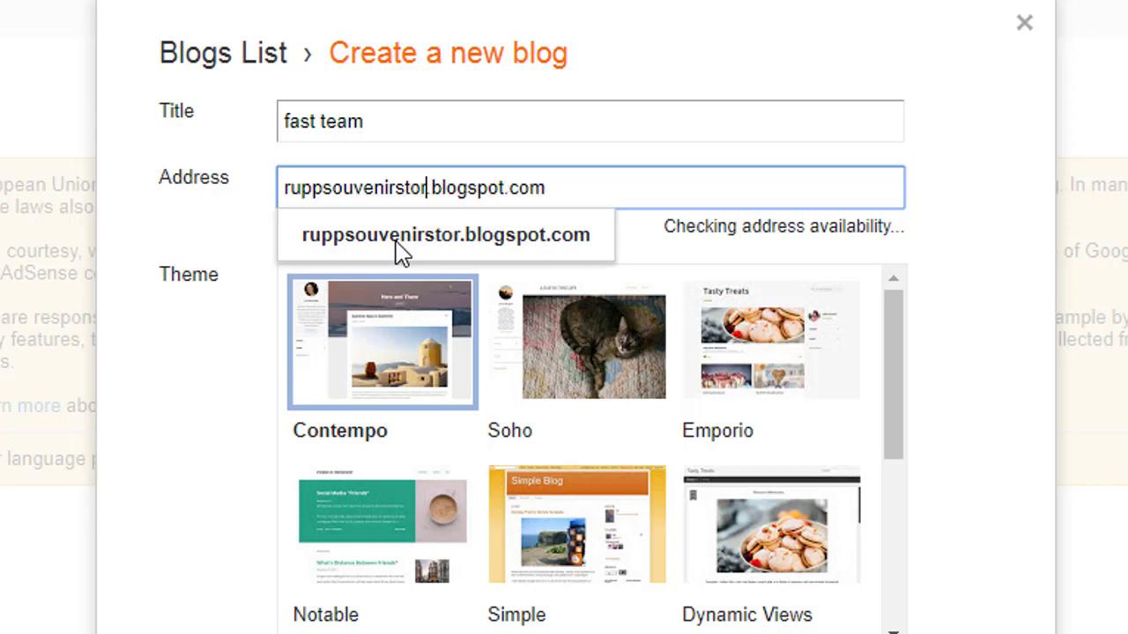
{"action": "type", "text": "e"}
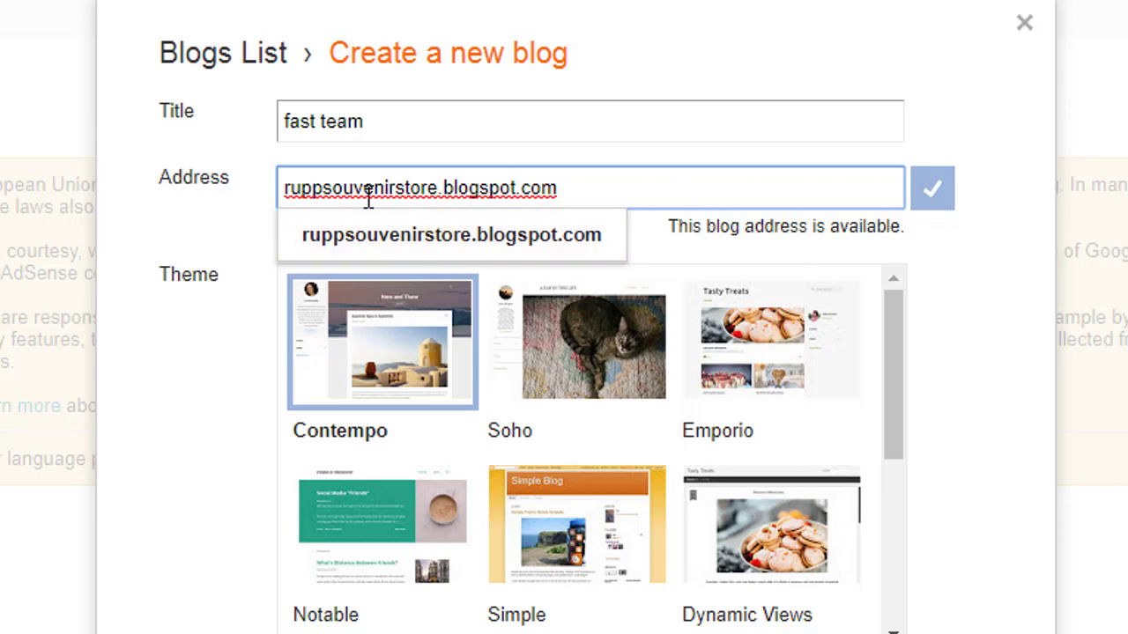
{"action": "left_click", "coordinate": [932, 196]}
{"action": "left_click", "coordinate": [952, 304]}
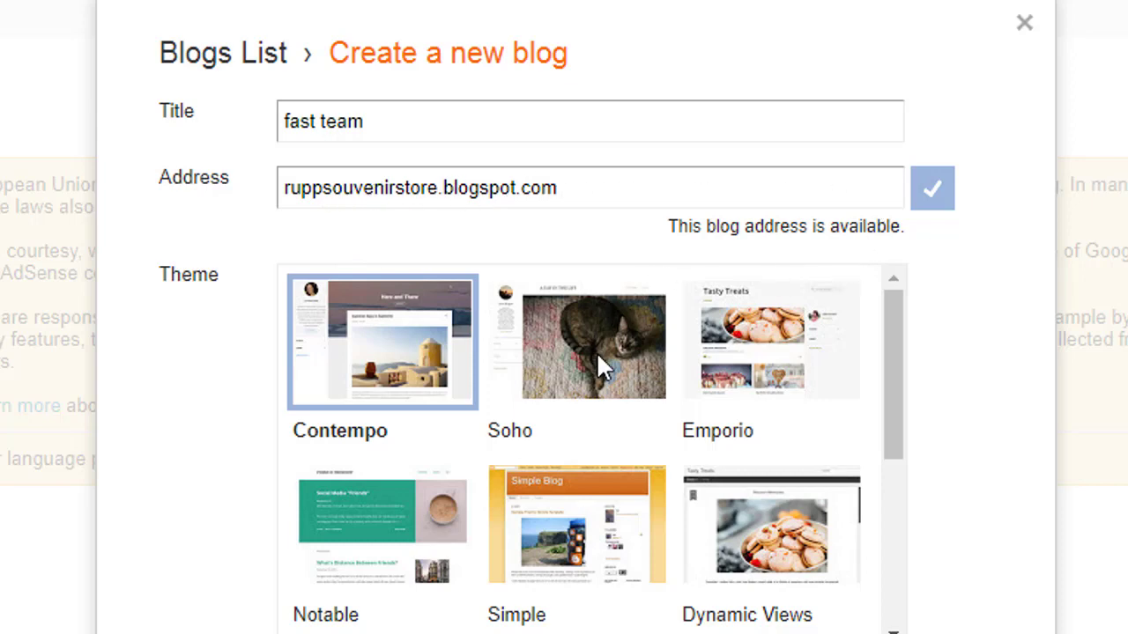
- Browse the theme choices and select Dynamic Views for the new blog
{"action": "scroll", "coordinate": [498, 420], "scroll_direction": "down", "scroll_amount": 2}
{"action": "scroll", "coordinate": [497, 420], "scroll_direction": "up", "scroll_amount": 2}
{"action": "scroll", "coordinate": [408, 390], "scroll_direction": "down", "scroll_amount": 2}
{"action": "scroll", "coordinate": [415, 396], "scroll_direction": "down", "scroll_amount": 3}
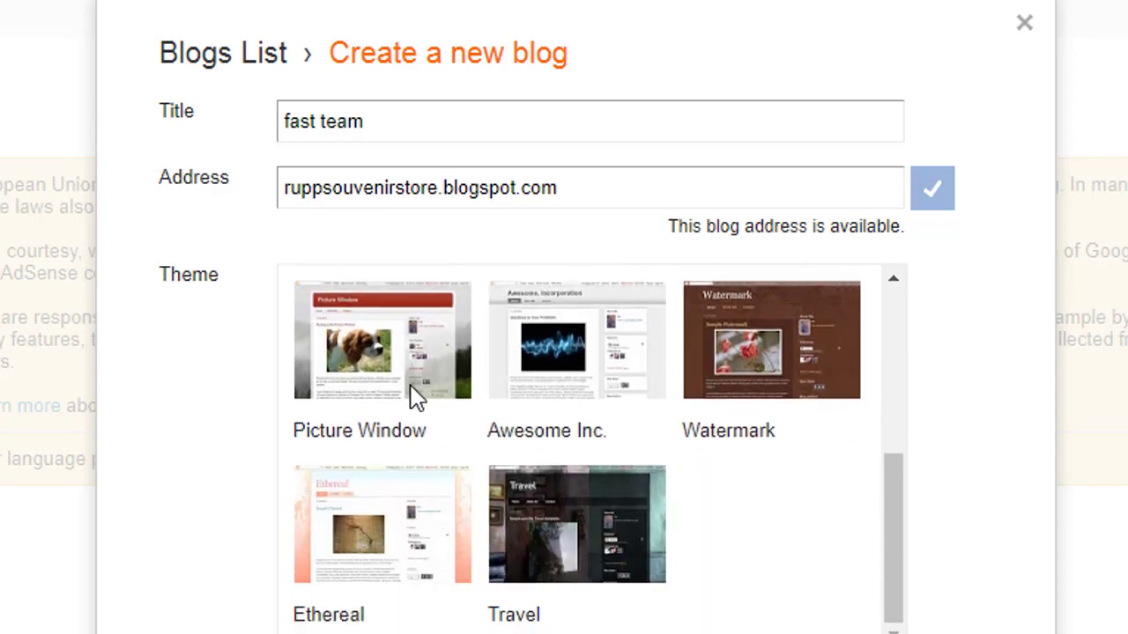
{"action": "scroll", "coordinate": [413, 391], "scroll_direction": "up", "scroll_amount": 4}
{"action": "scroll", "coordinate": [421, 399], "scroll_direction": "up", "scroll_amount": 1}
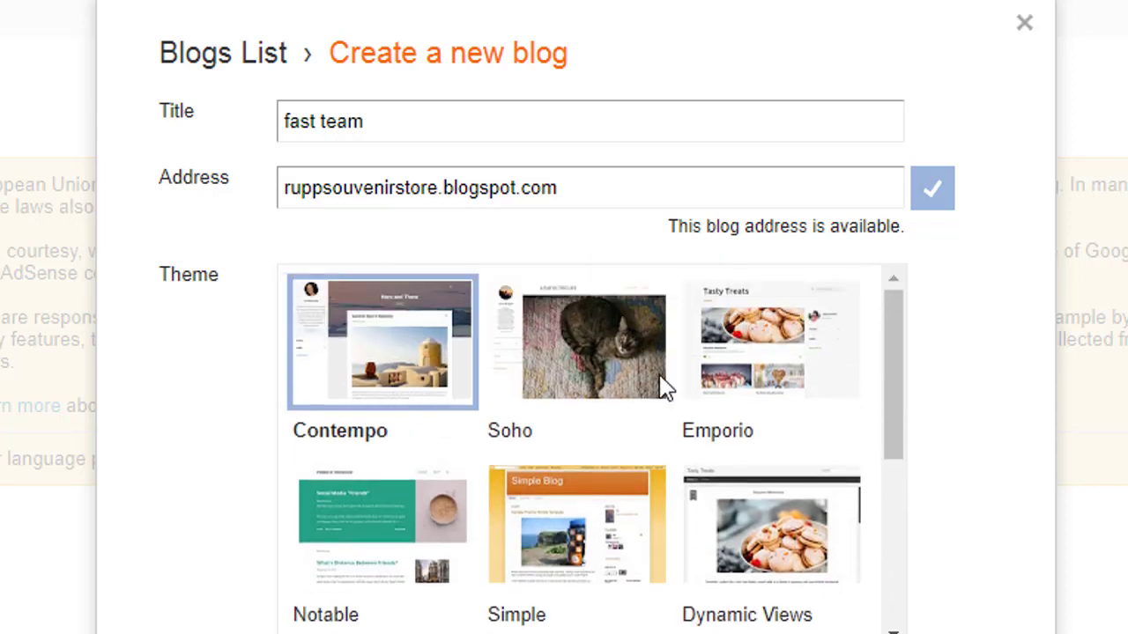
{"action": "scroll", "coordinate": [664, 384], "scroll_direction": "down", "scroll_amount": 2}
{"action": "scroll", "coordinate": [665, 386], "scroll_direction": "down", "scroll_amount": 2}
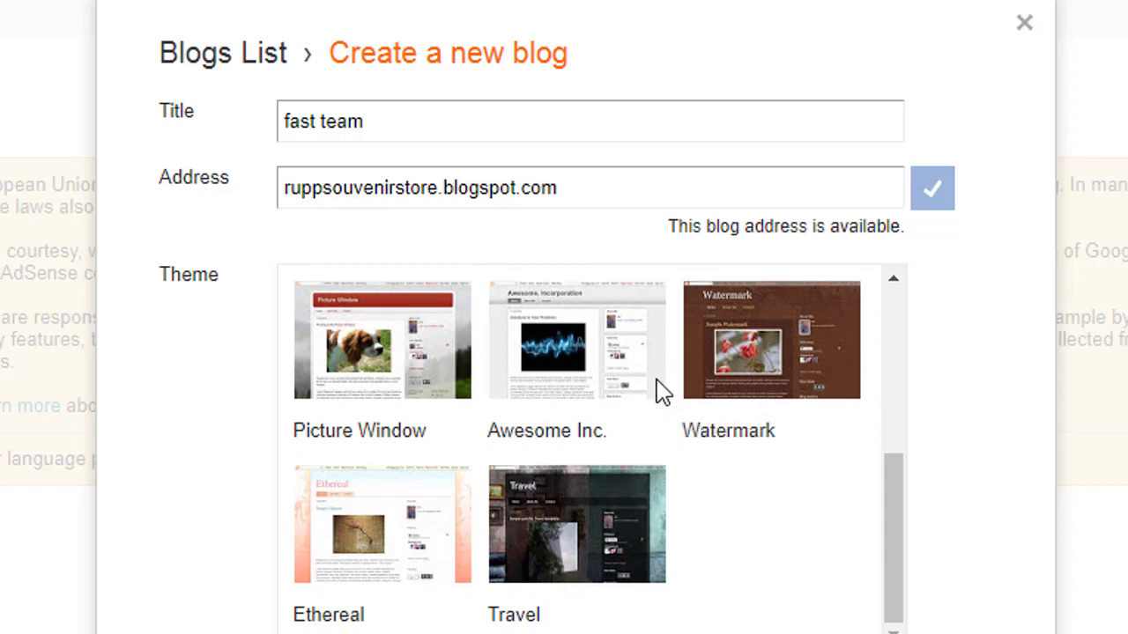
{"action": "scroll", "coordinate": [584, 440], "scroll_direction": "up", "scroll_amount": 4}
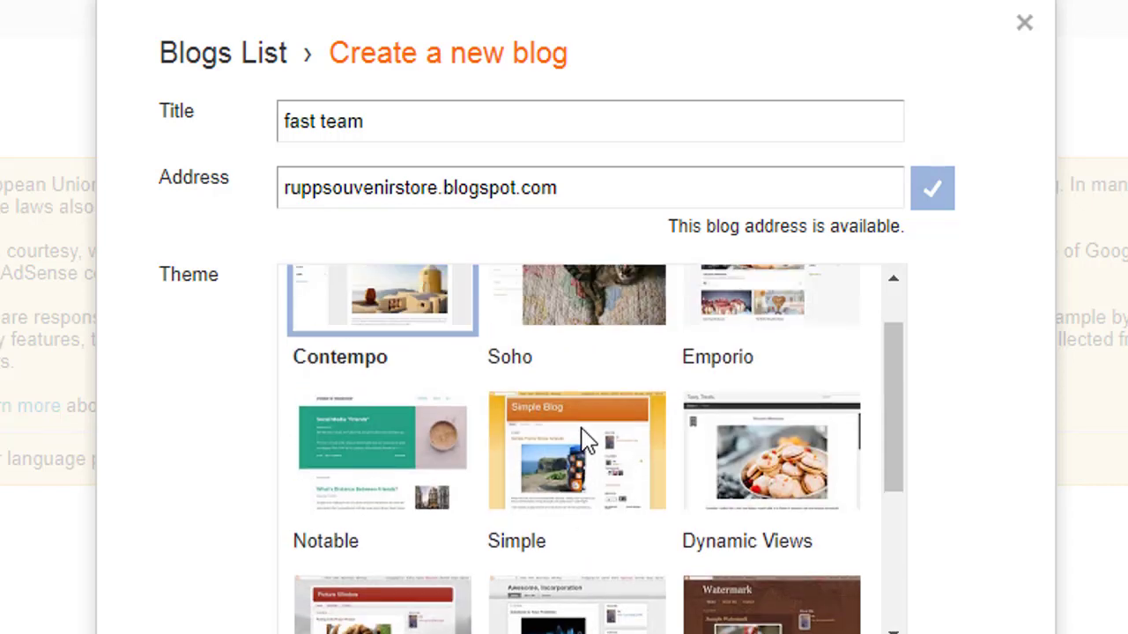
{"action": "scroll", "coordinate": [573, 453], "scroll_direction": "up", "scroll_amount": 1}
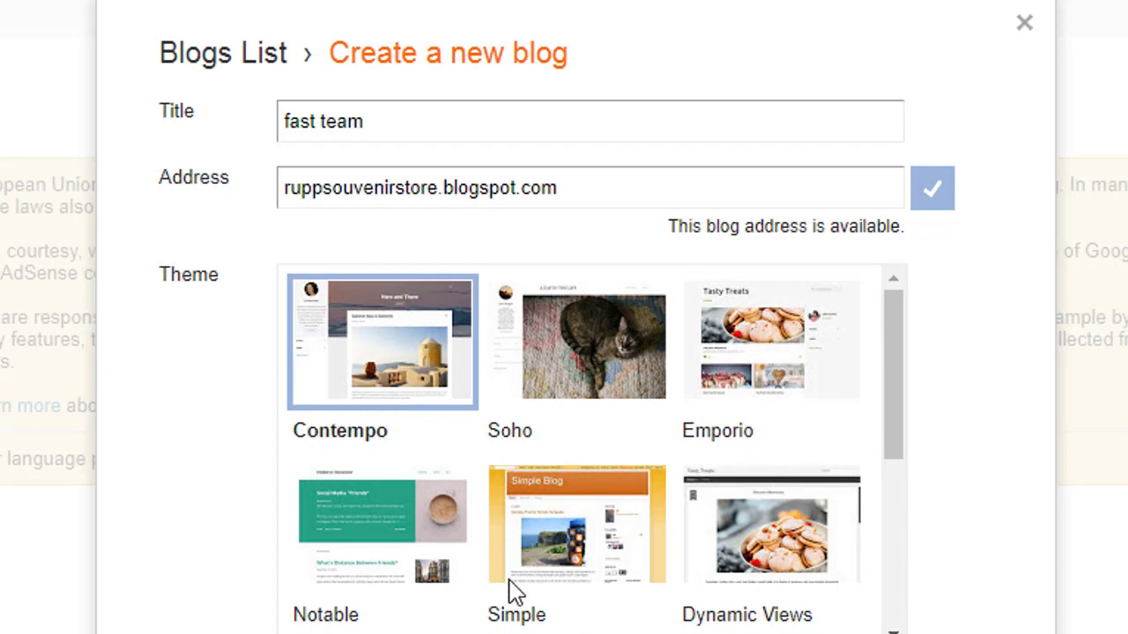
{"action": "scroll", "coordinate": [352, 608], "scroll_direction": "down", "scroll_amount": 2}
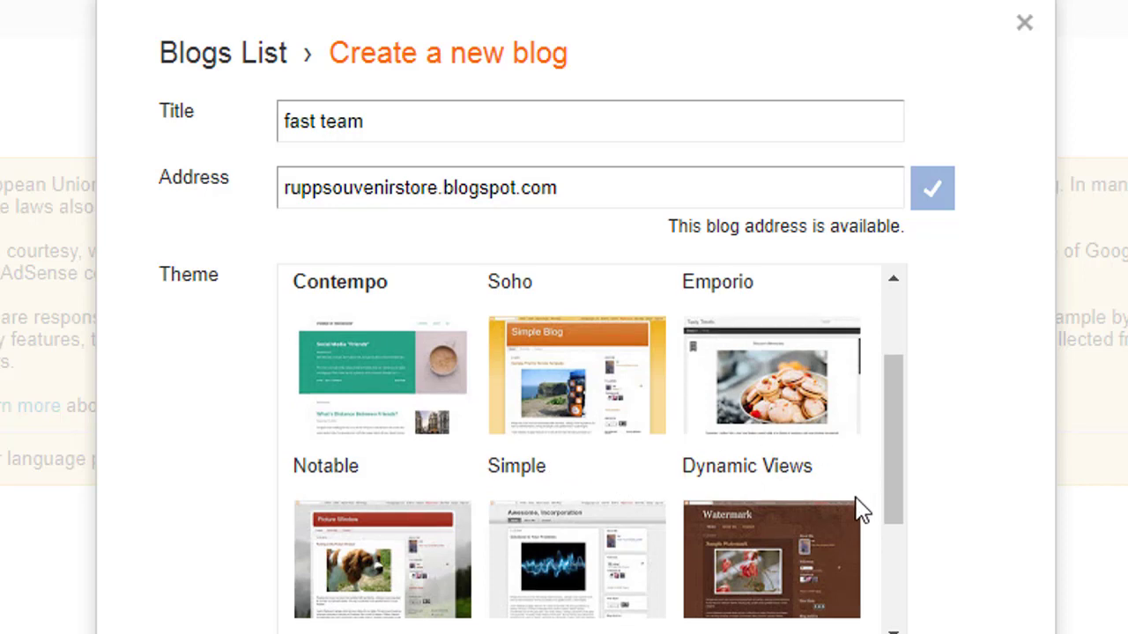
{"action": "scroll", "coordinate": [859, 509], "scroll_direction": "down", "scroll_amount": 2}
{"action": "scroll", "coordinate": [856, 509], "scroll_direction": "up", "scroll_amount": 1}
{"action": "scroll", "coordinate": [857, 508], "scroll_direction": "up", "scroll_amount": 3}
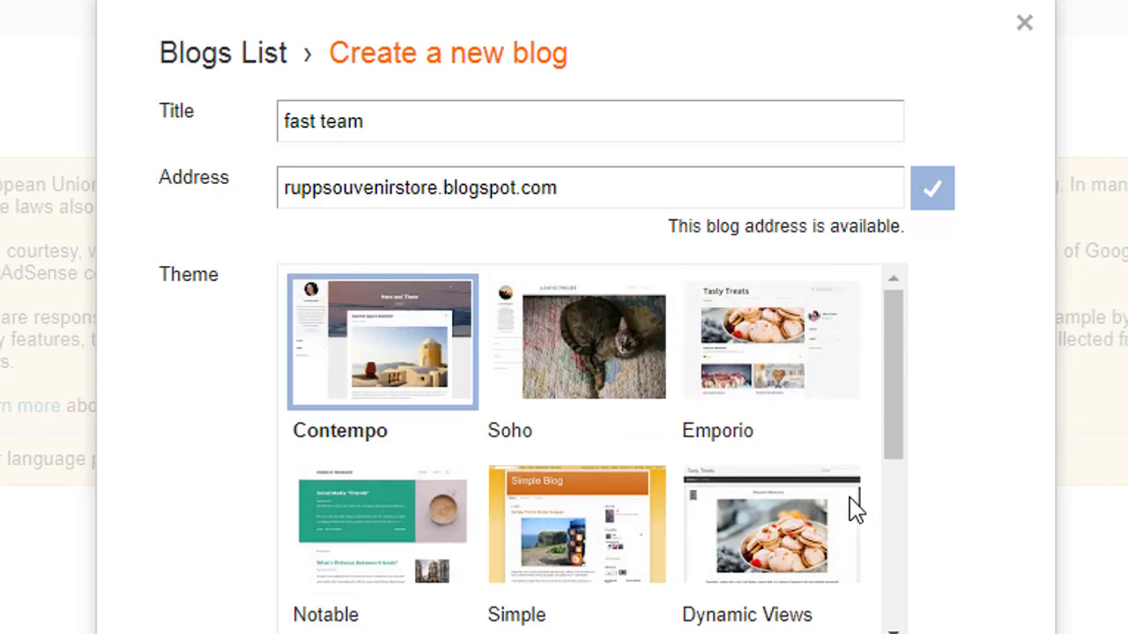
{"action": "scroll", "coordinate": [806, 467], "scroll_direction": "down", "scroll_amount": 3}
{"action": "scroll", "coordinate": [798, 472], "scroll_direction": "down", "scroll_amount": 2}
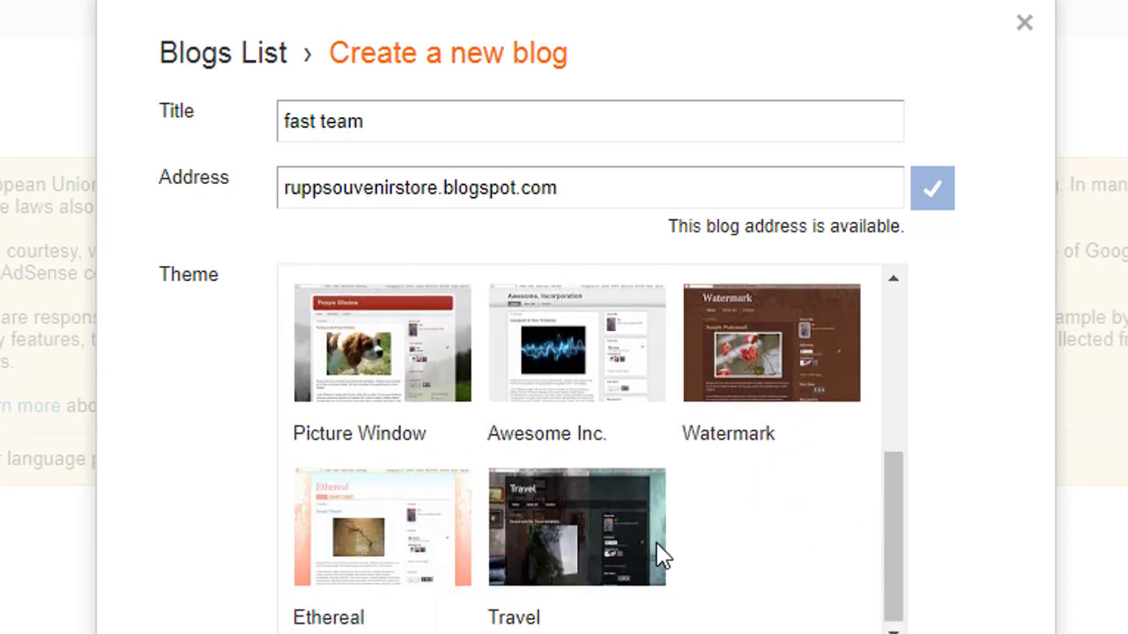
{"action": "scroll", "coordinate": [661, 555], "scroll_direction": "up", "scroll_amount": 3}
{"action": "scroll", "coordinate": [661, 555], "scroll_direction": "down", "scroll_amount": 3}
{"action": "scroll", "coordinate": [660, 555], "scroll_direction": "up", "scroll_amount": 3}
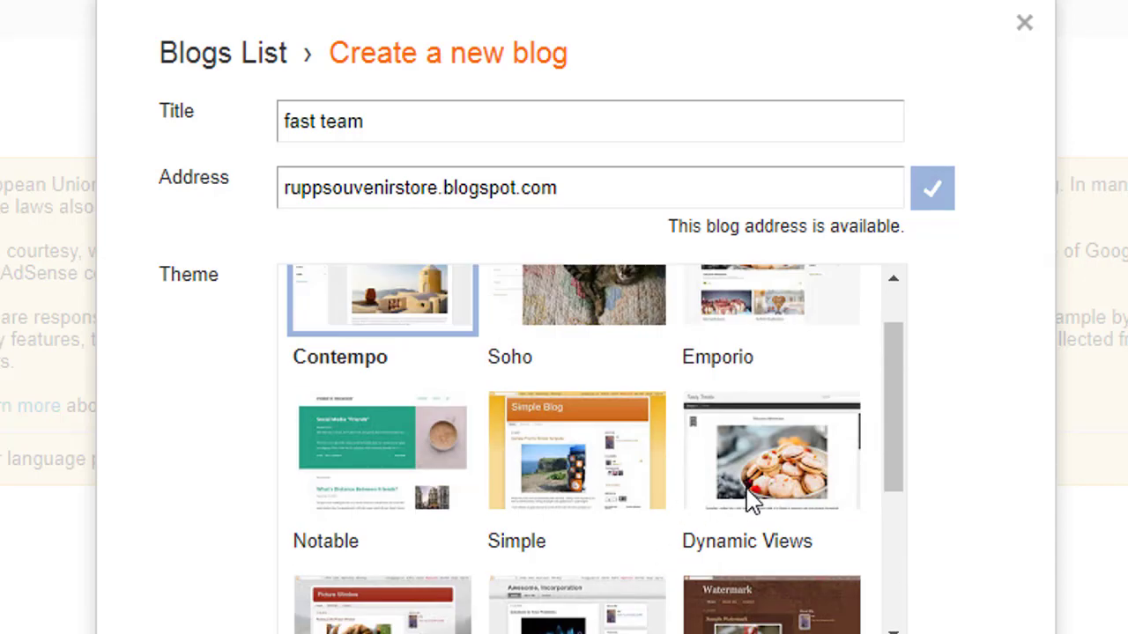
{"action": "left_click", "coordinate": [773, 492]}
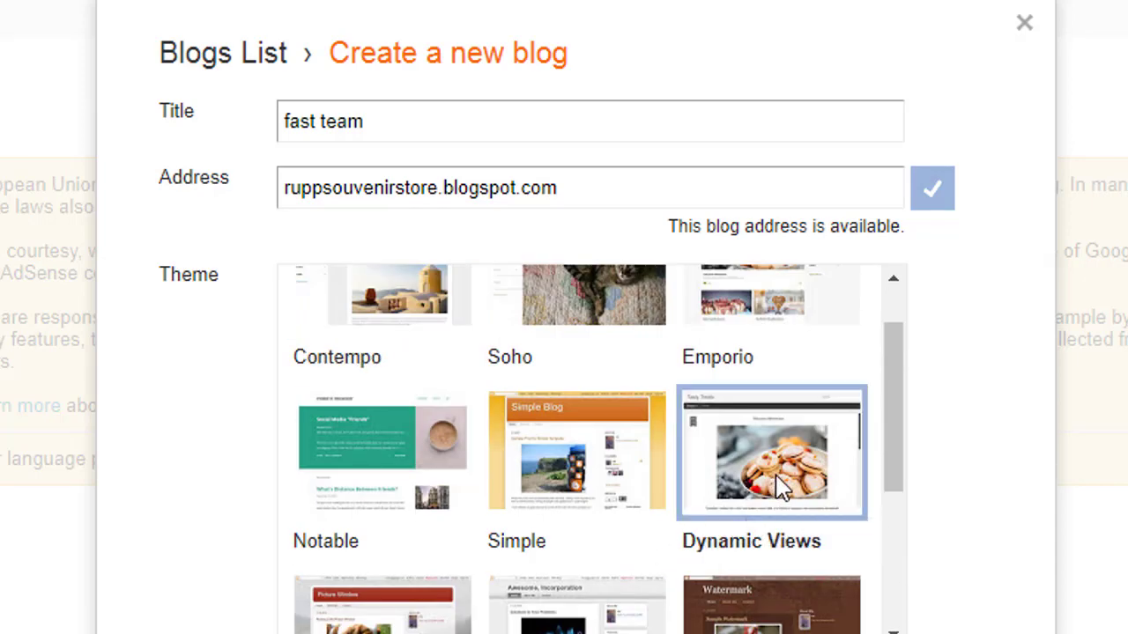
{"action": "scroll", "coordinate": [663, 519], "scroll_direction": "up", "scroll_amount": 1}
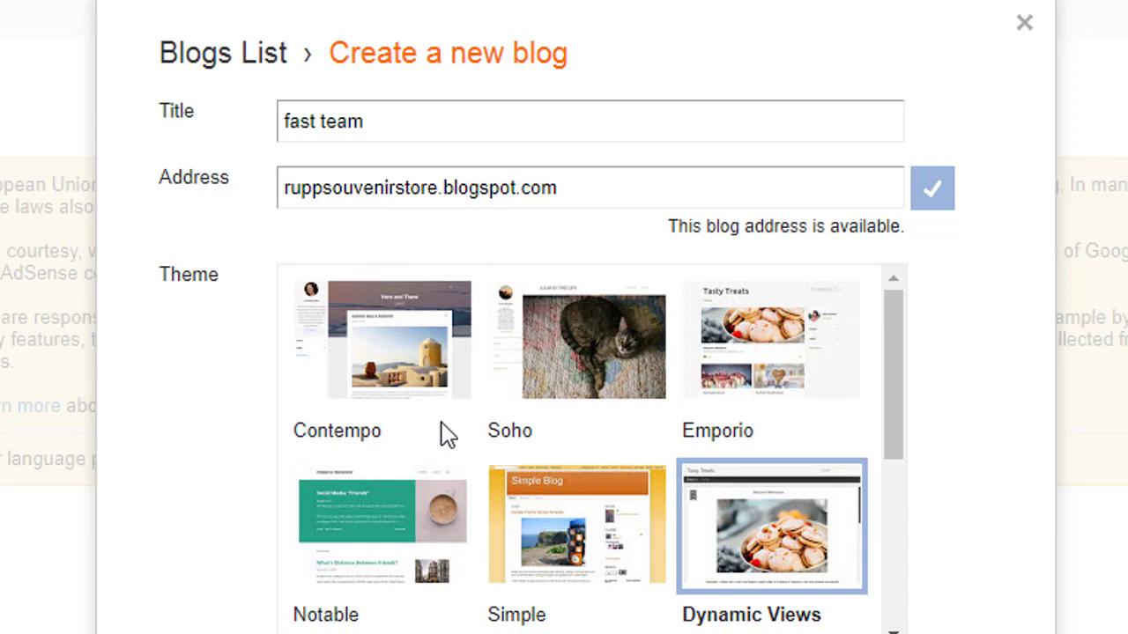
- Switch to the Contempo theme, create the blog, and dismiss the language and EU cookie notices
{"action": "left_click", "coordinate": [383, 354]}
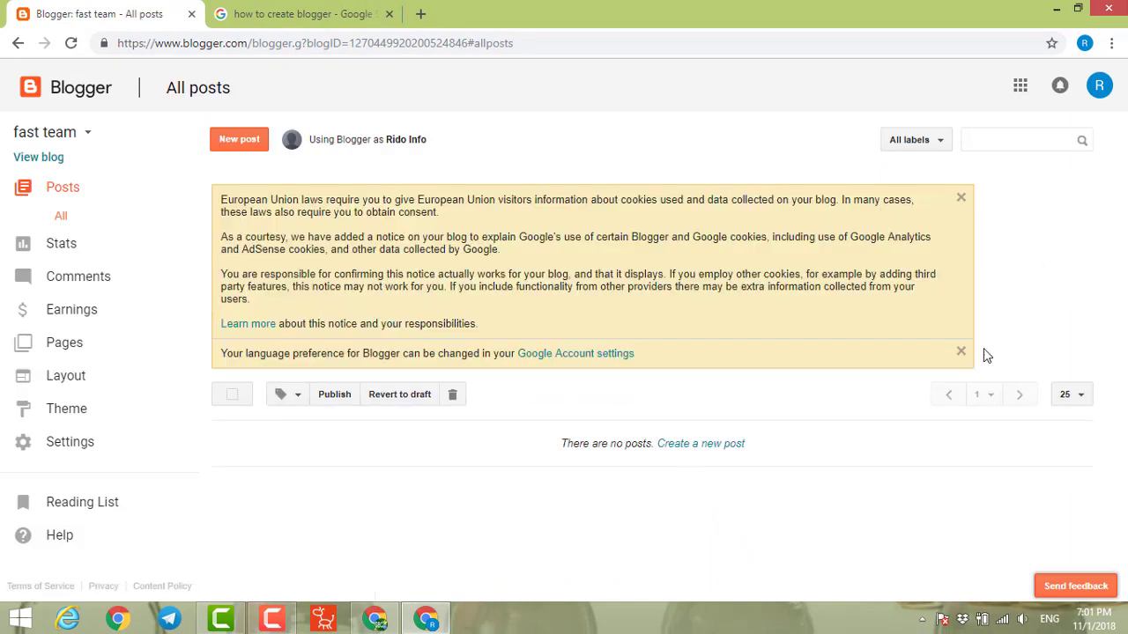
{"action": "left_click", "coordinate": [960, 352]}
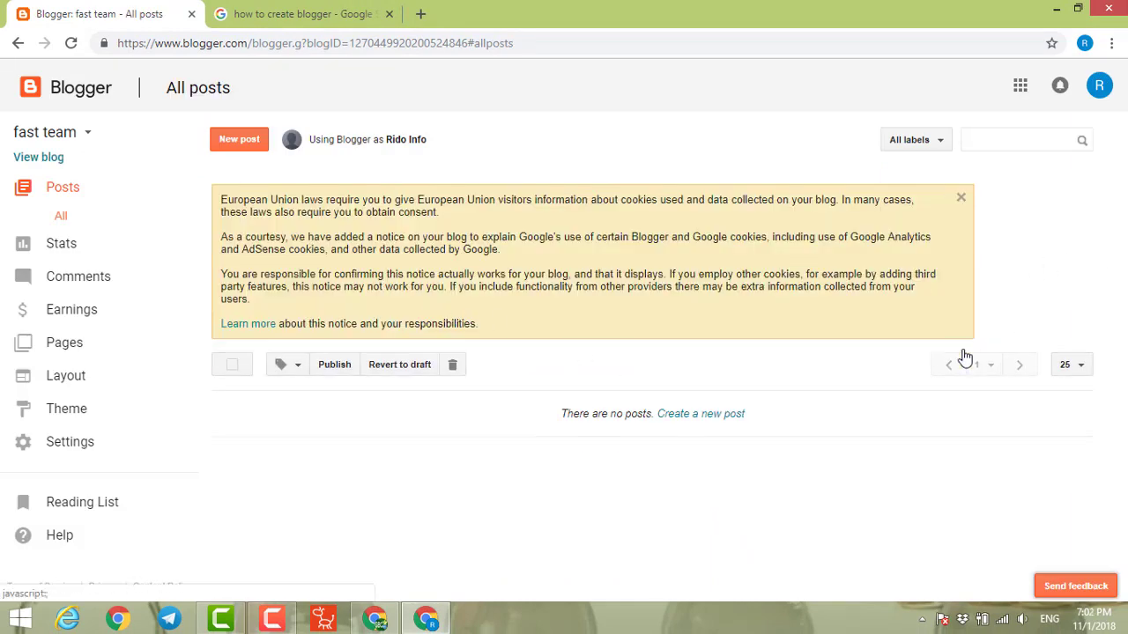
{"action": "left_click", "coordinate": [963, 199]}
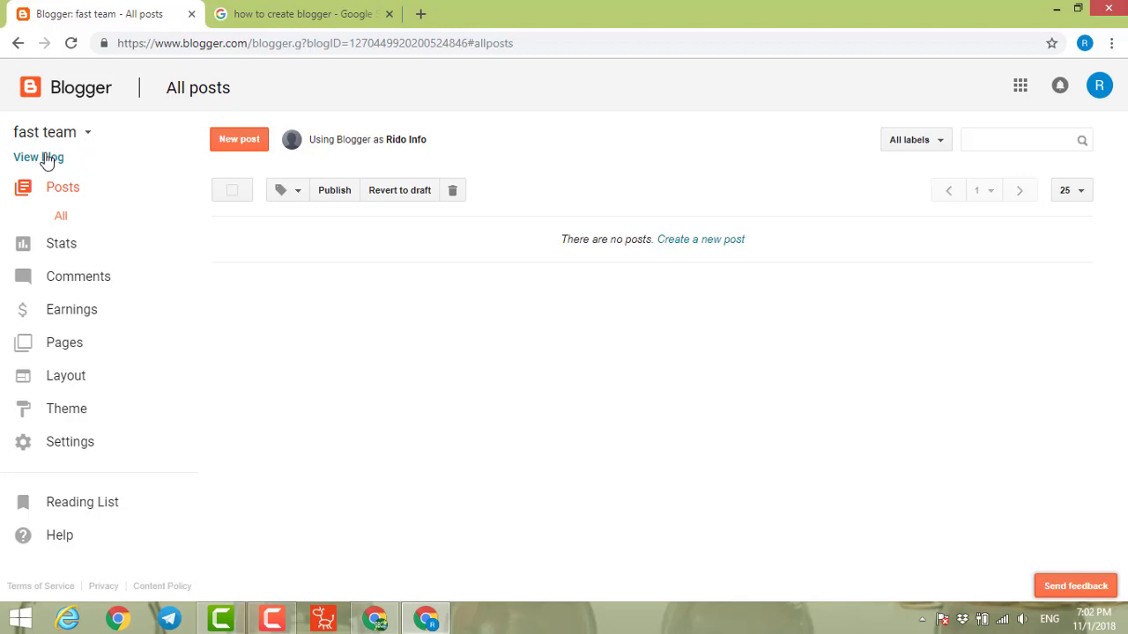
- View the live fast team blog and open the author's profile from its side menu
{"action": "left_click", "coordinate": [46, 160]}
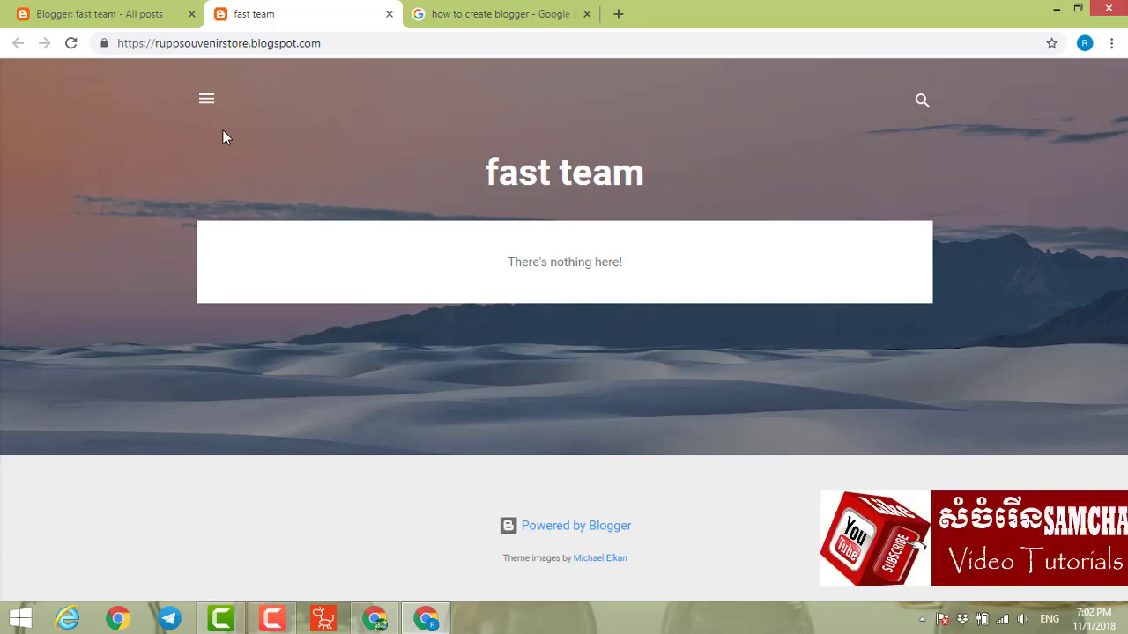
{"action": "left_click", "coordinate": [207, 99]}
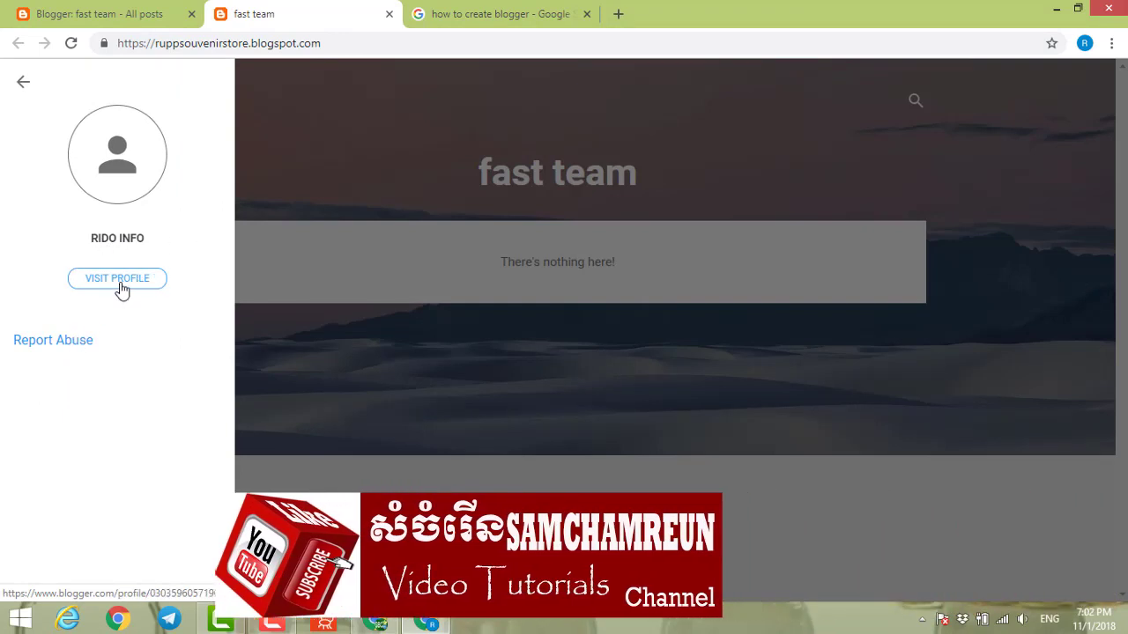
{"action": "left_click", "coordinate": [122, 289]}
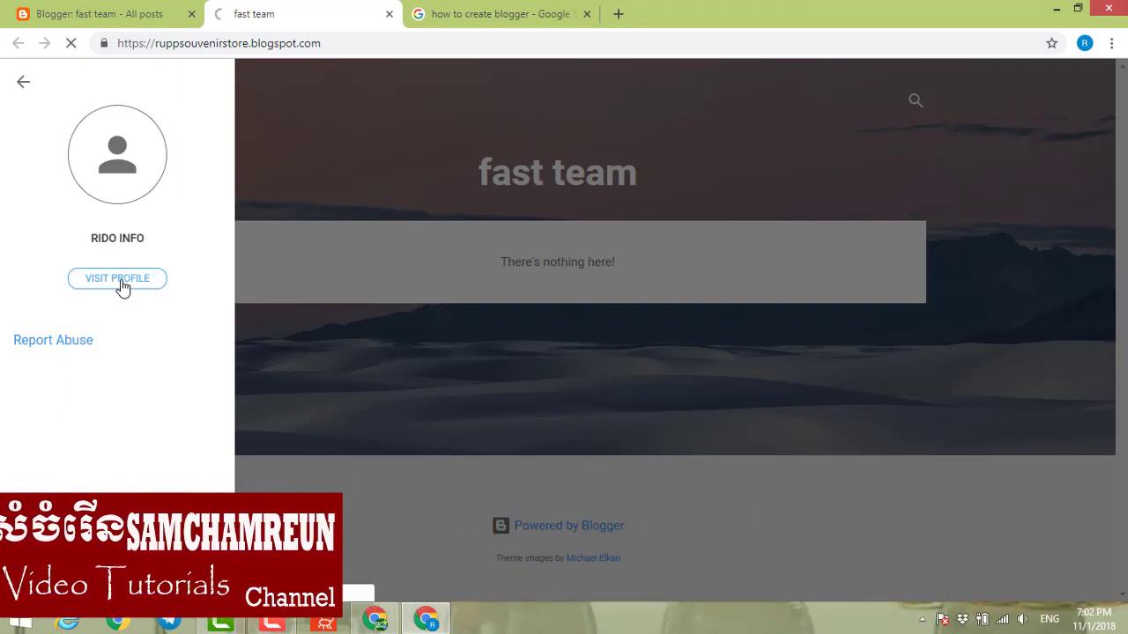
{"action": "scroll", "coordinate": [653, 252], "scroll_direction": "down", "scroll_amount": 2}
{"action": "scroll", "coordinate": [652, 252], "scroll_direction": "up", "scroll_amount": 2}
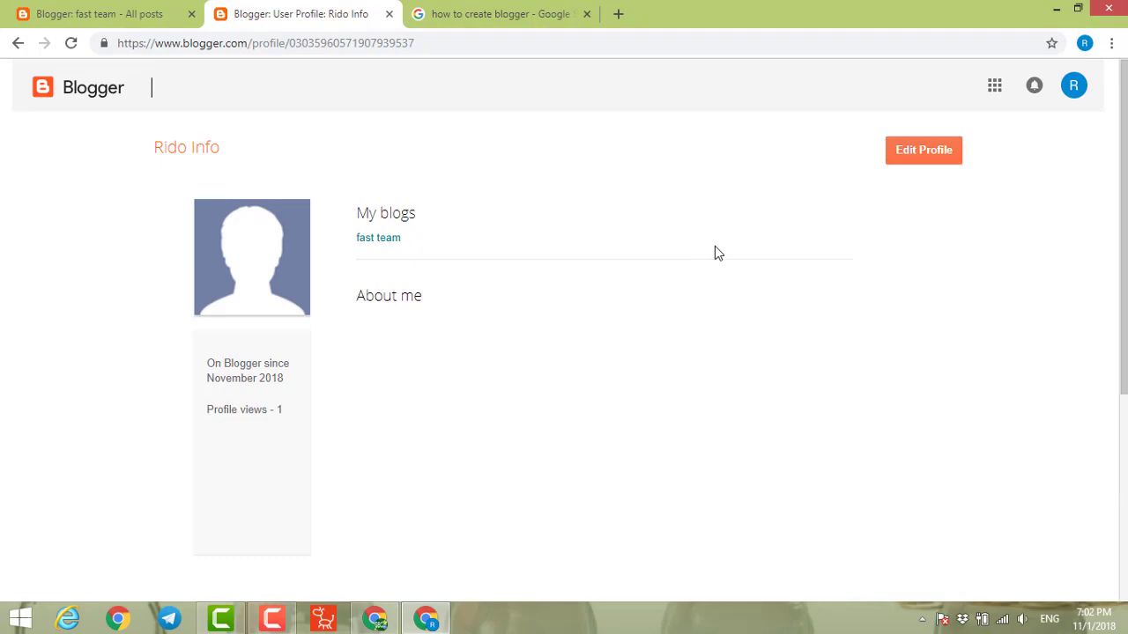
- Replace the Blogger profile's display name with RUPP Souvenir Store
{"action": "left_click", "coordinate": [923, 157]}
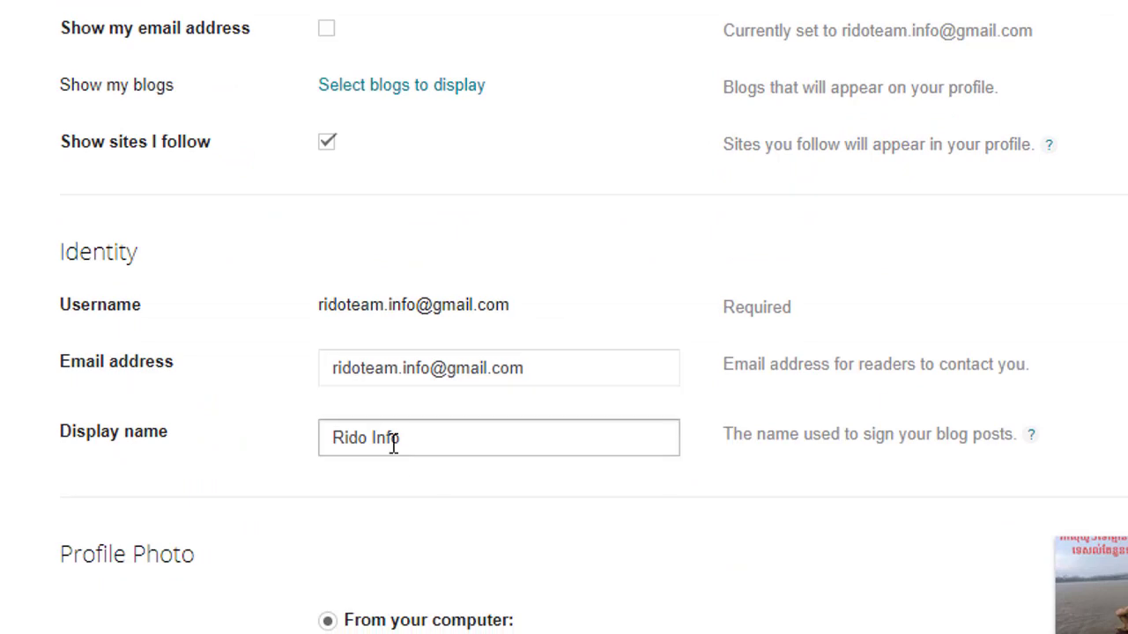
{"action": "left_click", "coordinate": [411, 443]}
{"action": "left_click_drag", "start_coordinate": [424, 440], "coordinate": [290, 450]}
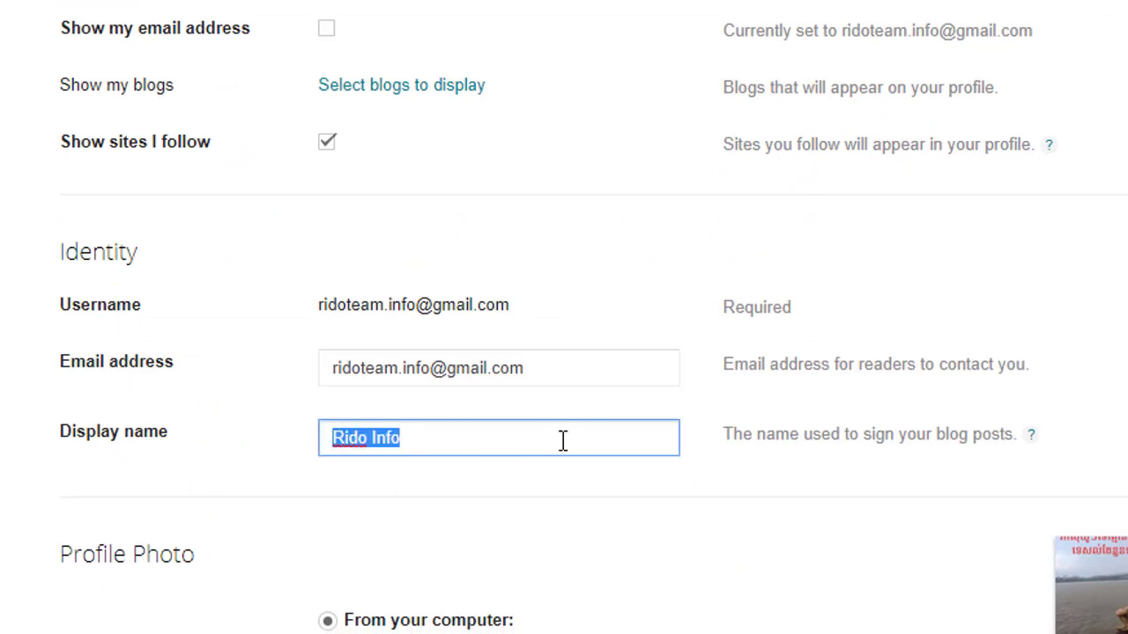
{"action": "type", "text": "rupp"}
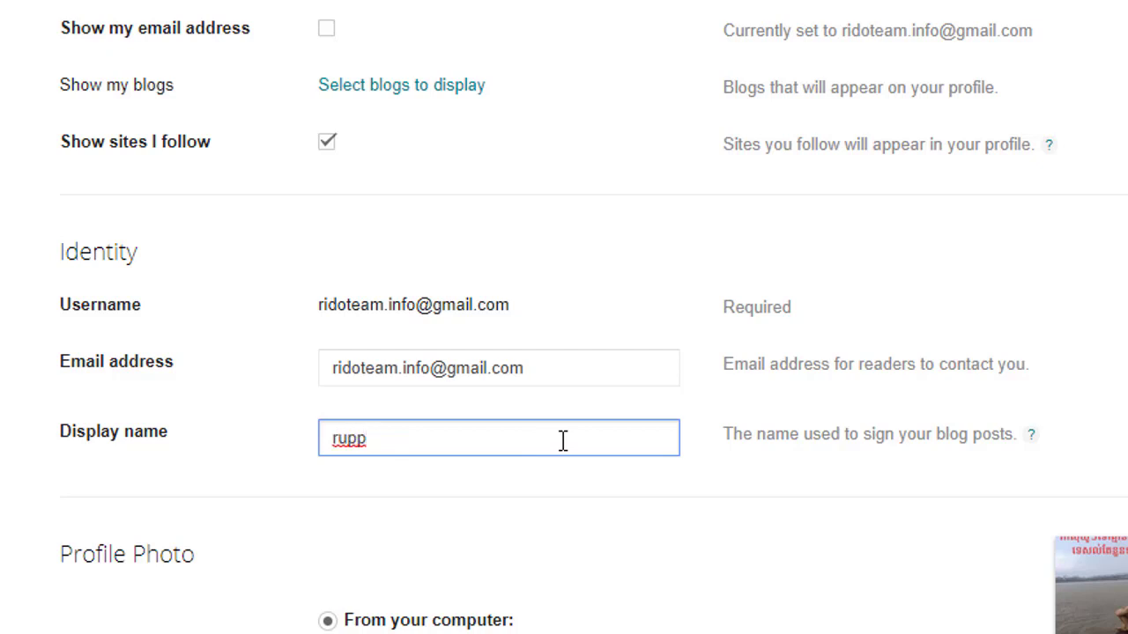
{"action": "key", "text": "BackSpace"}
{"action": "key", "text": "BackSpace"}
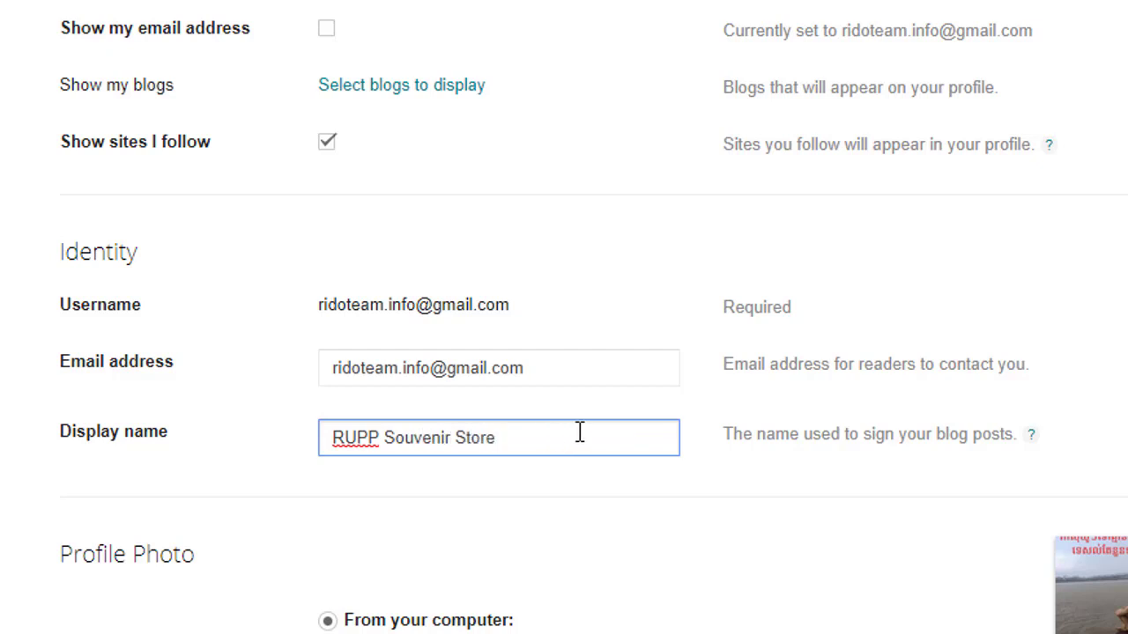
- Save the updated profile with Save Profile at the bottom of the page
{"action": "scroll", "coordinate": [543, 439], "scroll_direction": "down", "scroll_amount": 3}
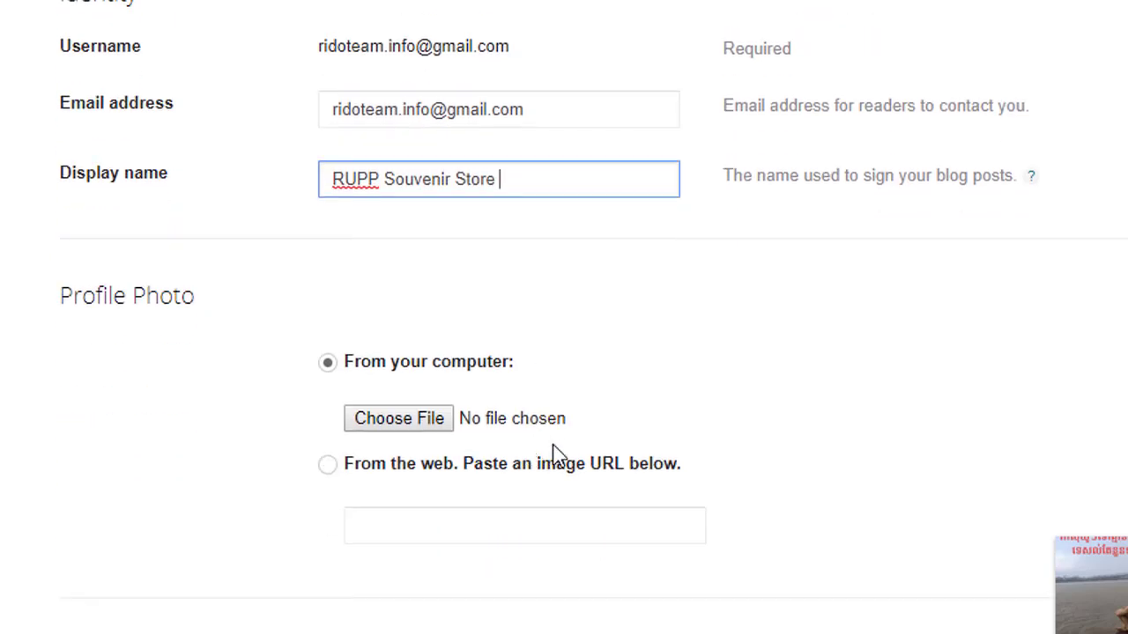
{"action": "scroll", "coordinate": [664, 420], "scroll_direction": "up", "scroll_amount": 4}
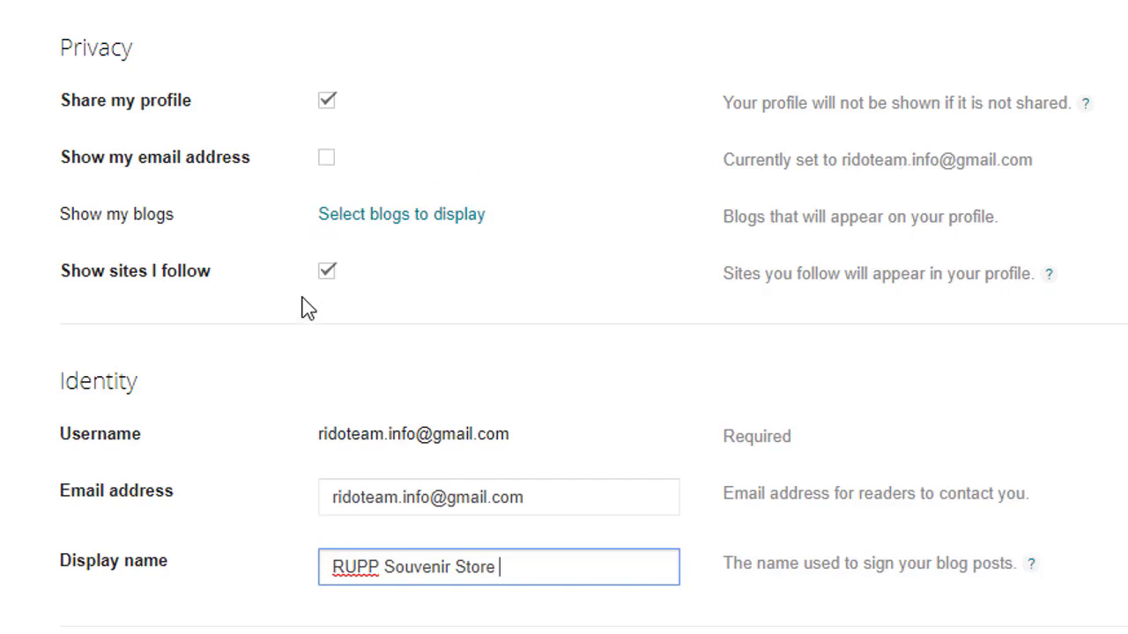
{"action": "scroll", "coordinate": [305, 308], "scroll_direction": "down", "scroll_amount": 1}
{"action": "scroll", "coordinate": [303, 132], "scroll_direction": "up", "scroll_amount": 1}
{"action": "scroll", "coordinate": [405, 224], "scroll_direction": "down", "scroll_amount": 3}
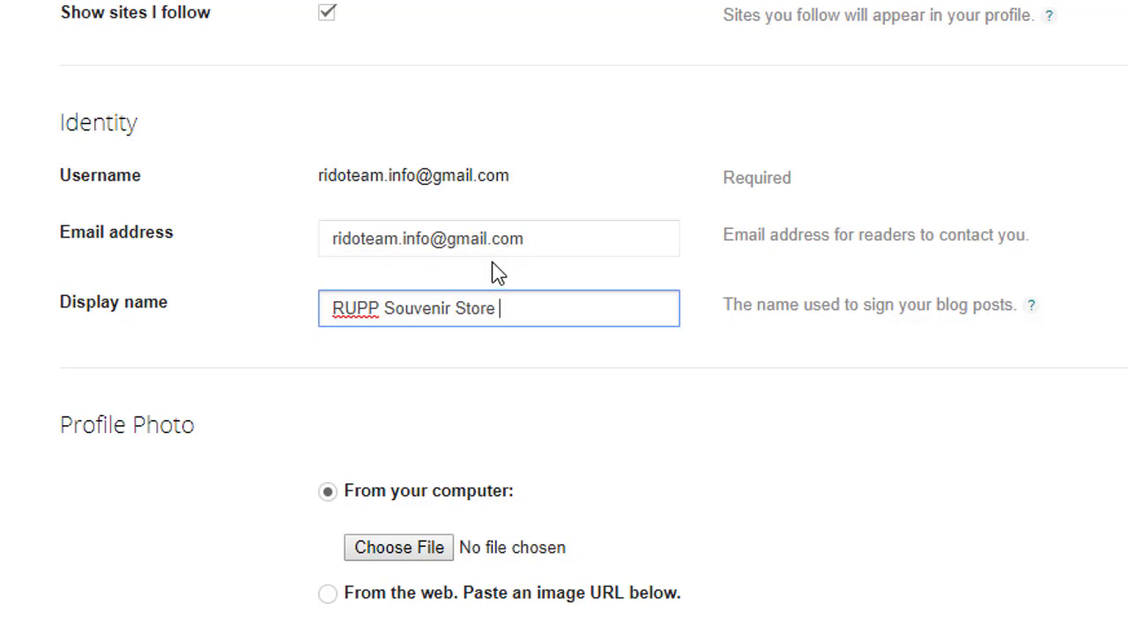
{"action": "scroll", "coordinate": [451, 254], "scroll_direction": "down", "scroll_amount": 2}
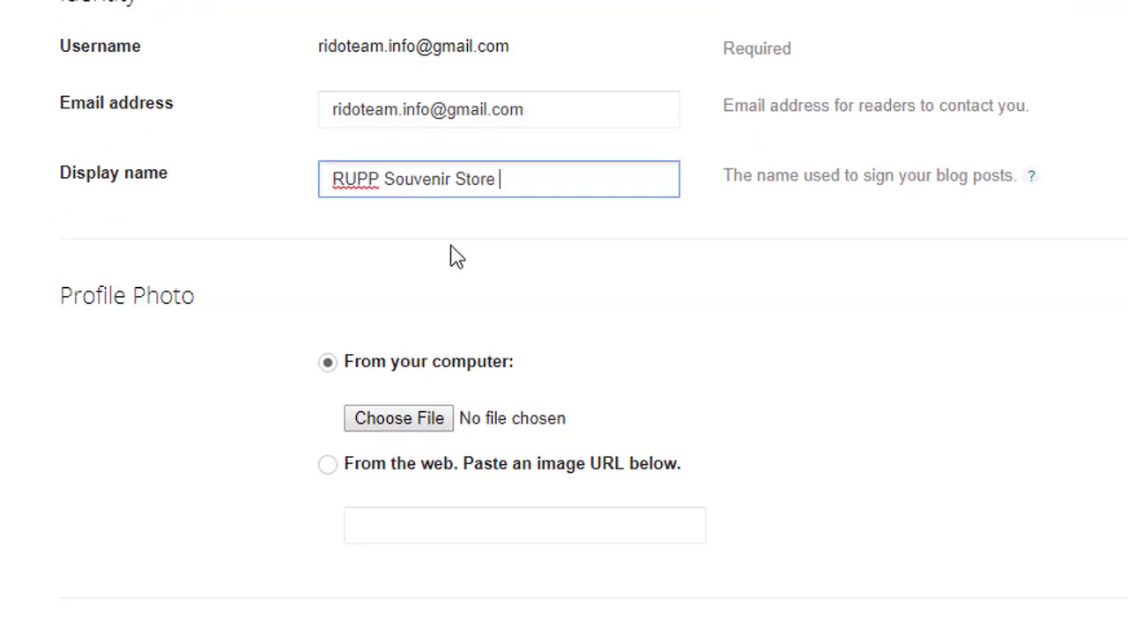
{"action": "scroll", "coordinate": [450, 248], "scroll_direction": "up", "scroll_amount": 2}
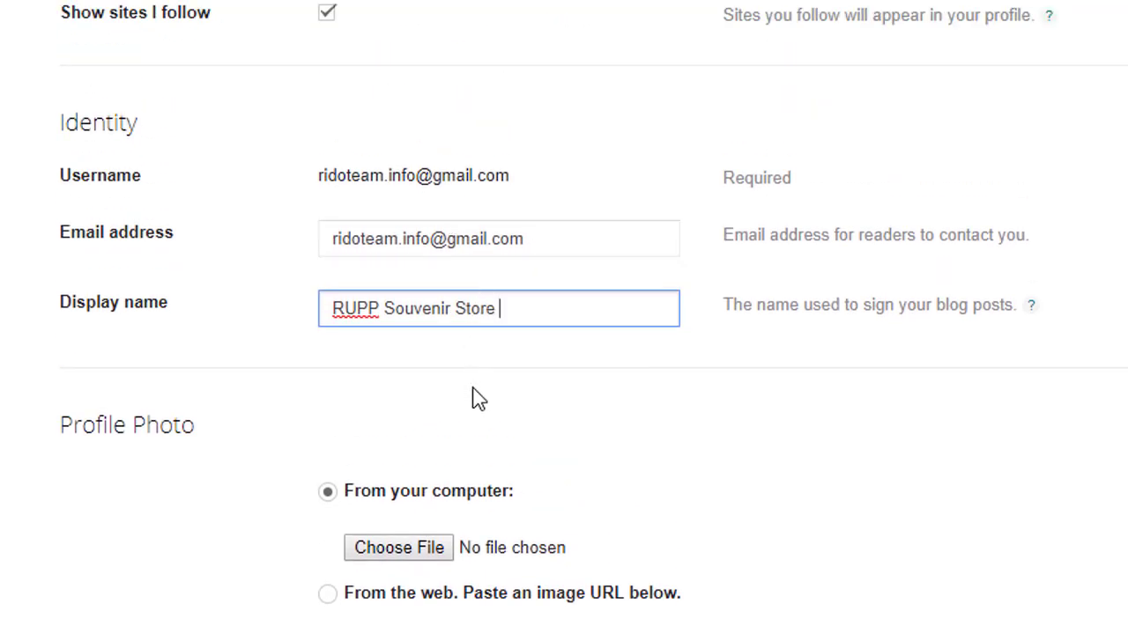
{"action": "scroll", "coordinate": [480, 410], "scroll_direction": "up", "scroll_amount": 2}
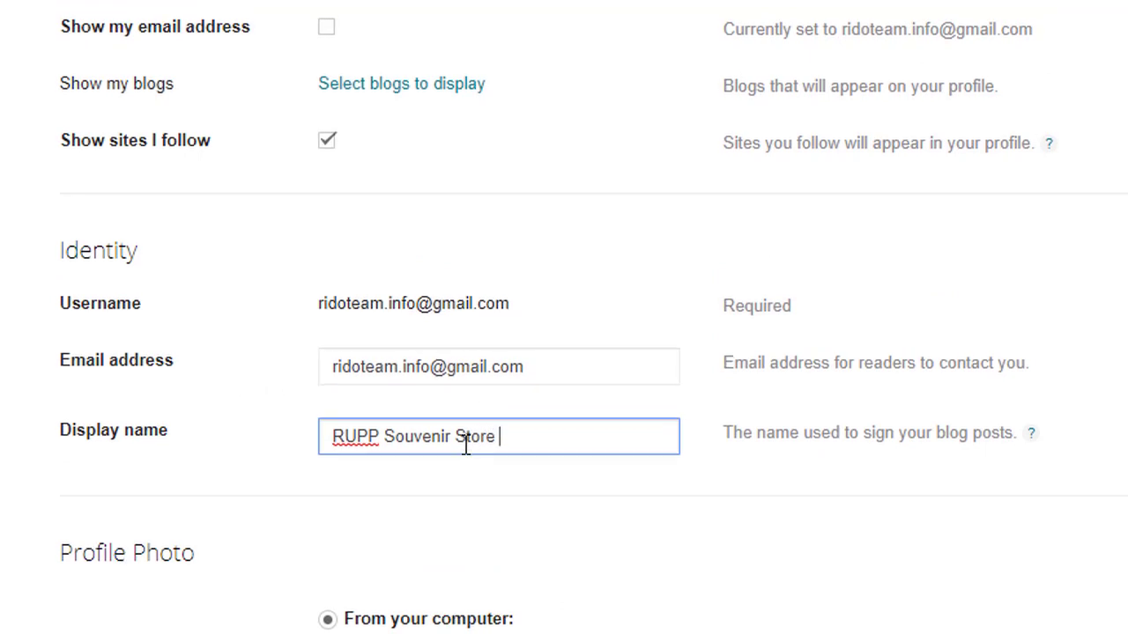
{"action": "scroll", "coordinate": [462, 423], "scroll_direction": "down", "scroll_amount": 2}
{"action": "scroll", "coordinate": [461, 406], "scroll_direction": "down", "scroll_amount": 2}
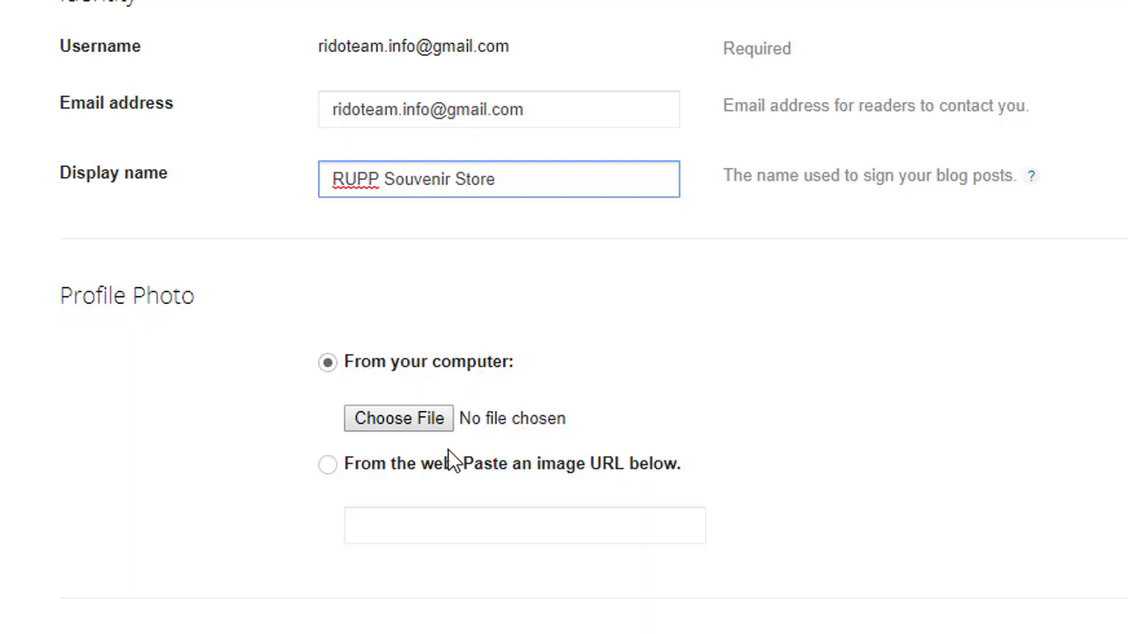
{"action": "scroll", "coordinate": [571, 412], "scroll_direction": "down", "scroll_amount": 2}
{"action": "scroll", "coordinate": [327, 350], "scroll_direction": "down", "scroll_amount": 2}
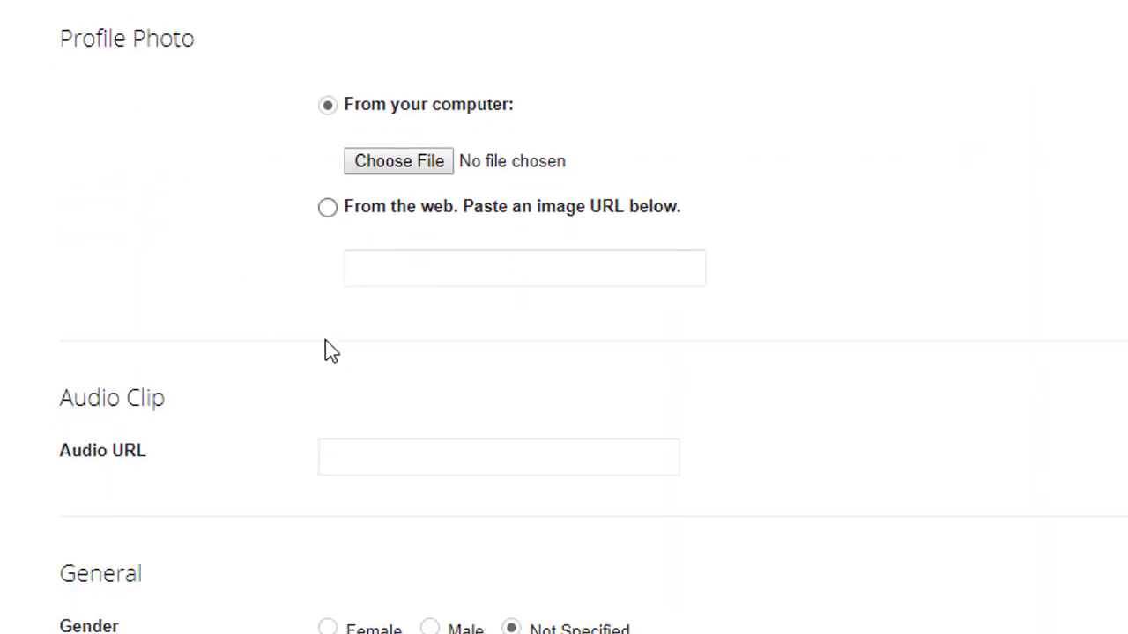
{"action": "scroll", "coordinate": [325, 340], "scroll_direction": "down", "scroll_amount": 3}
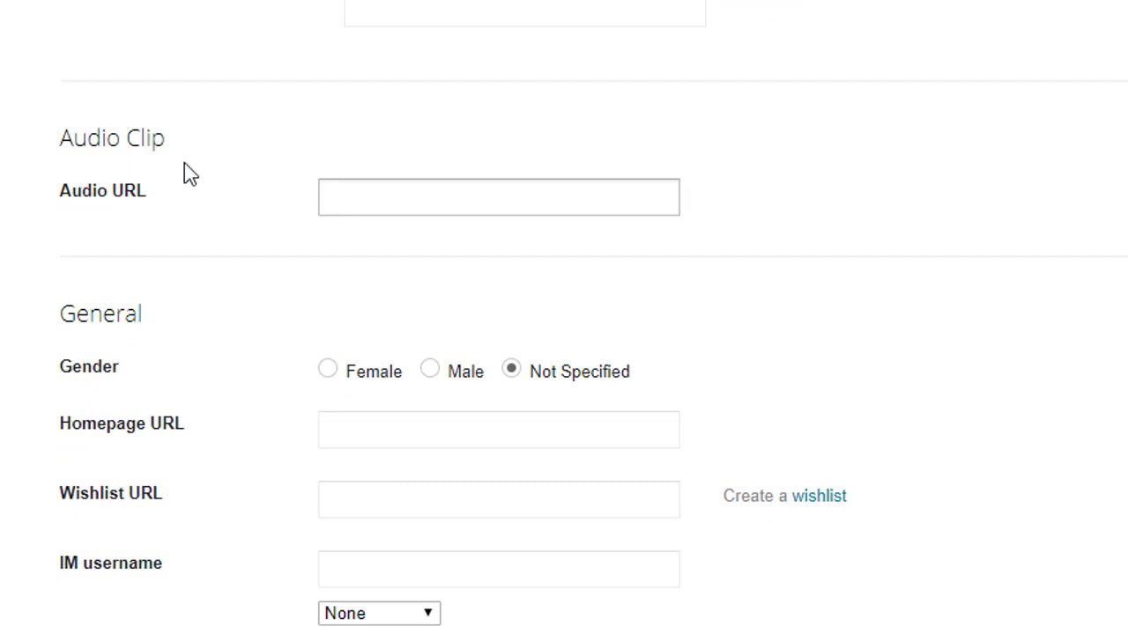
{"action": "scroll", "coordinate": [278, 295], "scroll_direction": "down", "scroll_amount": 3}
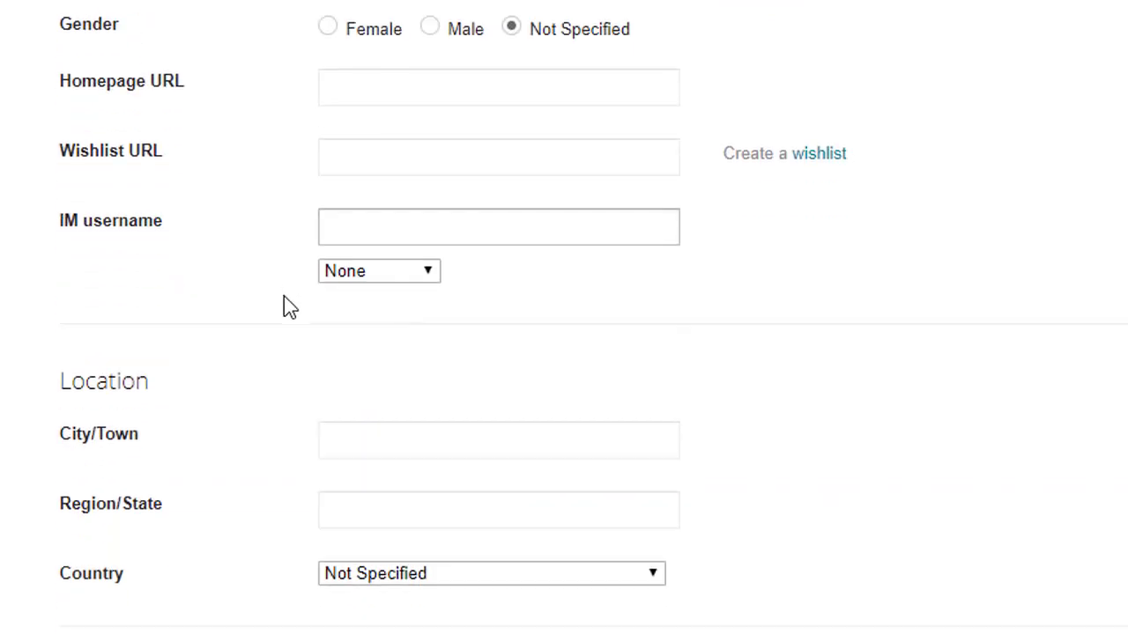
{"action": "scroll", "coordinate": [284, 297], "scroll_direction": "down", "scroll_amount": 3}
{"action": "scroll", "coordinate": [282, 301], "scroll_direction": "down", "scroll_amount": 3}
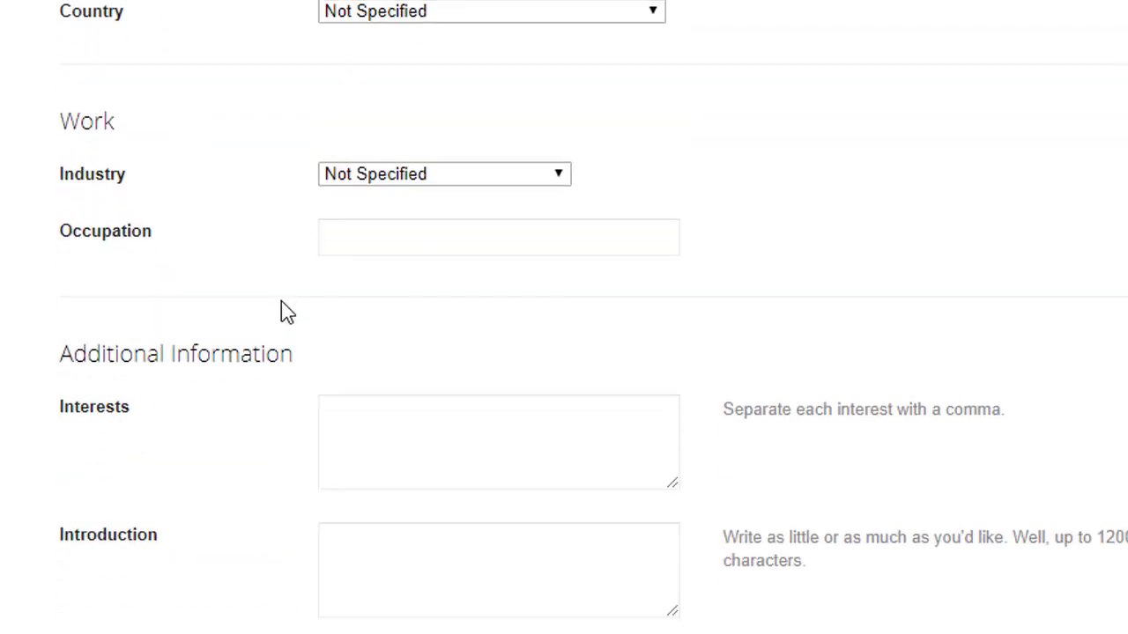
{"action": "scroll", "coordinate": [285, 312], "scroll_direction": "down", "scroll_amount": 3}
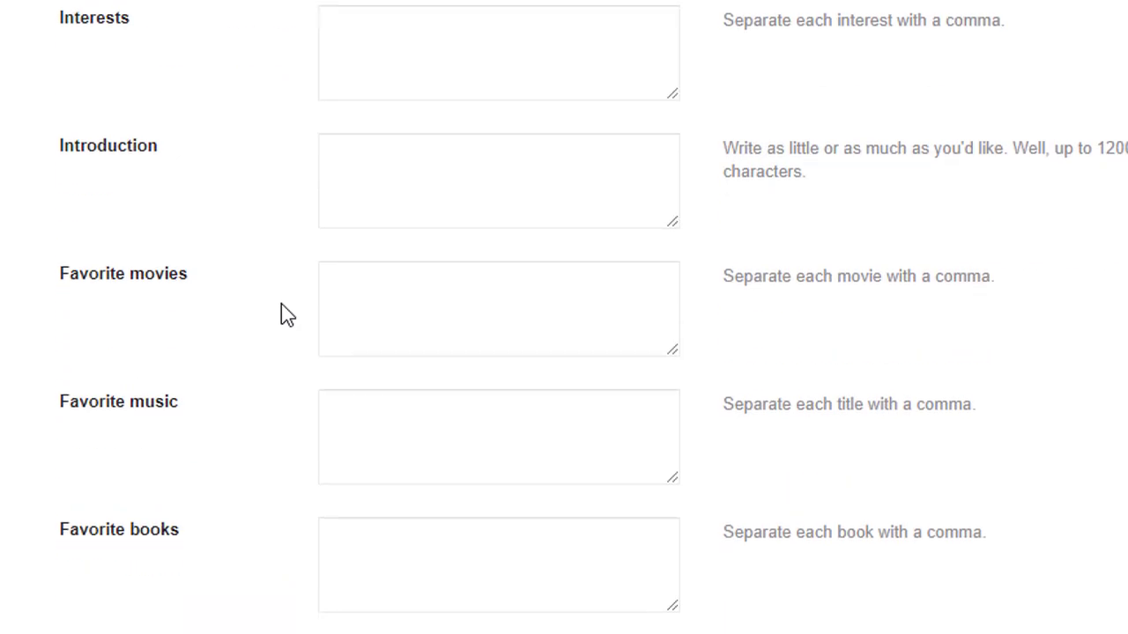
{"action": "scroll", "coordinate": [287, 315], "scroll_direction": "down", "scroll_amount": 5}
{"action": "scroll", "coordinate": [370, 352], "scroll_direction": "up", "scroll_amount": 5}
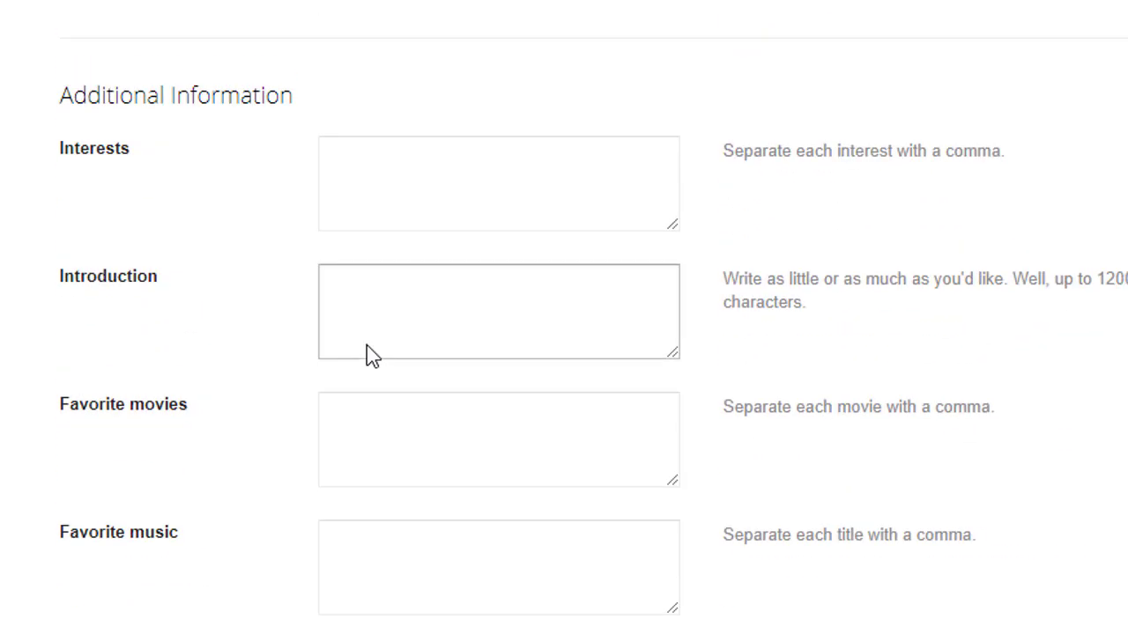
{"action": "scroll", "coordinate": [368, 348], "scroll_direction": "up", "scroll_amount": 6}
{"action": "scroll", "coordinate": [368, 344], "scroll_direction": "down", "scroll_amount": 8}
{"action": "scroll", "coordinate": [368, 339], "scroll_direction": "down", "scroll_amount": 6}
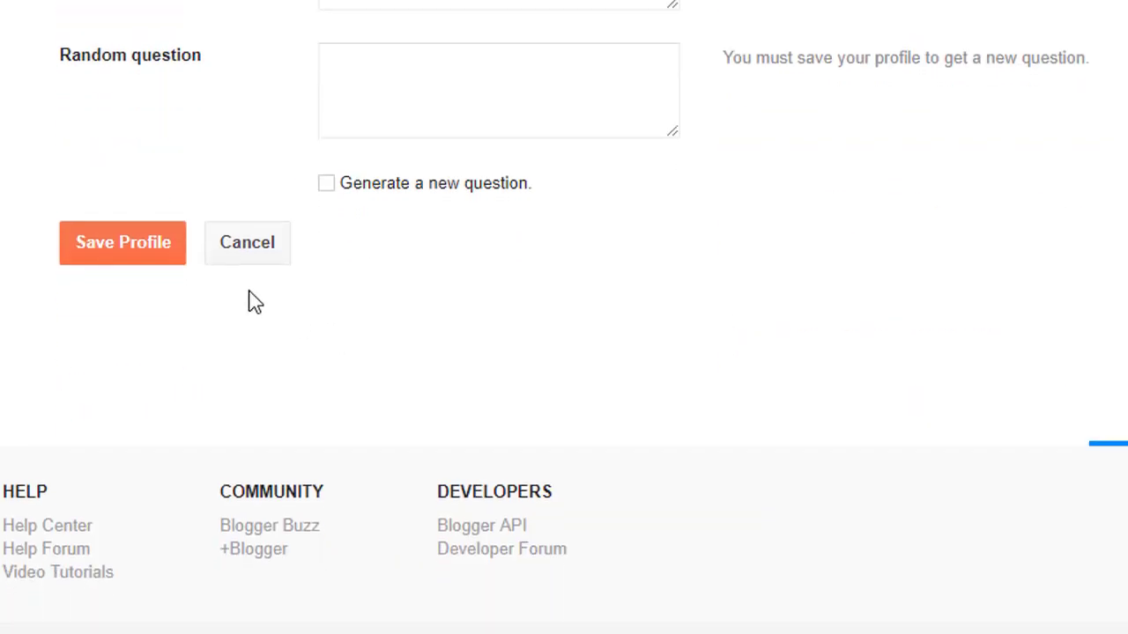
{"action": "left_click", "coordinate": [100, 252]}
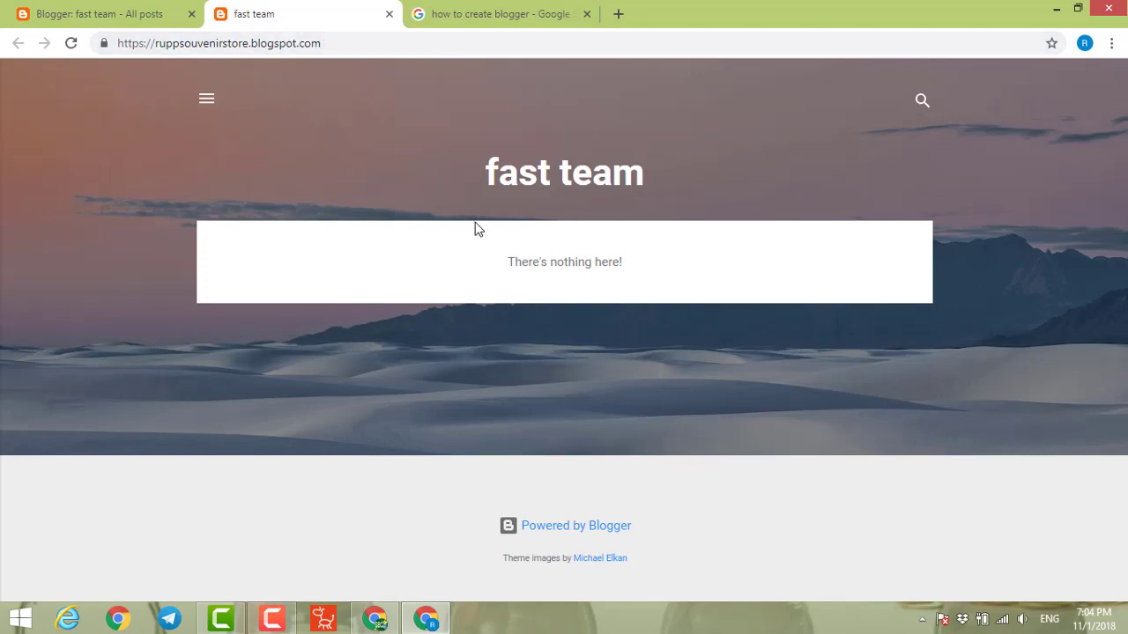
- Go back to the fast team dashboard and show its All pages list
{"action": "left_click", "coordinate": [97, 14]}
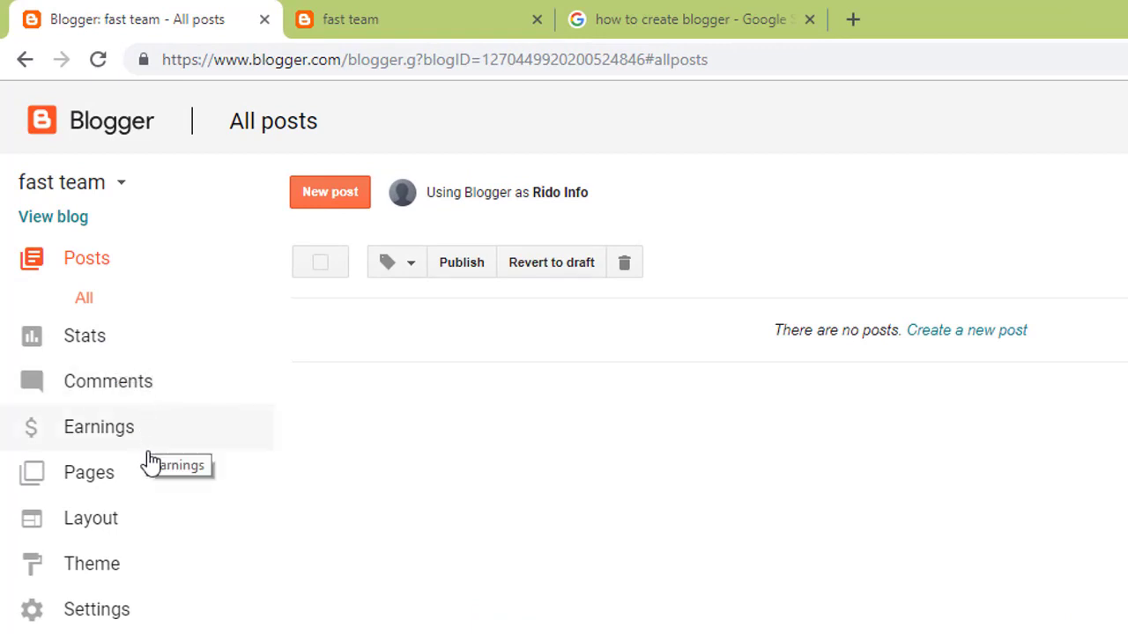
{"action": "left_click", "coordinate": [77, 476]}
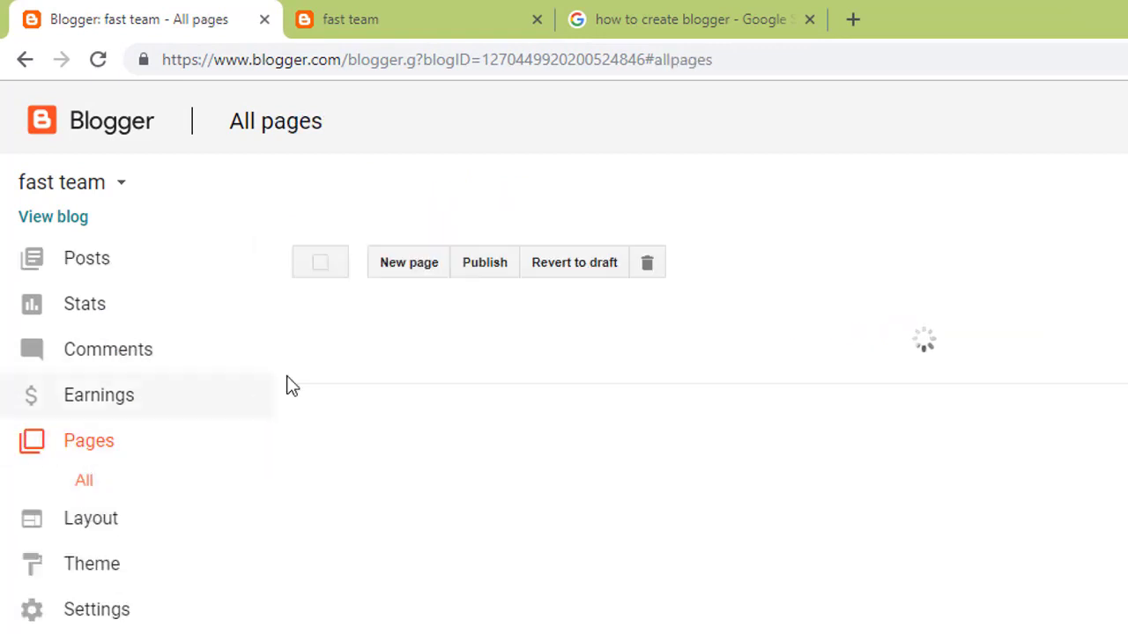
- Create a new page titled About Us, with the cursor in its empty body
{"action": "left_click", "coordinate": [408, 268]}
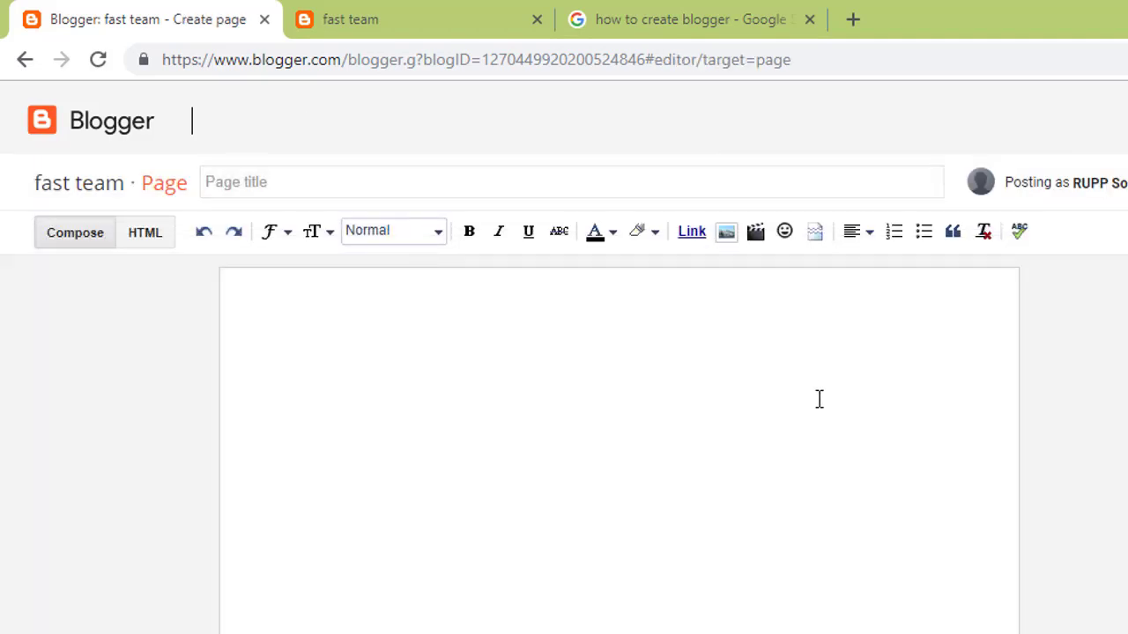
{"action": "left_click", "coordinate": [261, 181]}
{"action": "type", "text": "About Us"}
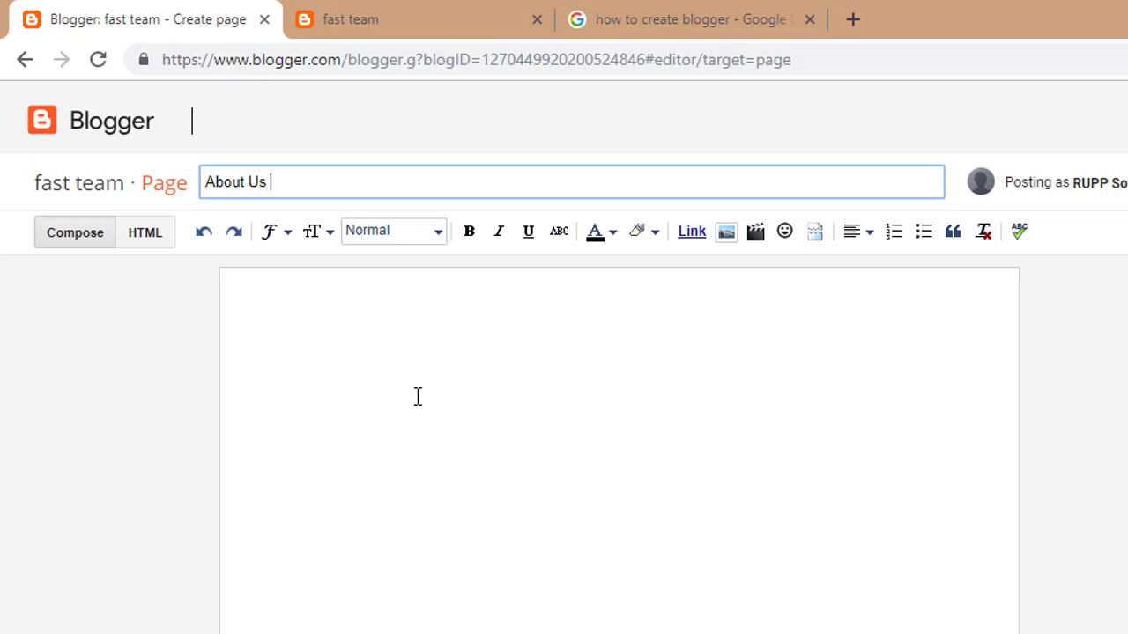
{"action": "left_click", "coordinate": [412, 370]}
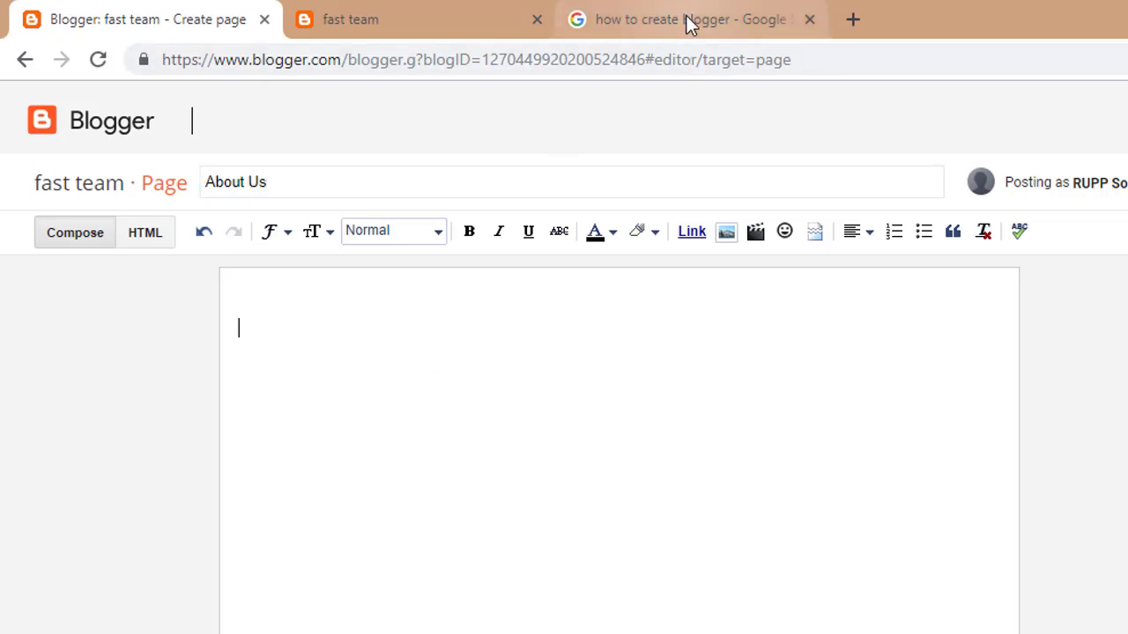
{"action": "left_click", "coordinate": [852, 21]}
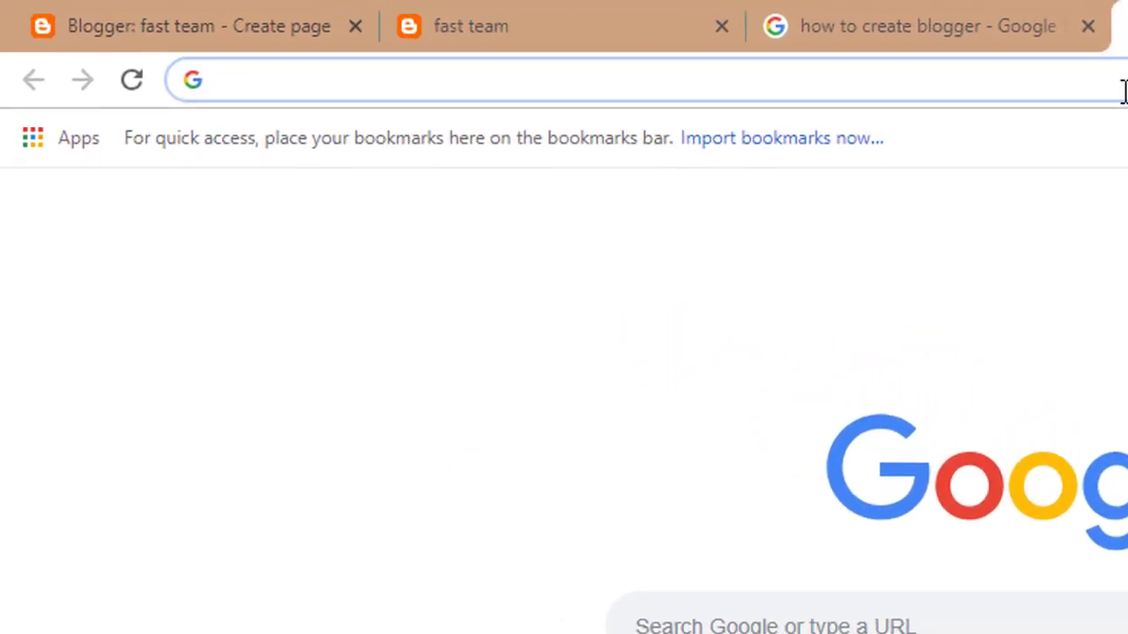
{"action": "type", "text": "www."}
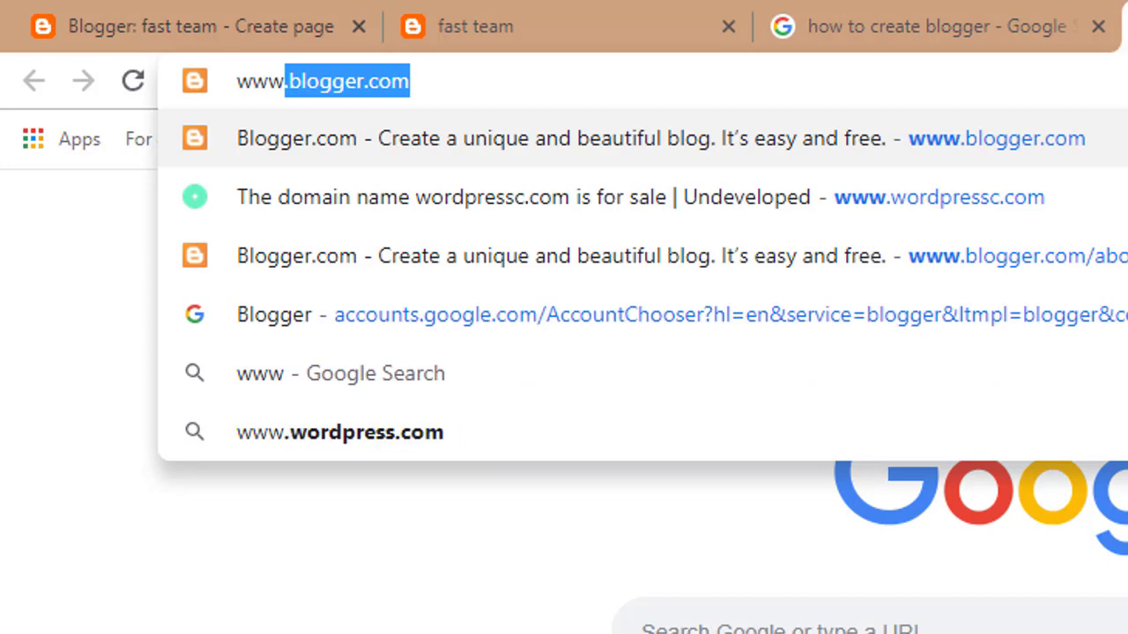
{"action": "type", "text": "g"}
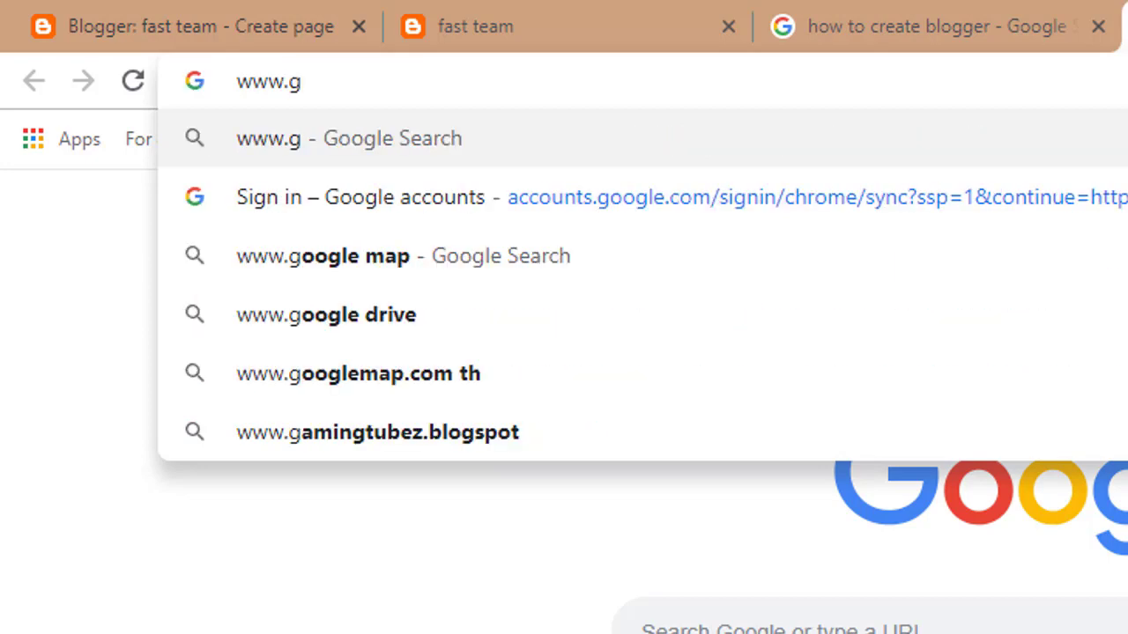
{"action": "type", "text": "reenn"}
{"action": "key", "text": "BackSpace"}
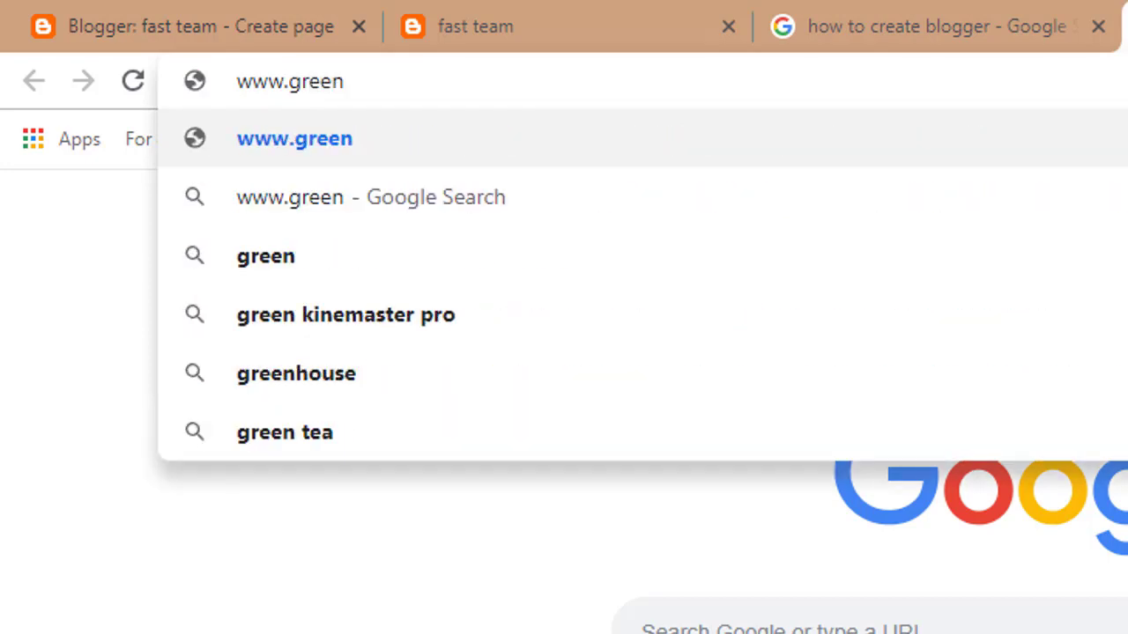
{"action": "type", "text": "."}
{"action": "key", "text": "BackSpace"}
{"action": "type", "text": "b"}
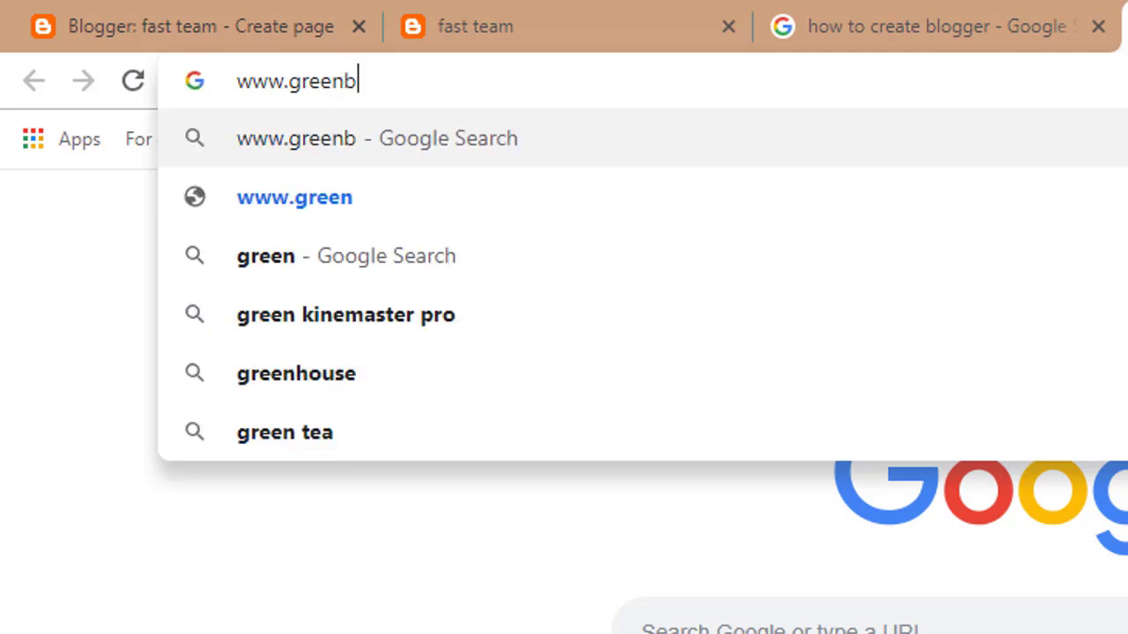
{"action": "type", "text": "is"}
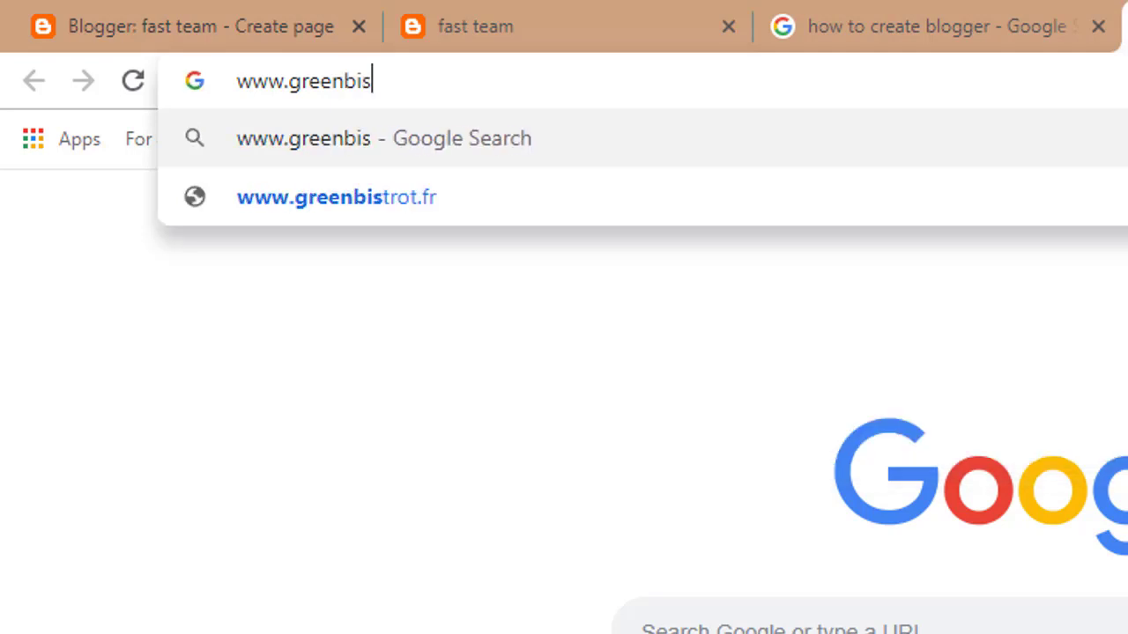
{"action": "key", "text": "BackSpace"}
{"action": "type", "text": "z"}
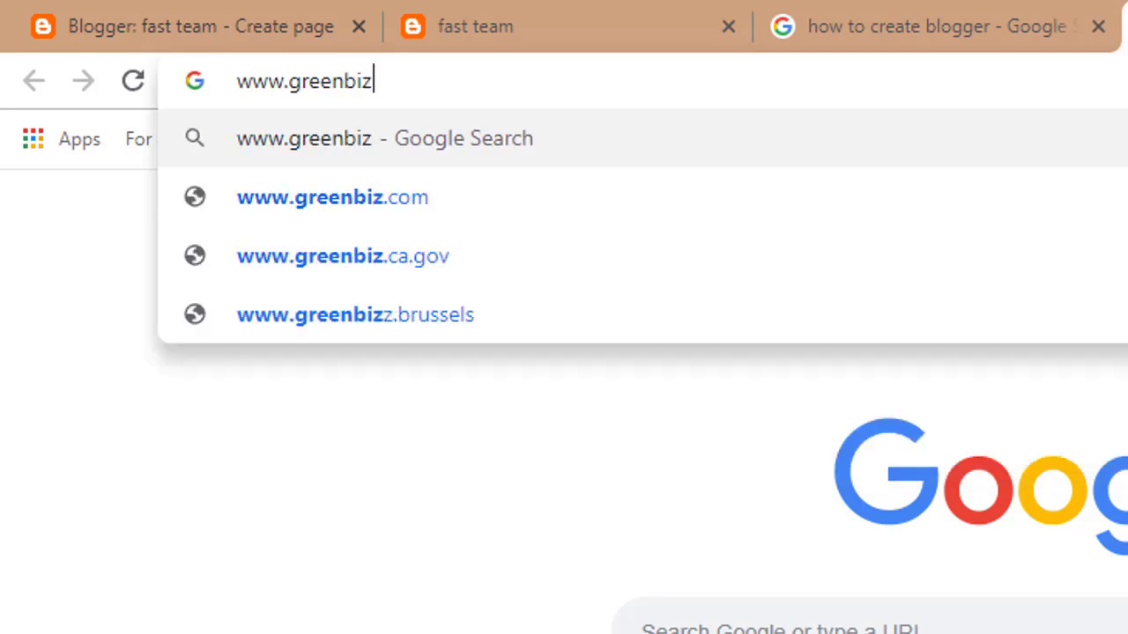
{"action": "type", "text": "club.c"}
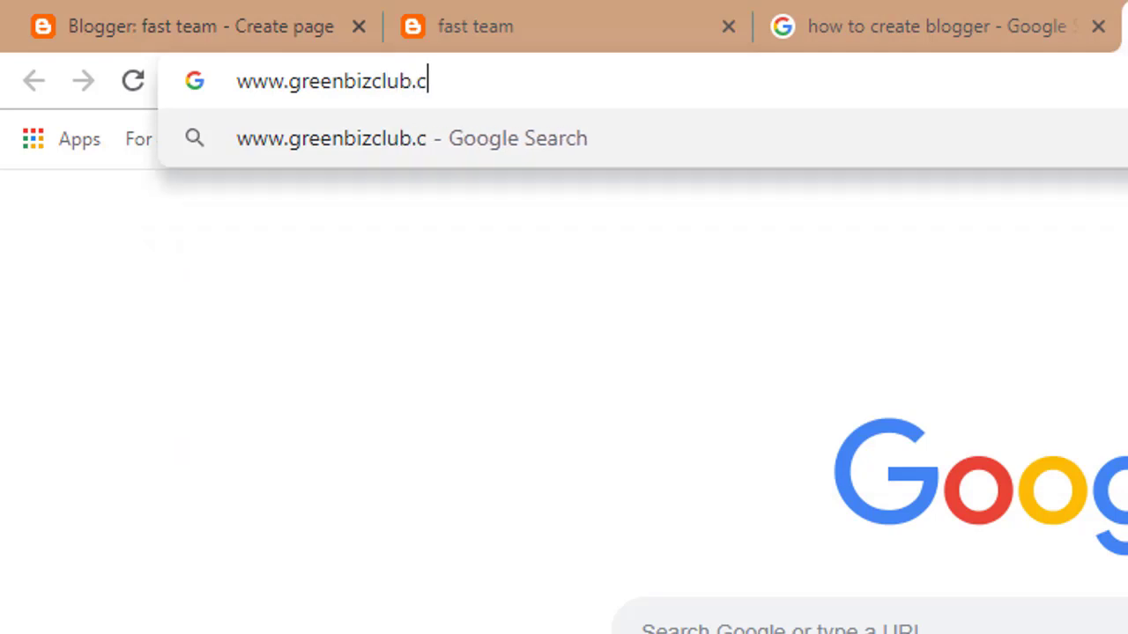
{"action": "type", "text": "om"}
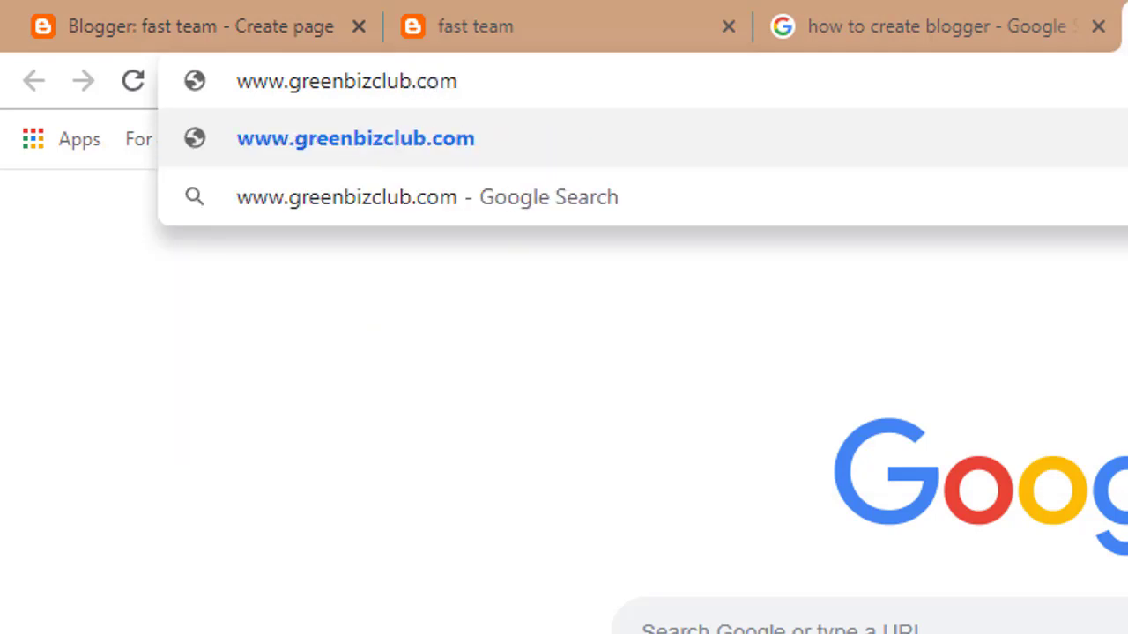
{"action": "key", "text": "Return"}
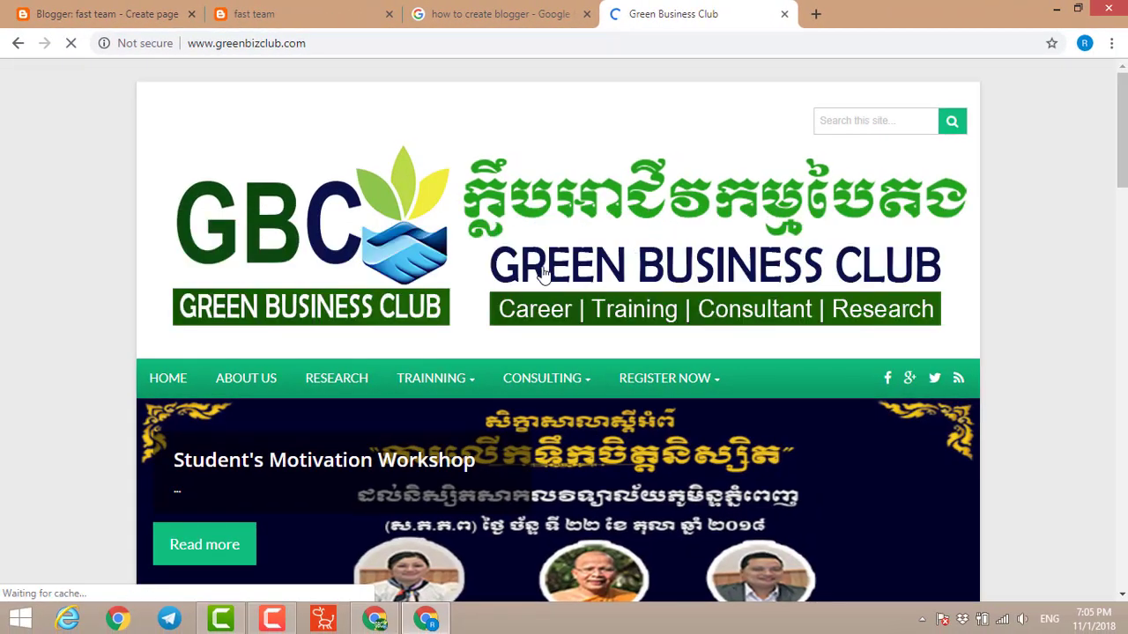
- On the club's About Us page, copy the About Us heading and introductory paragraphs
{"action": "scroll", "coordinate": [543, 276], "scroll_direction": "down", "scroll_amount": 2}
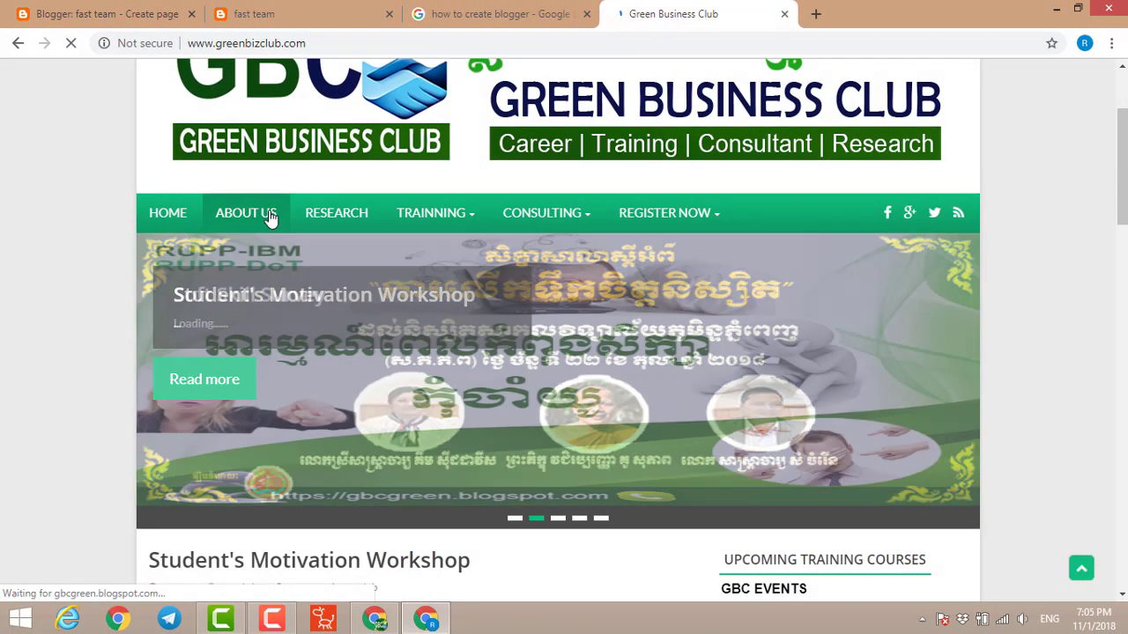
{"action": "left_click", "coordinate": [270, 219]}
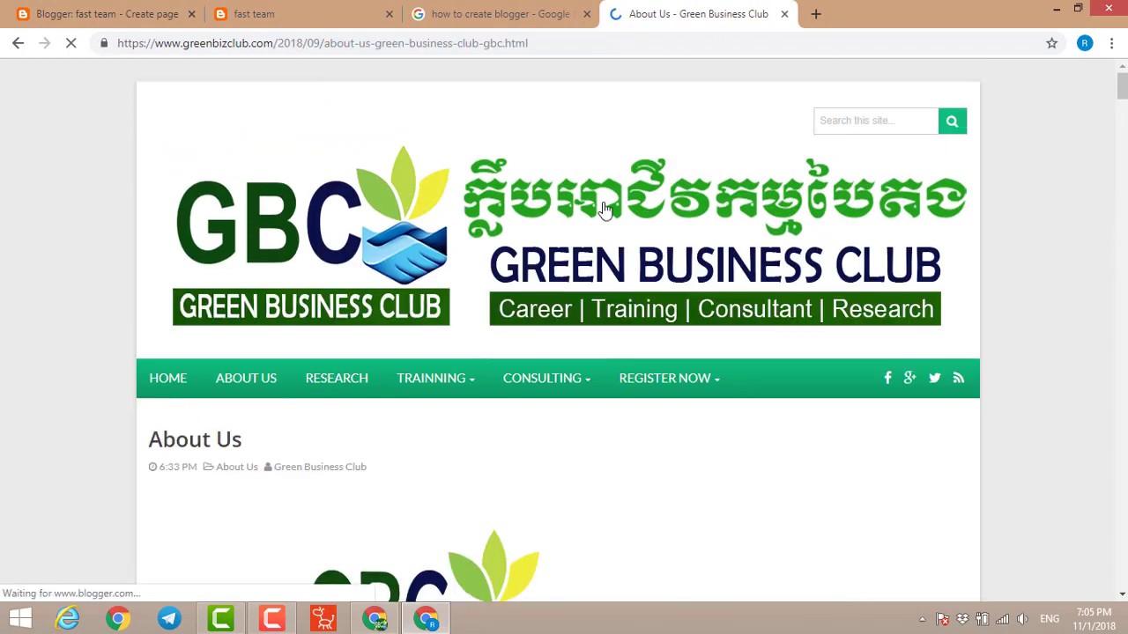
{"action": "scroll", "coordinate": [346, 328], "scroll_direction": "down", "scroll_amount": 1}
{"action": "scroll", "coordinate": [353, 340], "scroll_direction": "down", "scroll_amount": 5}
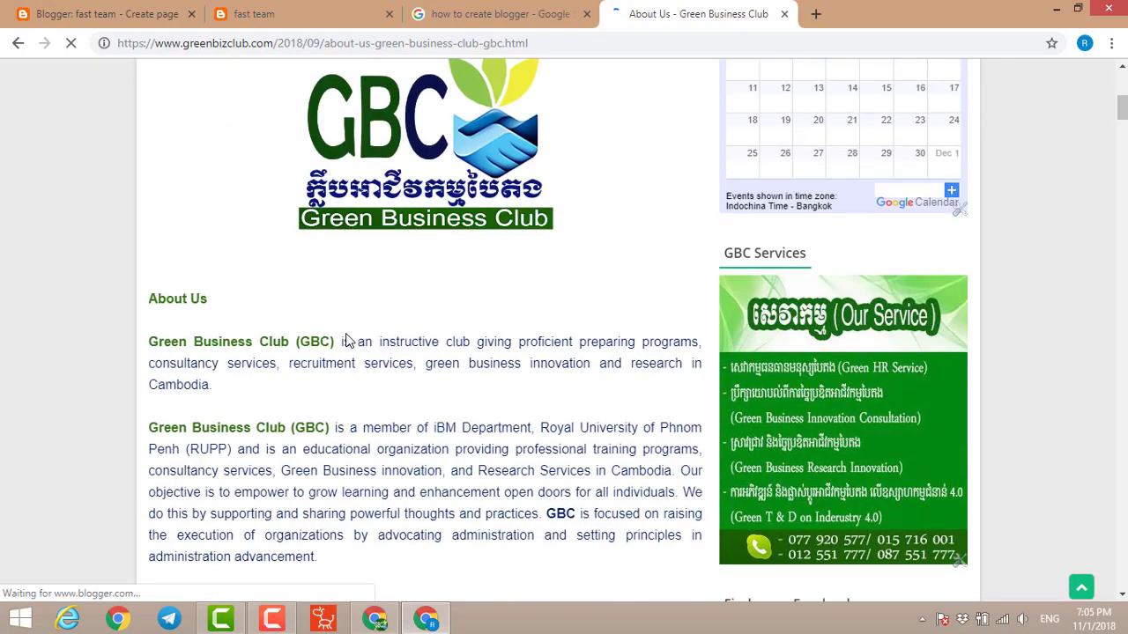
{"action": "scroll", "coordinate": [345, 340], "scroll_direction": "down", "scroll_amount": 2}
{"action": "mouse_move", "coordinate": [150, 133]}
{"action": "left_mouse_down"}
{"action": "mouse_move", "coordinate": [294, 264]}
{"action": "mouse_move", "coordinate": [314, 389]}
{"action": "left_mouse_up"}
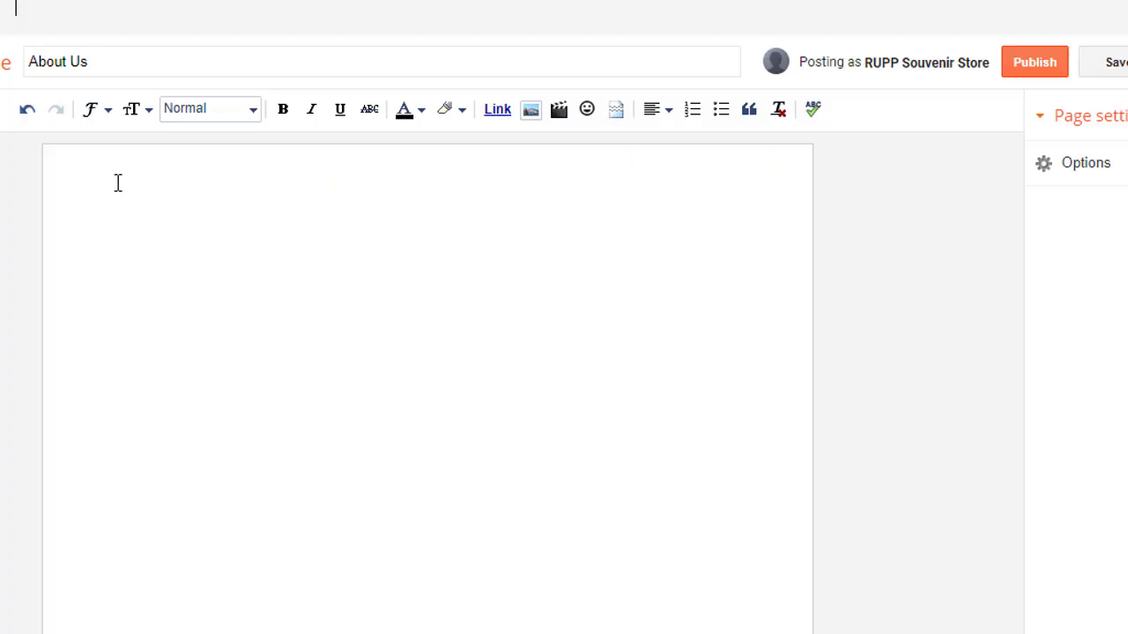
- Paste the About Us introduction, then add the club's Vision and Mission sections below it
{"action": "type", "text": "About Us  Green Business Club (GBC) is an instructive club giving proficient preparing programs, consultancy services, recruitment services, green business innovation and research in Cambodia.  Green Business Club (GBC) is a member of iBM Department, Royal University of Phnom Penh (RUPP) and is an educational organization providing professional training programs, consultancy services, Green Business innovation, and Research Services in Cambodia. Our objective is to empower to grow learning and enhancement open doors for all individuals. We do this by supporting and sharing powerful thoughts and practices. GBC is focused on raising the execution of organizations by advocating administration and setting principles in administration advancement."}
{"action": "key", "text": "Return"}
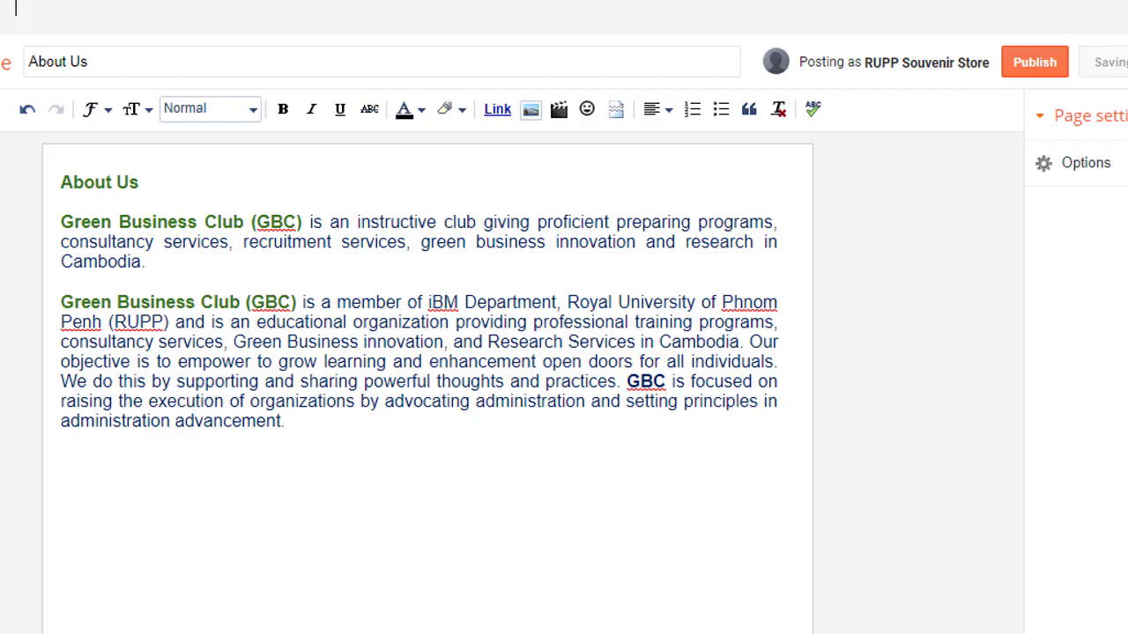
{"action": "scroll", "coordinate": [314, 390], "scroll_direction": "down", "scroll_amount": 5}
{"action": "scroll", "coordinate": [315, 382], "scroll_direction": "down", "scroll_amount": 3}
{"action": "scroll", "coordinate": [269, 330], "scroll_direction": "up", "scroll_amount": 3}
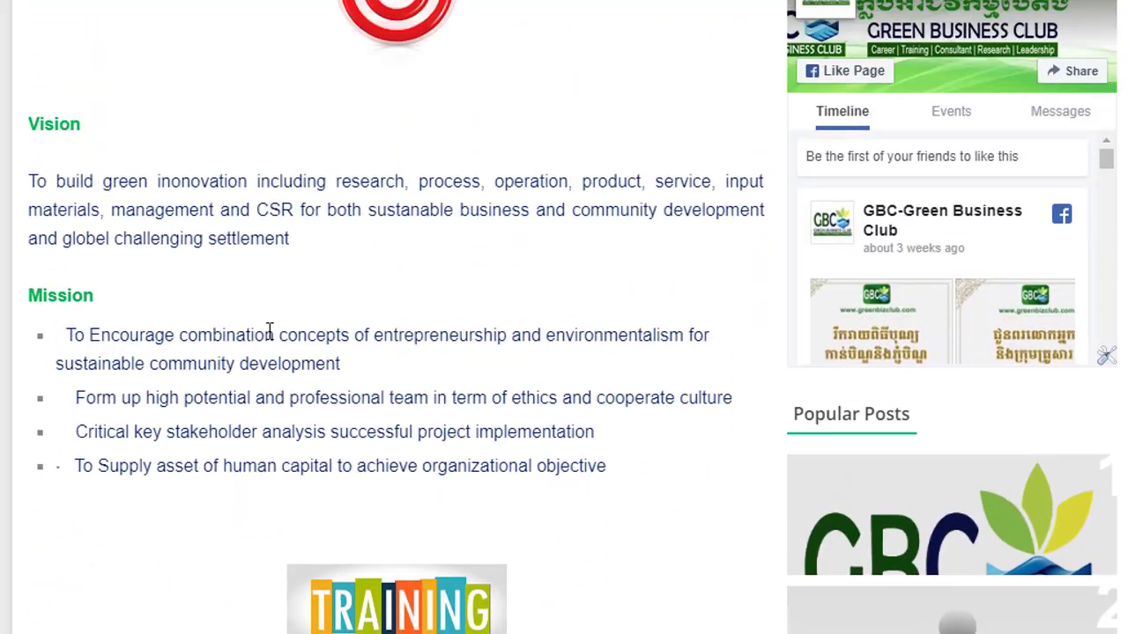
{"action": "left_click_drag", "start_coordinate": [31, 123], "coordinate": [648, 487]}
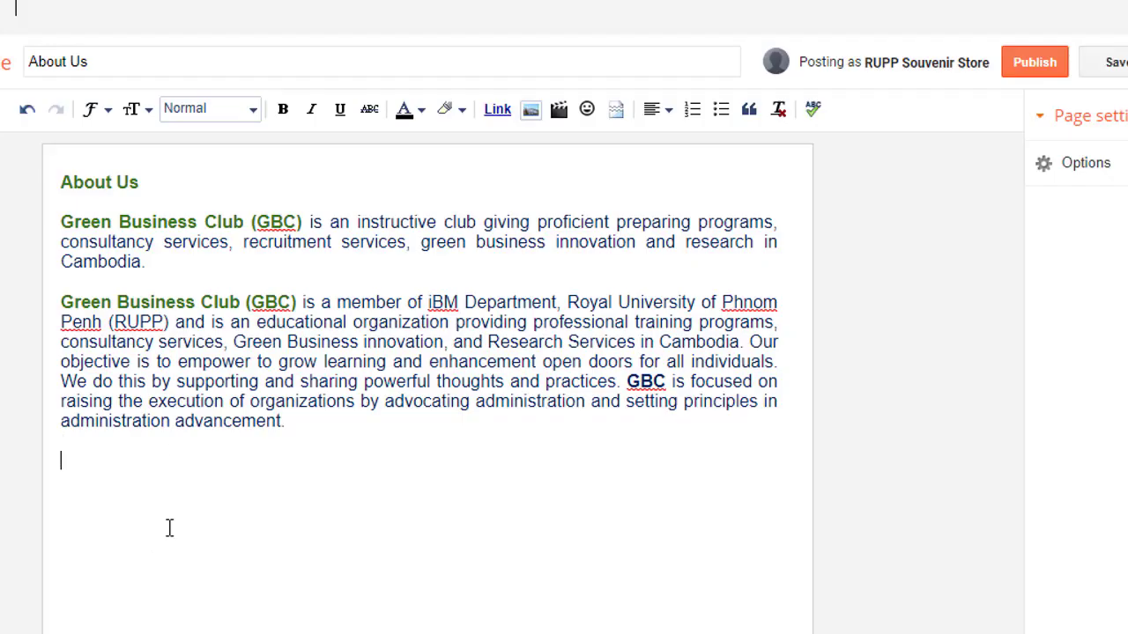
{"action": "key", "text": "ctrl+v"}
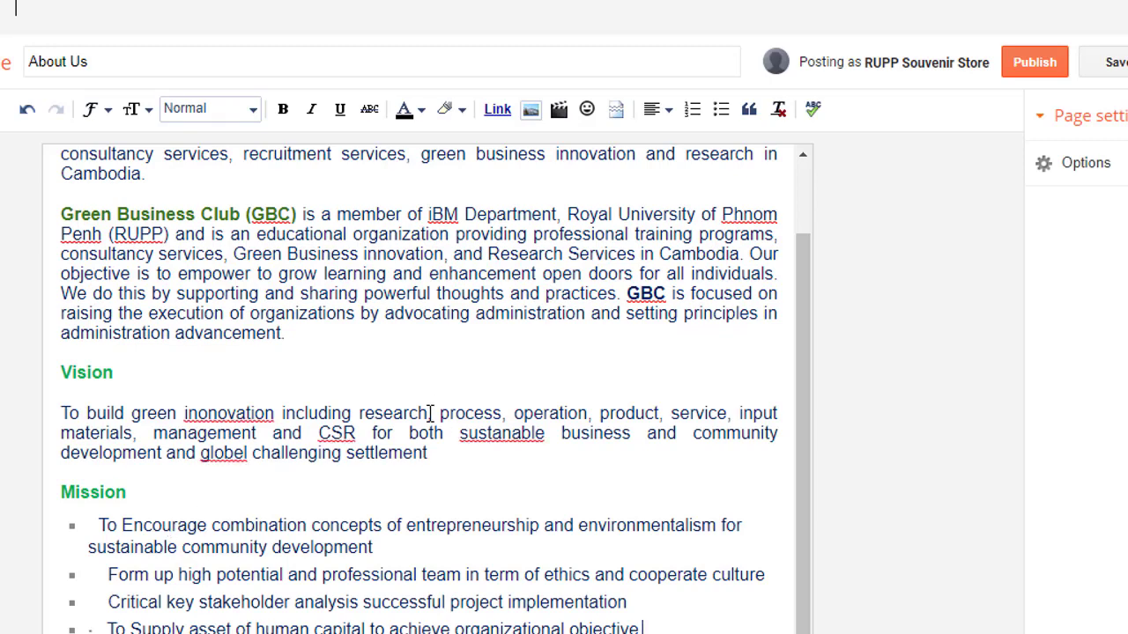
{"action": "scroll", "coordinate": [247, 413], "scroll_direction": "up", "scroll_amount": 2}
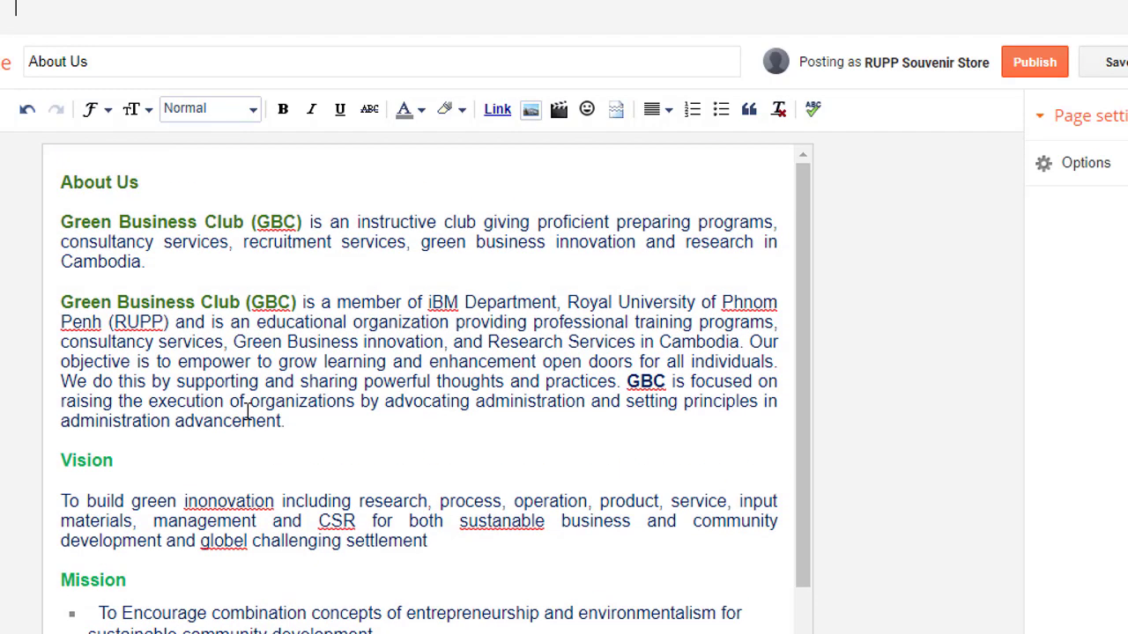
{"action": "left_click_drag", "start_coordinate": [145, 181], "coordinate": [60, 182]}
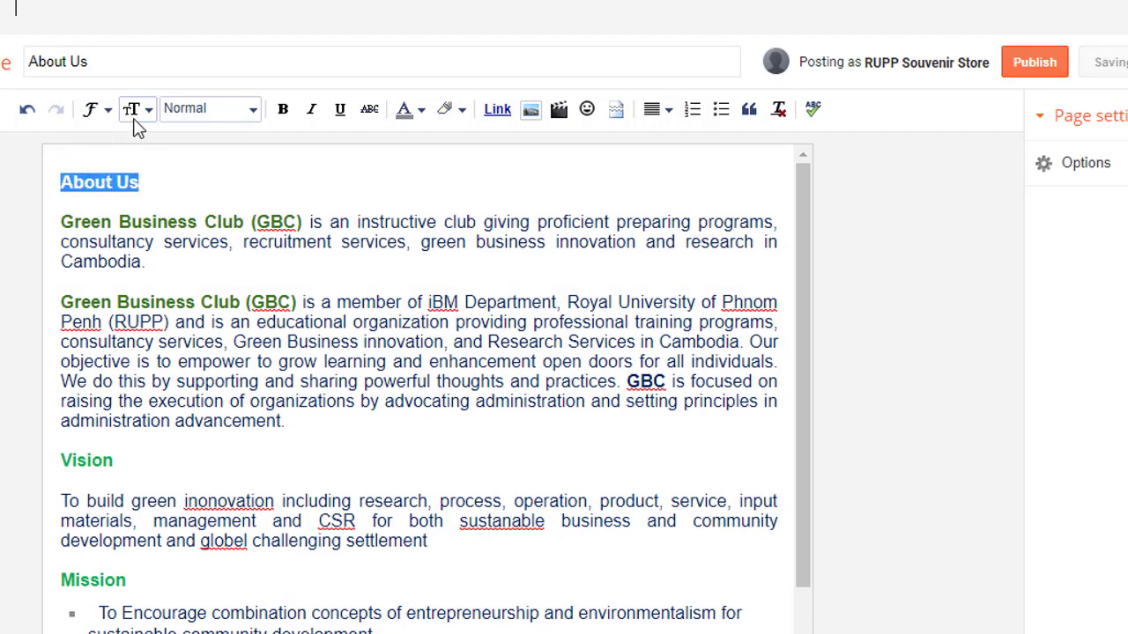
{"action": "left_click", "coordinate": [107, 109]}
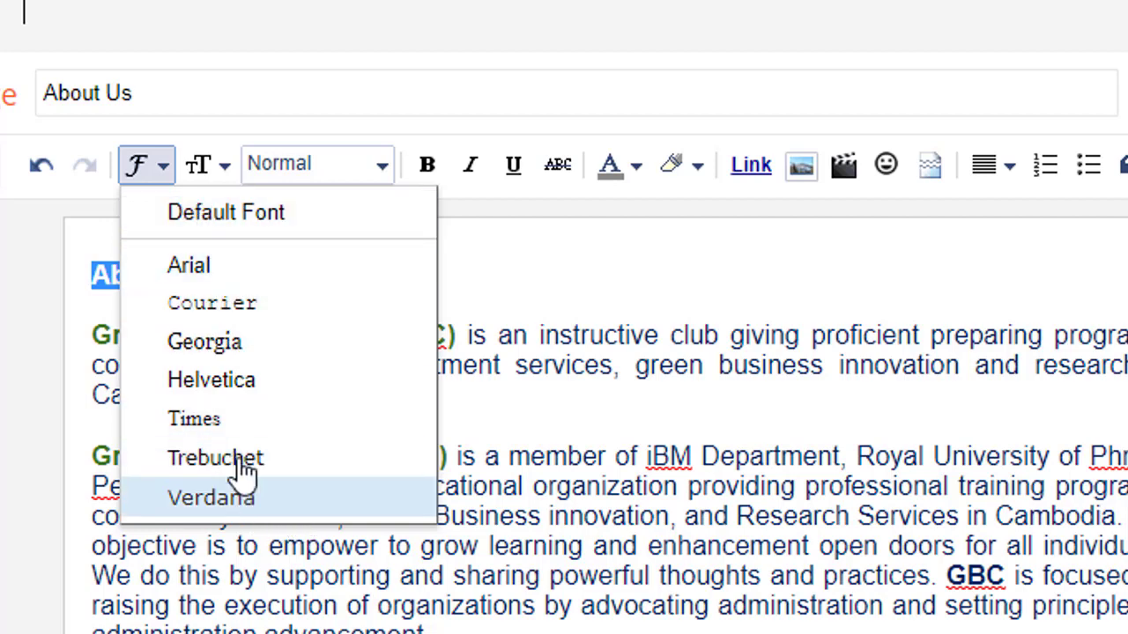
{"action": "left_click", "coordinate": [194, 176]}
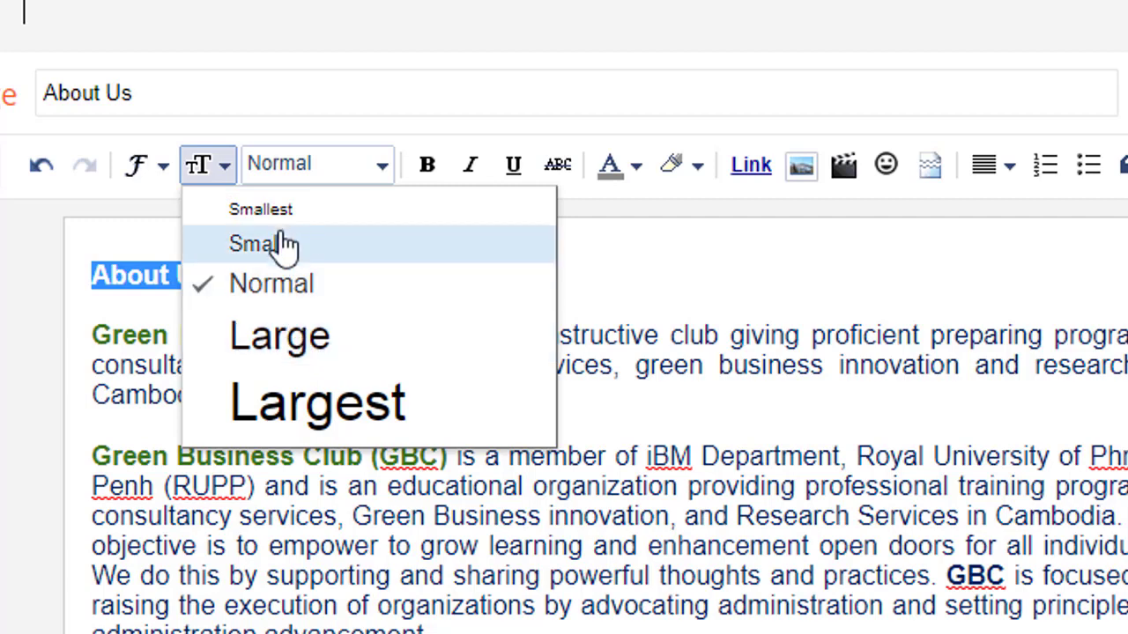
{"action": "left_click", "coordinate": [254, 167]}
{"action": "left_click", "coordinate": [219, 167]}
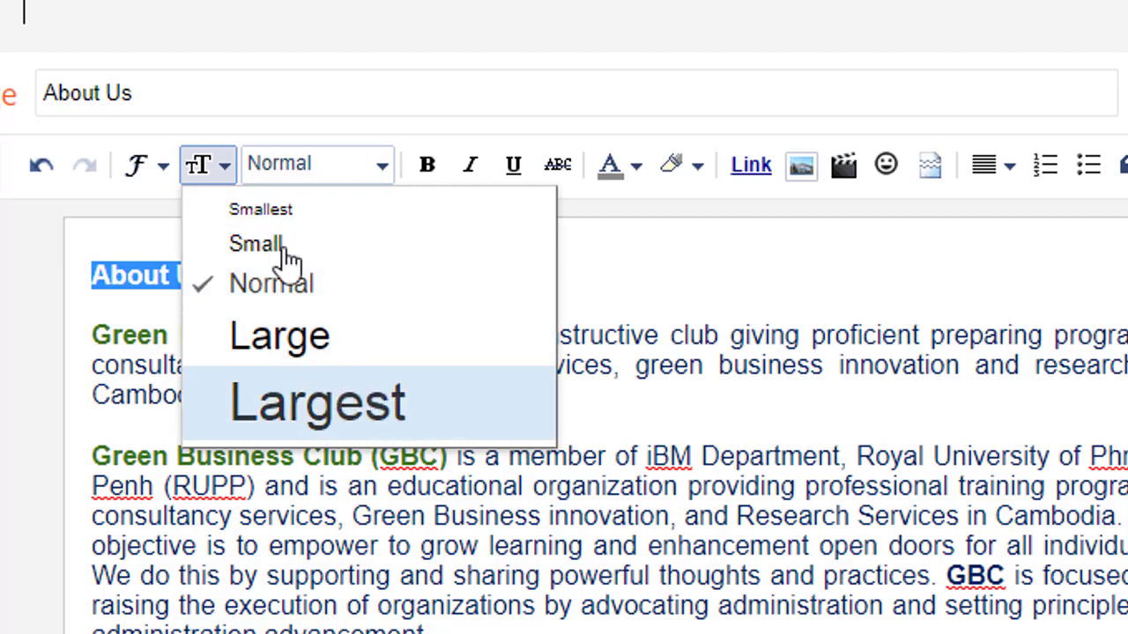
{"action": "left_click", "coordinate": [382, 166]}
{"action": "left_click", "coordinate": [408, 160]}
{"action": "left_click", "coordinate": [379, 166]}
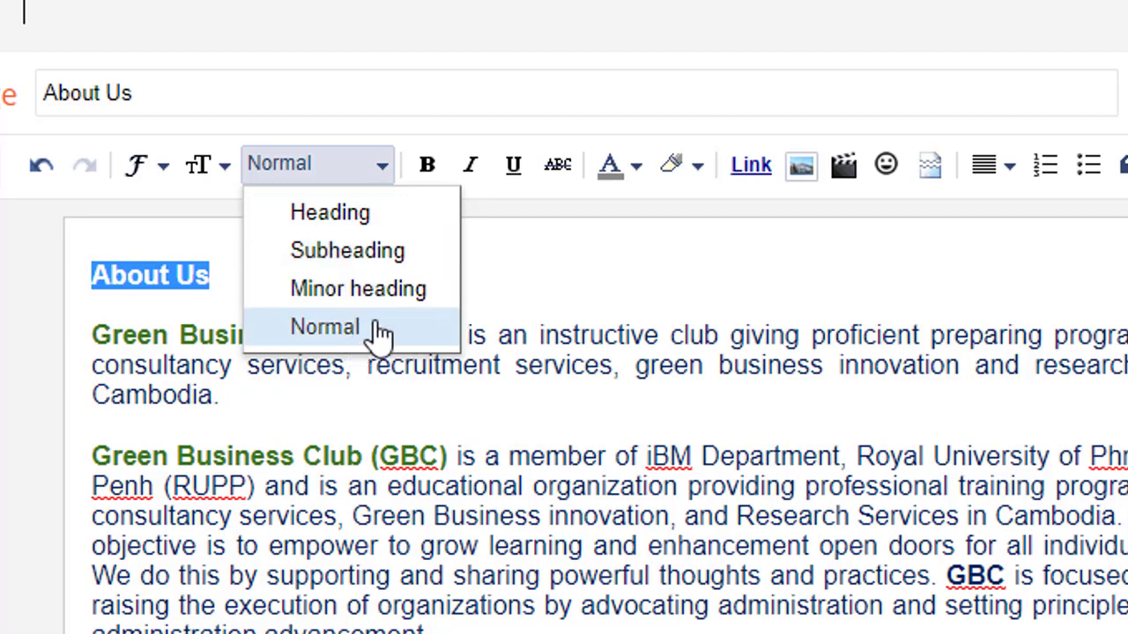
{"action": "left_click", "coordinate": [533, 300]}
{"action": "left_click", "coordinate": [564, 284]}
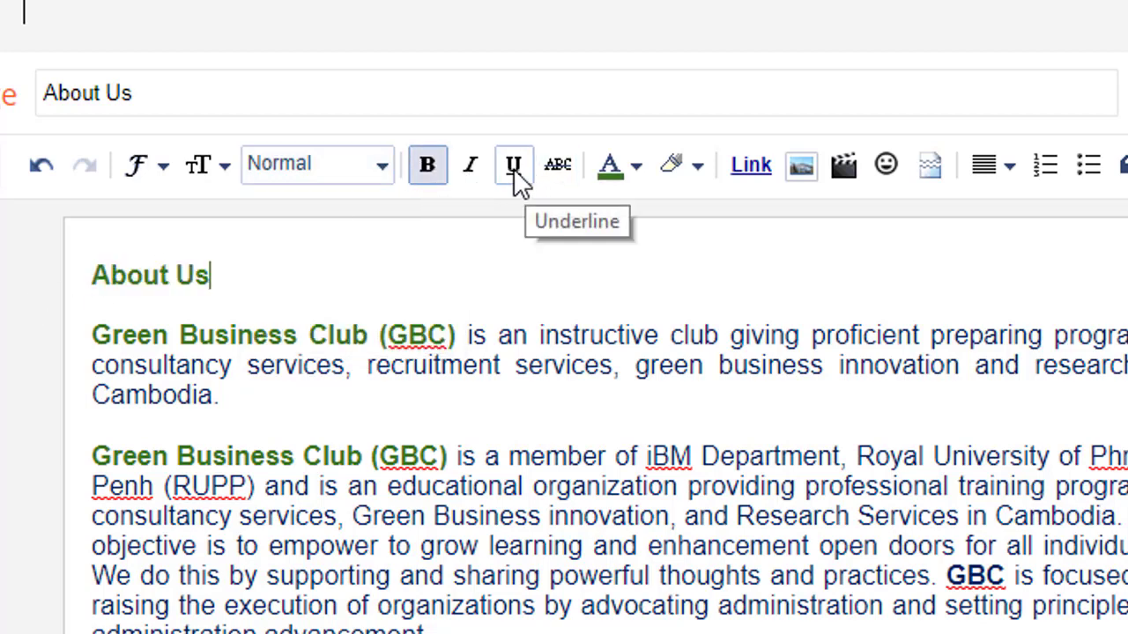
{"action": "left_click", "coordinate": [639, 167]}
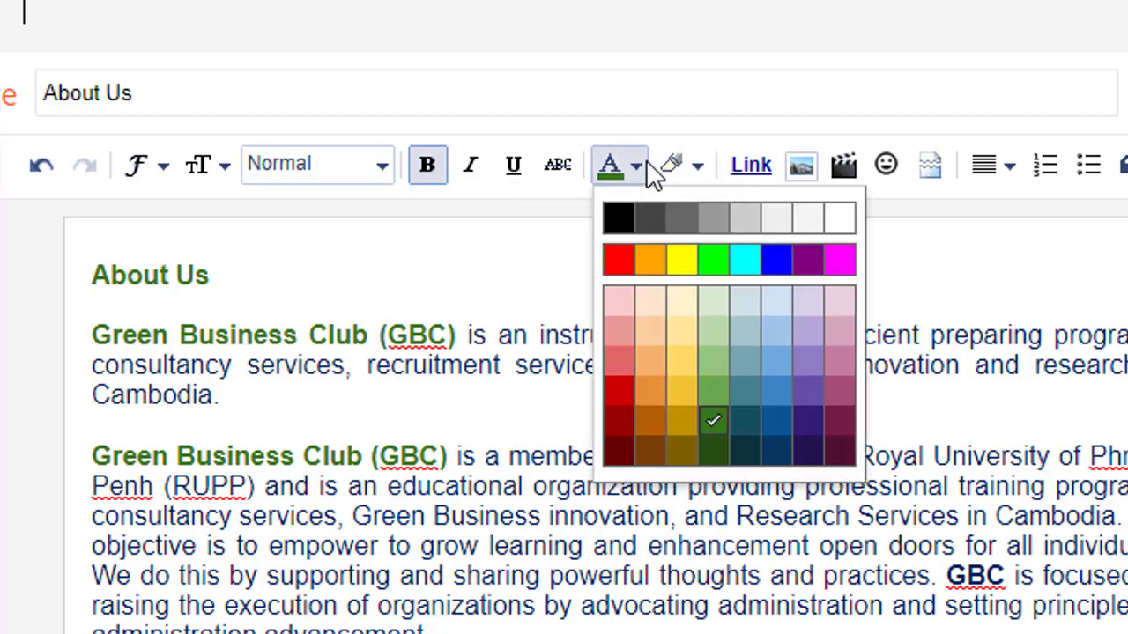
{"action": "left_click", "coordinate": [701, 164]}
{"action": "left_click", "coordinate": [702, 163]}
{"action": "left_click", "coordinate": [702, 163]}
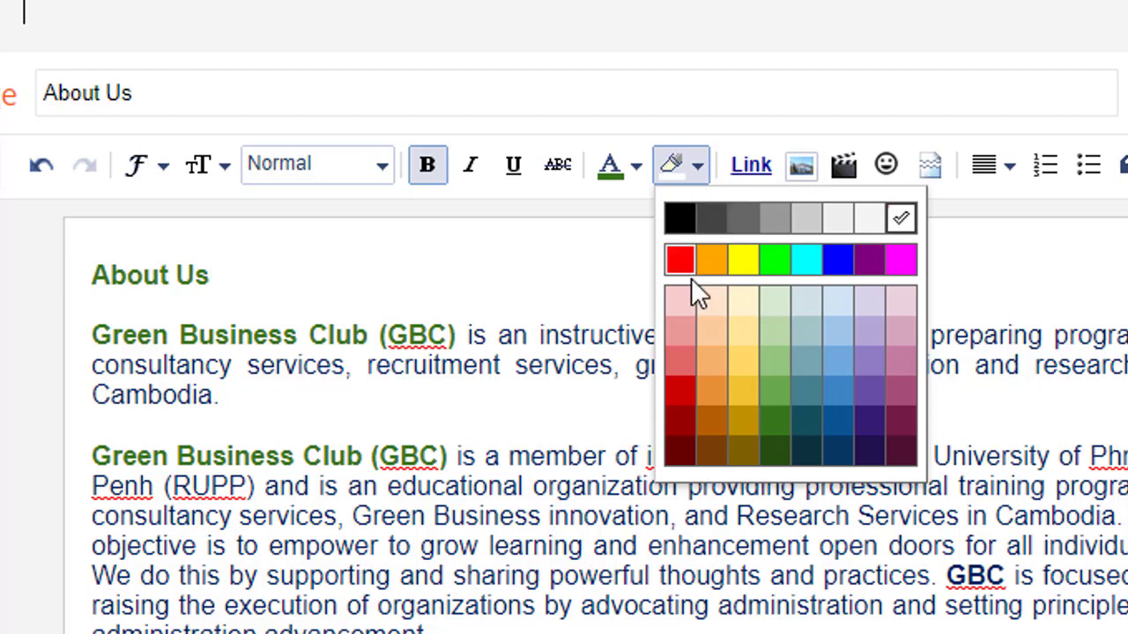
{"action": "left_click", "coordinate": [524, 268]}
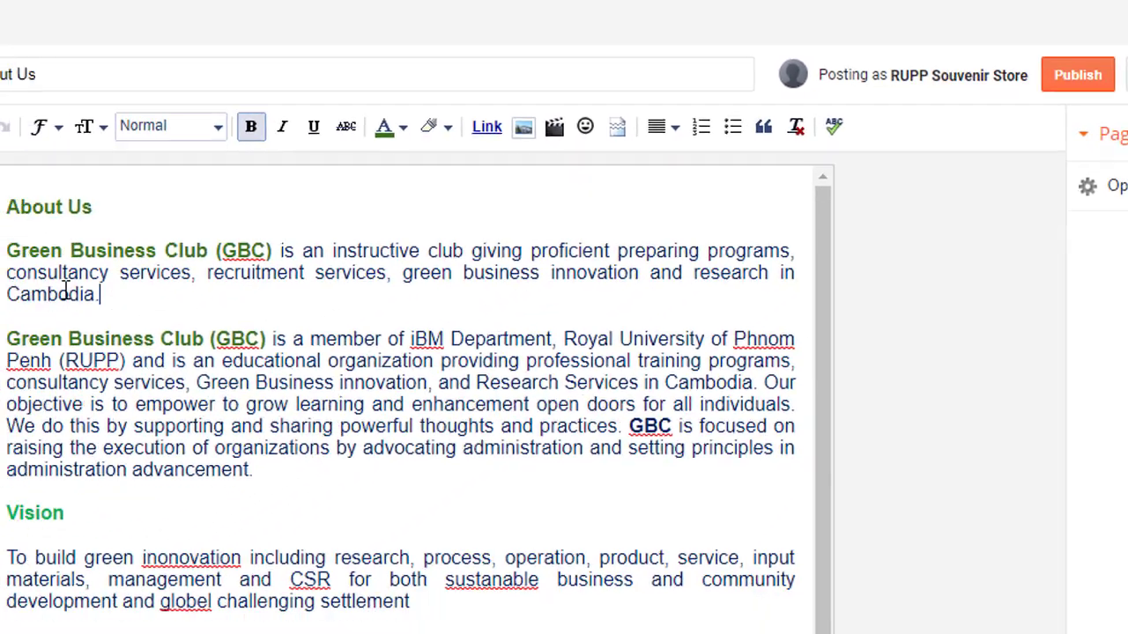
{"action": "left_click_drag", "start_coordinate": [101, 294], "coordinate": [0, 254]}
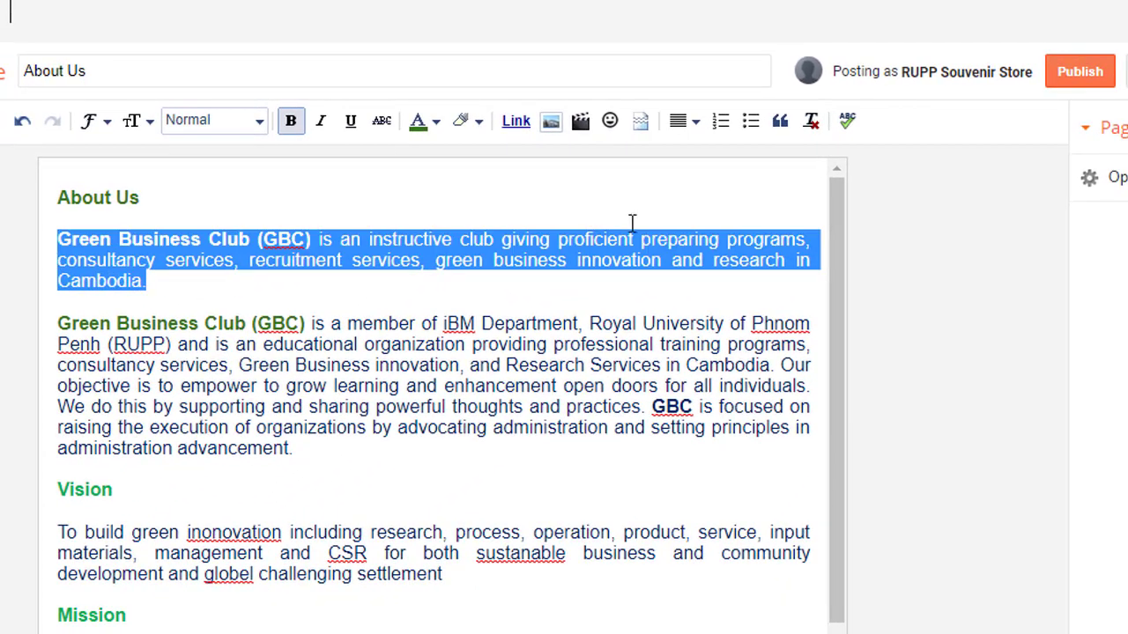
- Keep the About Us text justified and publish the page
{"action": "left_click", "coordinate": [695, 122]}
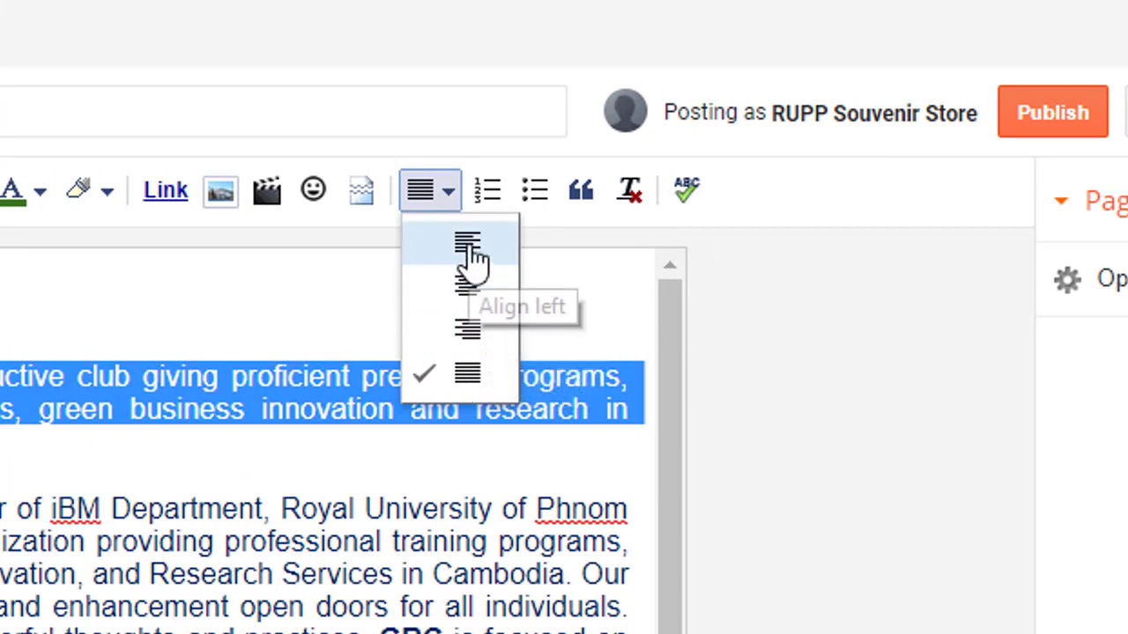
{"action": "left_click", "coordinate": [457, 189]}
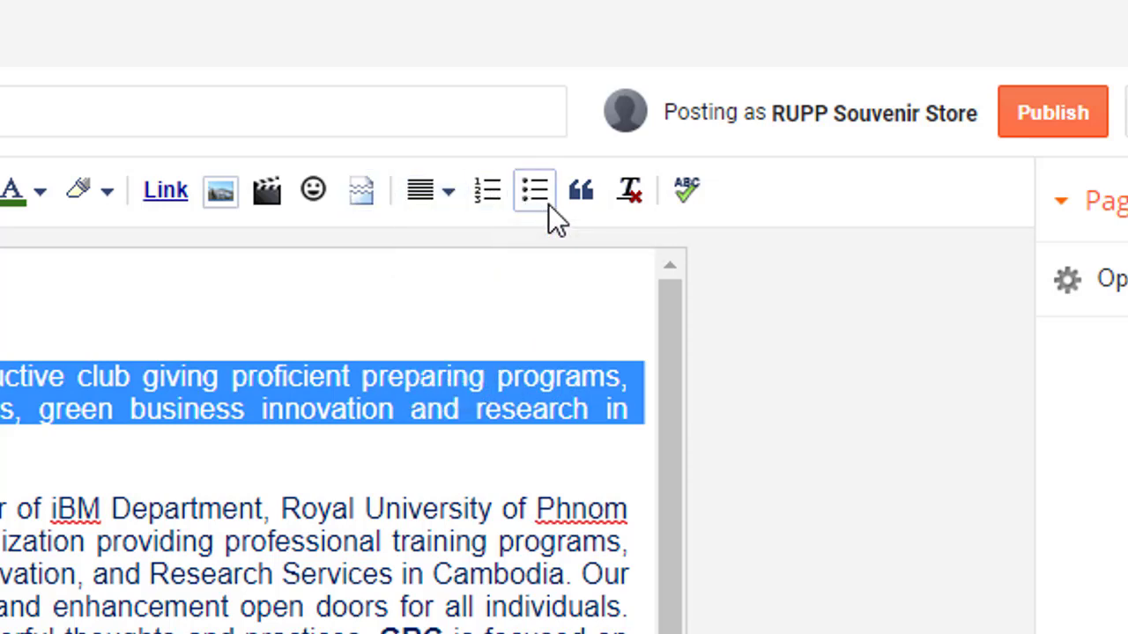
{"action": "scroll", "coordinate": [131, 529], "scroll_direction": "down", "scroll_amount": 3}
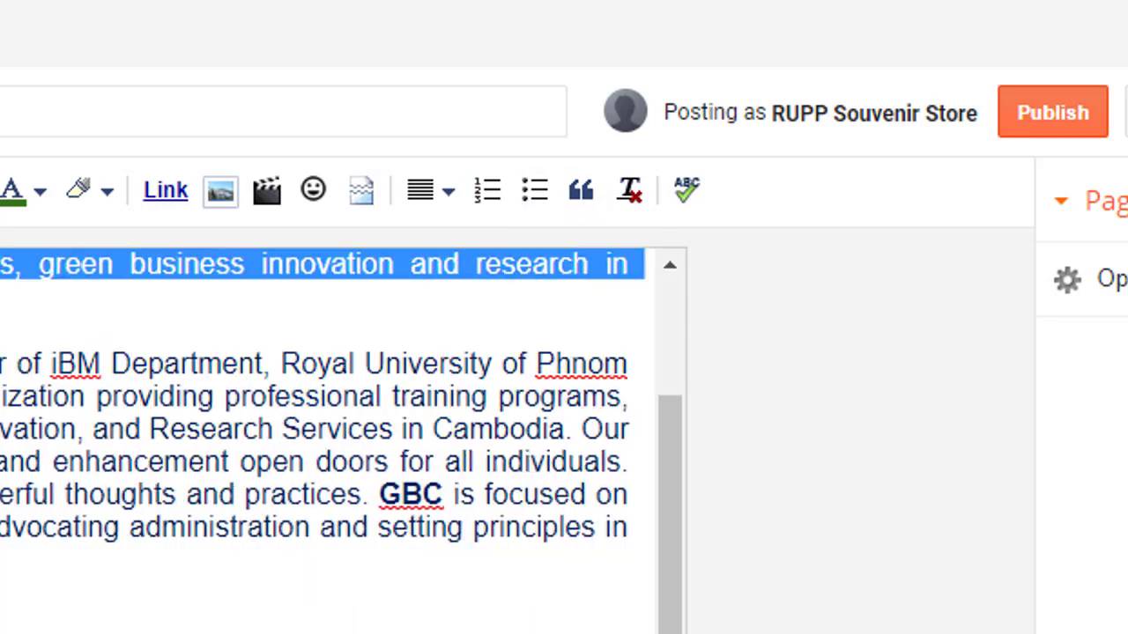
{"action": "scroll", "coordinate": [326, 441], "scroll_direction": "up", "scroll_amount": 3}
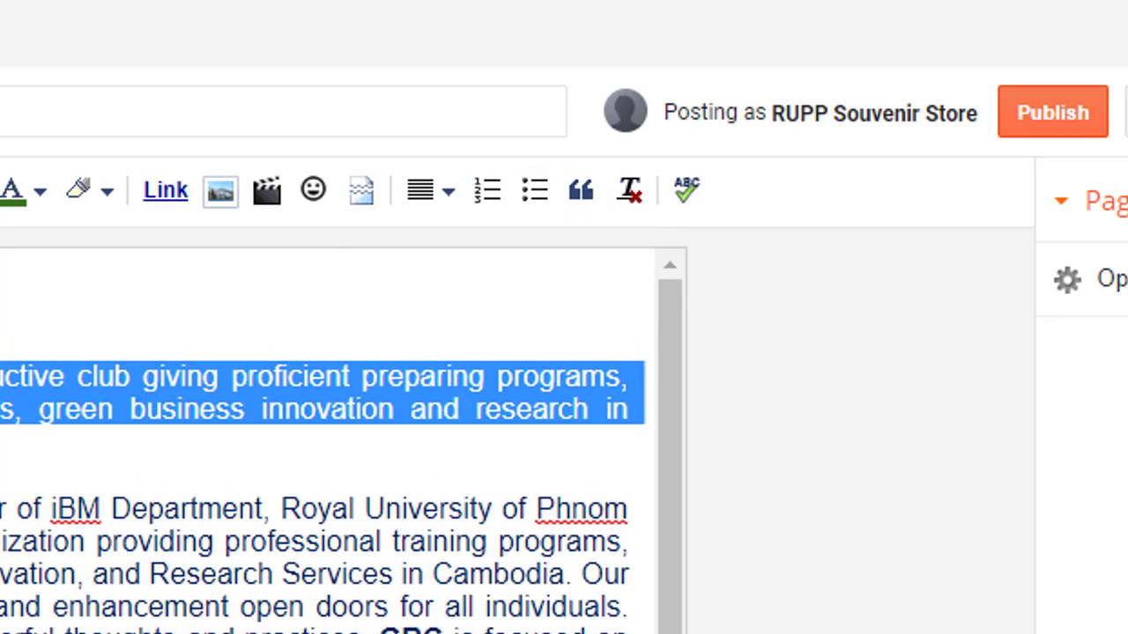
{"action": "left_click", "coordinate": [1050, 125]}
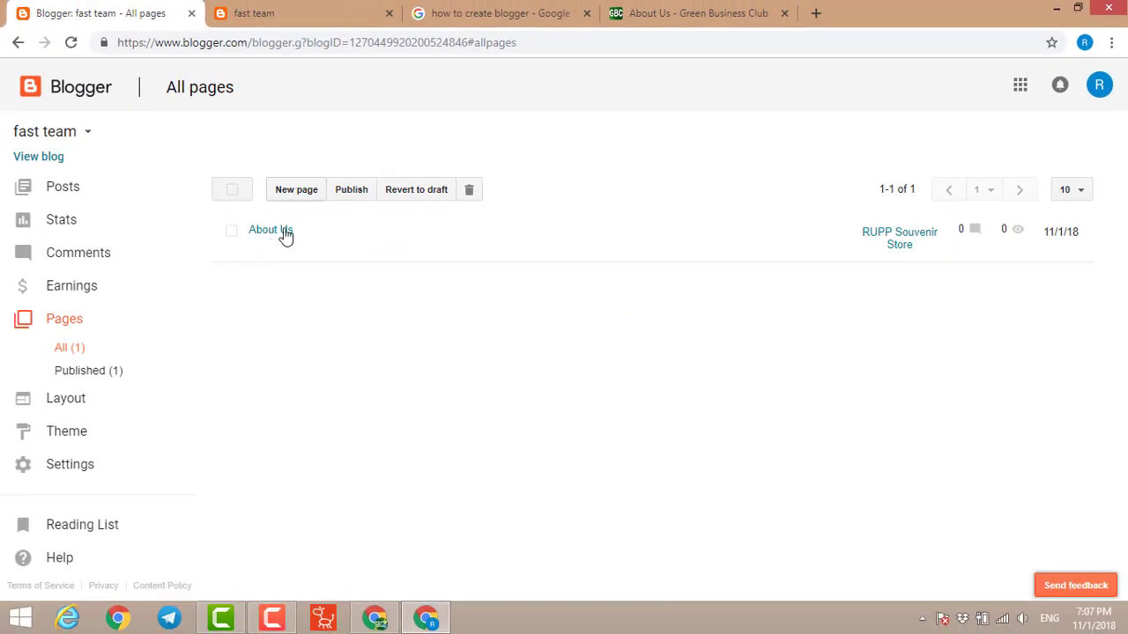
{"action": "mouse_move", "coordinate": [287, 249]}
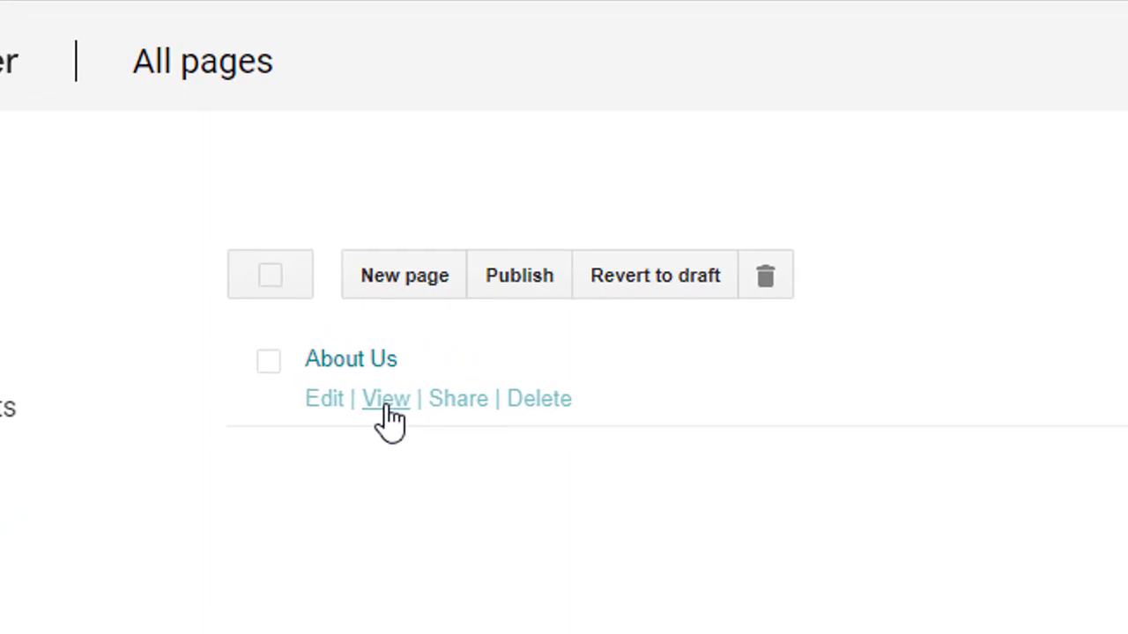
{"action": "left_click", "coordinate": [386, 408]}
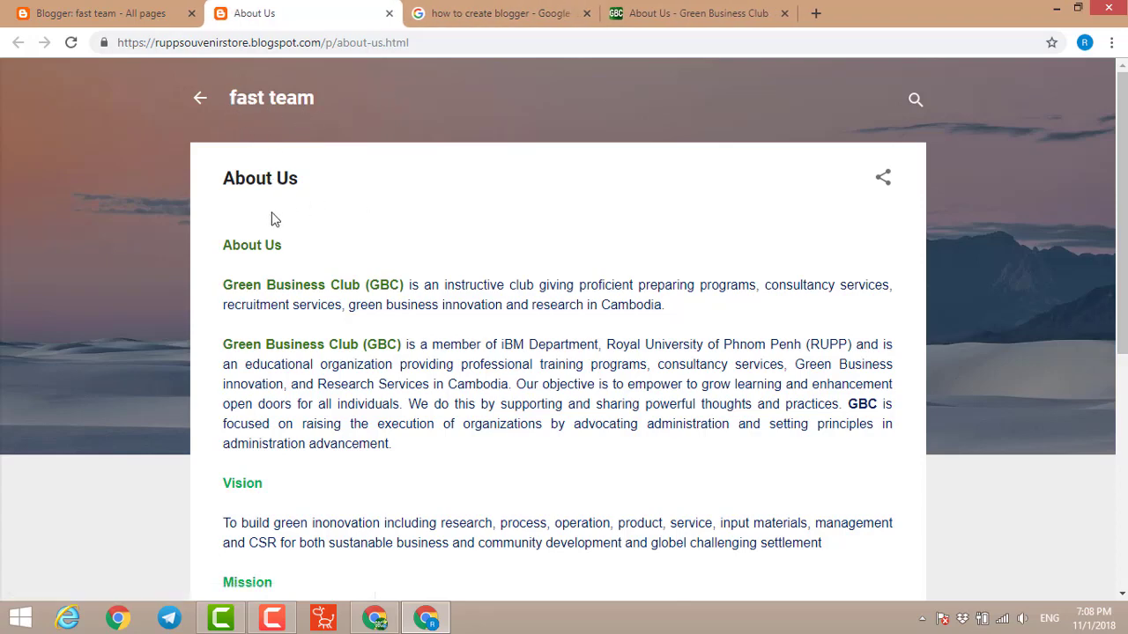
{"action": "scroll", "coordinate": [253, 151], "scroll_direction": "down", "scroll_amount": 1}
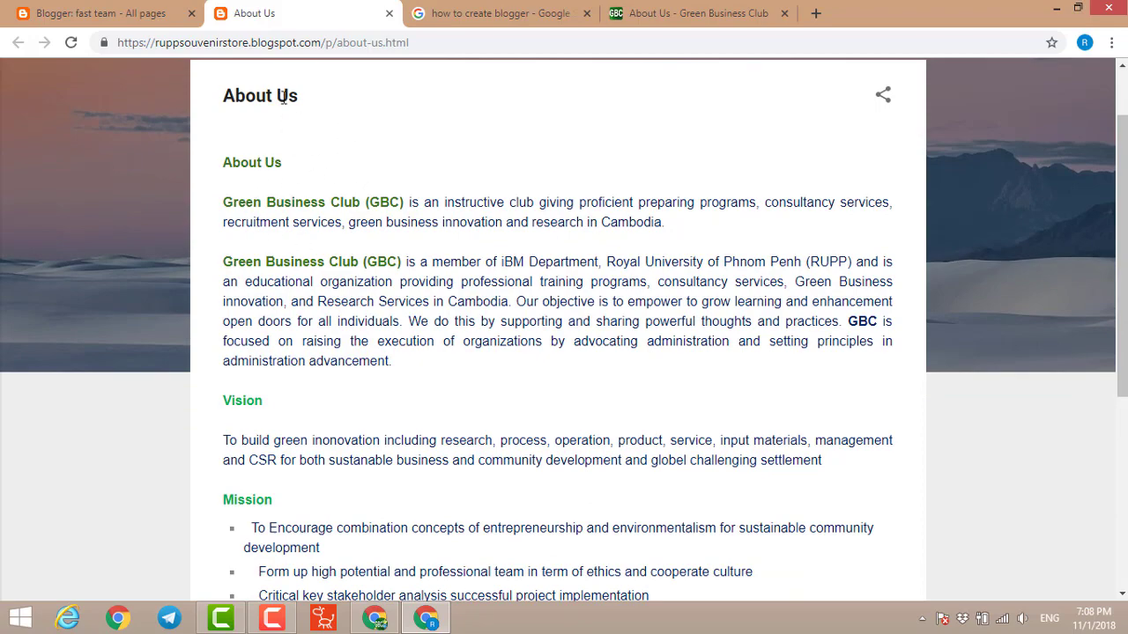
{"action": "scroll", "coordinate": [302, 323], "scroll_direction": "down", "scroll_amount": 3}
{"action": "scroll", "coordinate": [323, 337], "scroll_direction": "down", "scroll_amount": 1}
{"action": "scroll", "coordinate": [323, 402], "scroll_direction": "up", "scroll_amount": 2}
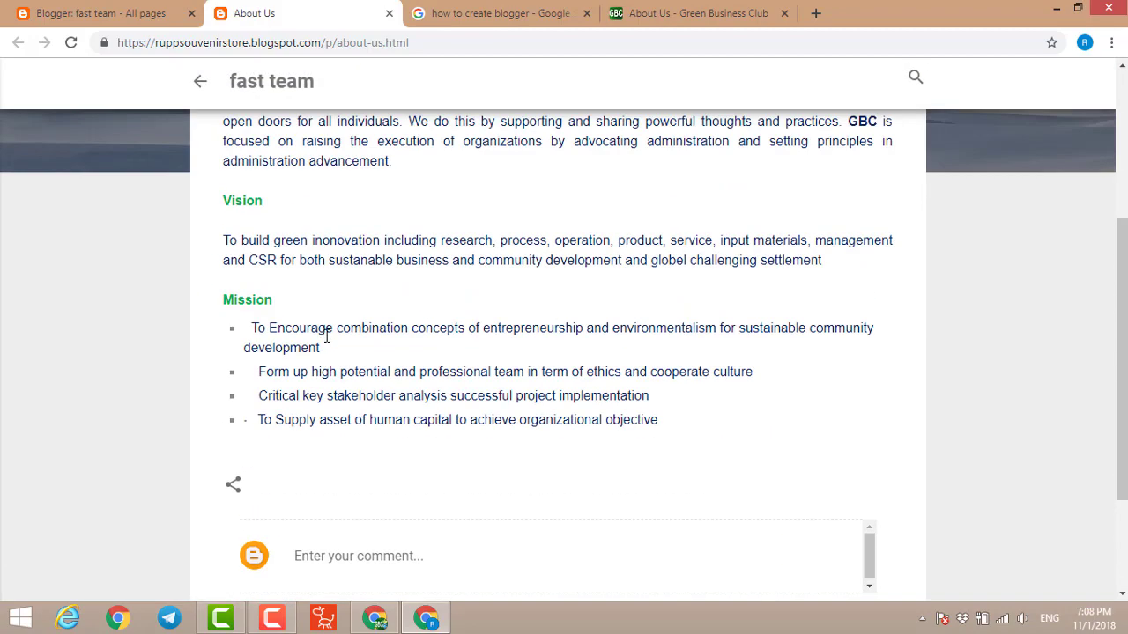
{"action": "scroll", "coordinate": [334, 354], "scroll_direction": "down", "scroll_amount": 2}
{"action": "scroll", "coordinate": [335, 354], "scroll_direction": "up", "scroll_amount": 3}
{"action": "scroll", "coordinate": [331, 349], "scroll_direction": "up", "scroll_amount": 1}
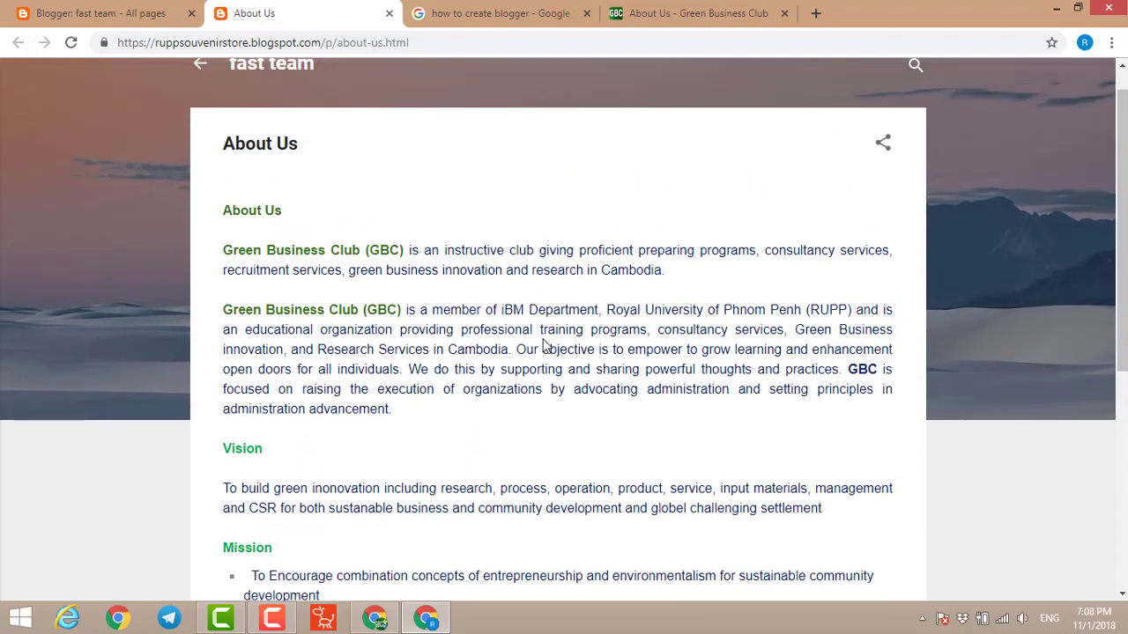
{"action": "scroll", "coordinate": [468, 331], "scroll_direction": "up", "scroll_amount": 1}
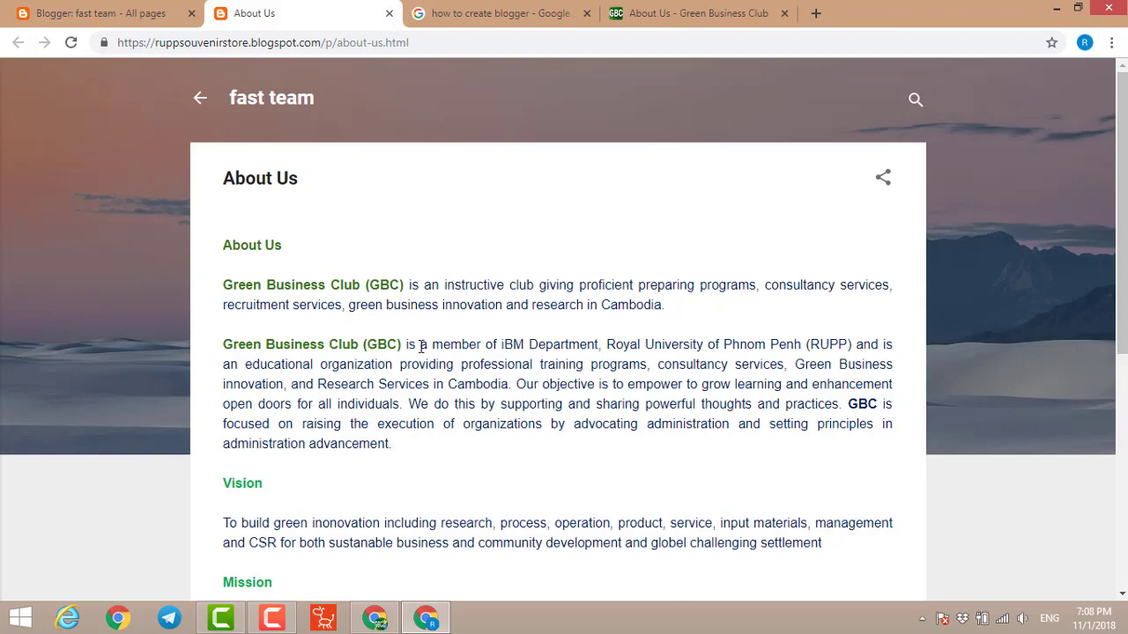
{"action": "scroll", "coordinate": [377, 304], "scroll_direction": "down", "scroll_amount": 3}
{"action": "scroll", "coordinate": [373, 323], "scroll_direction": "up", "scroll_amount": 3}
{"action": "scroll", "coordinate": [378, 225], "scroll_direction": "down", "scroll_amount": 3}
{"action": "scroll", "coordinate": [378, 221], "scroll_direction": "up", "scroll_amount": 3}
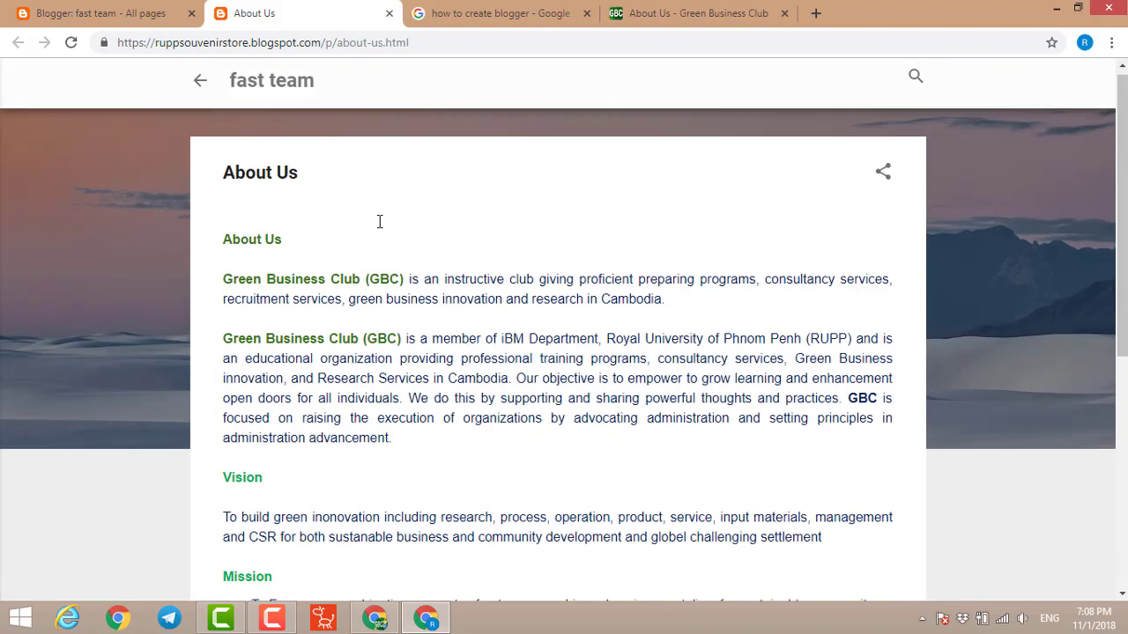
{"action": "key", "text": "ctrl+Page_Up"}
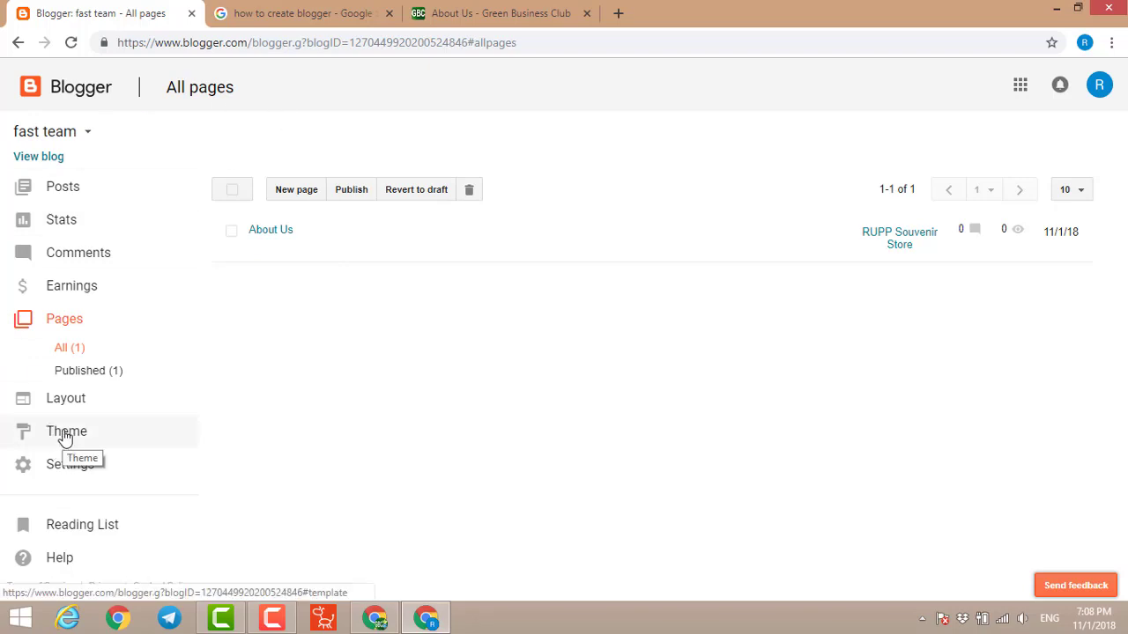
- Open the fast team blog's Basic settings and look over the title, address and HTTPS options
{"action": "left_click", "coordinate": [76, 476]}
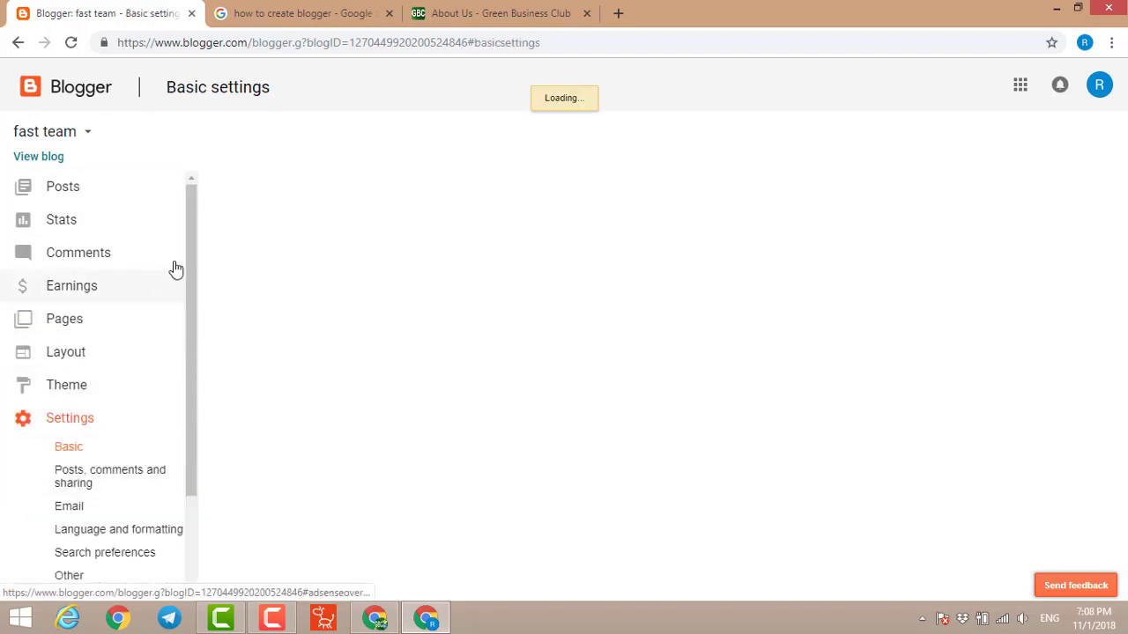
{"action": "scroll", "coordinate": [189, 238], "scroll_direction": "down", "scroll_amount": 3}
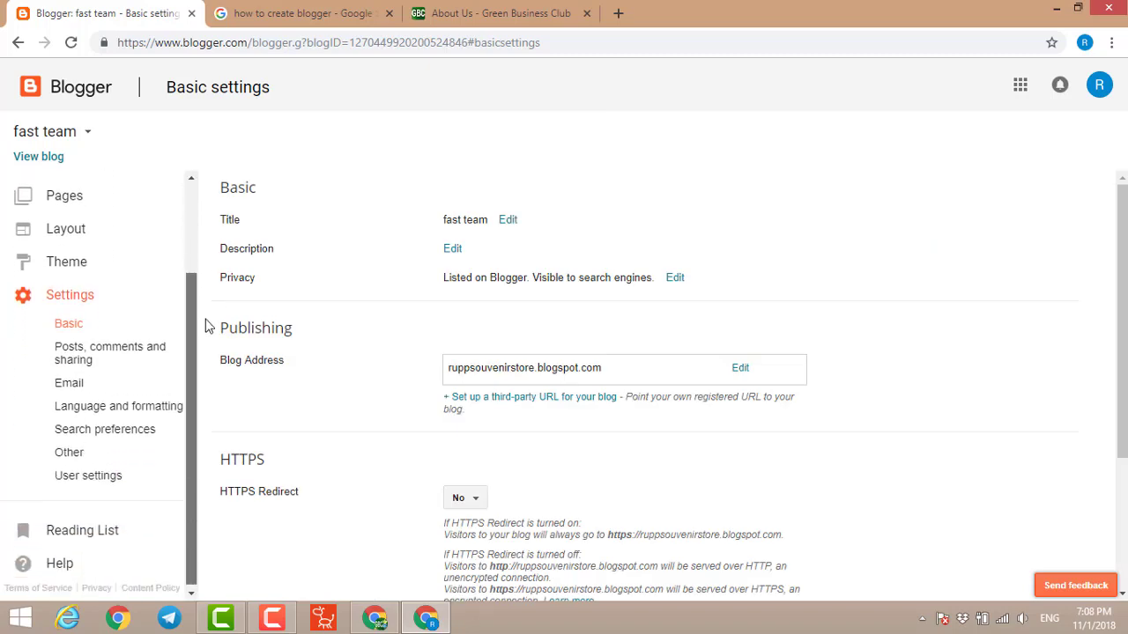
{"action": "scroll", "coordinate": [200, 229], "scroll_direction": "up", "scroll_amount": 3}
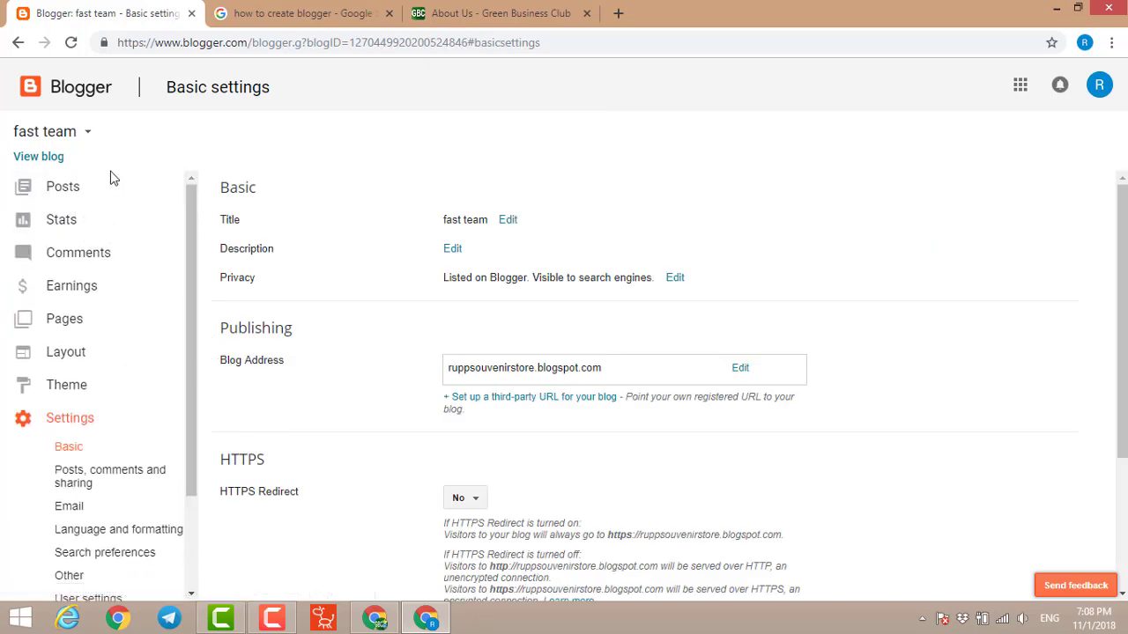
{"action": "scroll", "coordinate": [72, 379], "scroll_direction": "down", "scroll_amount": 2}
{"action": "scroll", "coordinate": [72, 379], "scroll_direction": "up", "scroll_amount": 2}
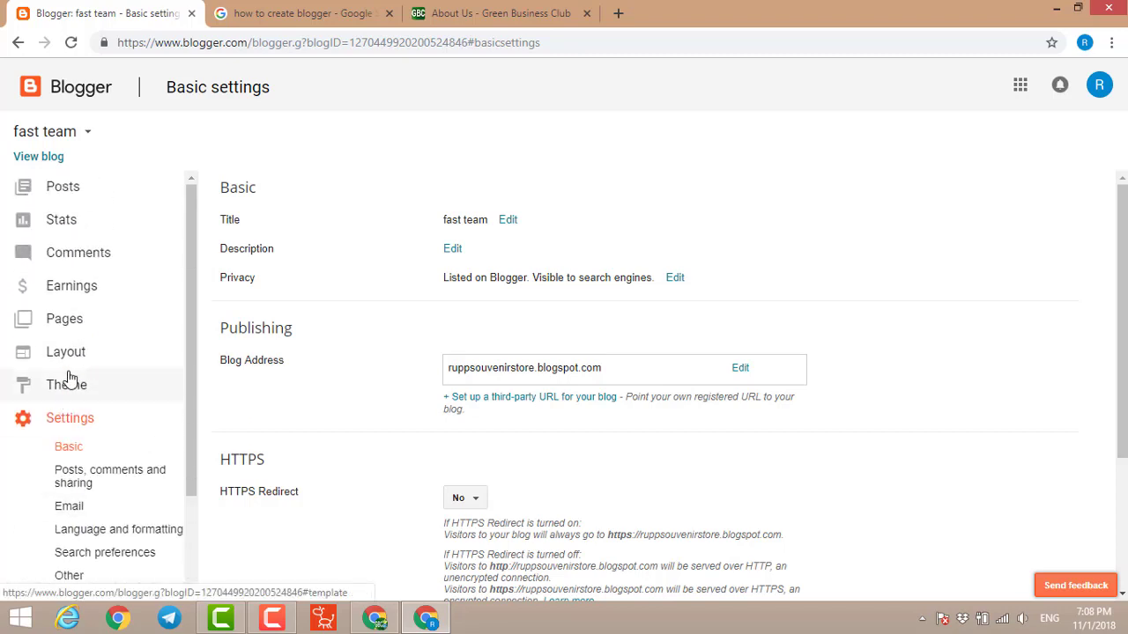
{"action": "scroll", "coordinate": [71, 374], "scroll_direction": "down", "scroll_amount": 2}
{"action": "scroll", "coordinate": [75, 372], "scroll_direction": "up", "scroll_amount": 2}
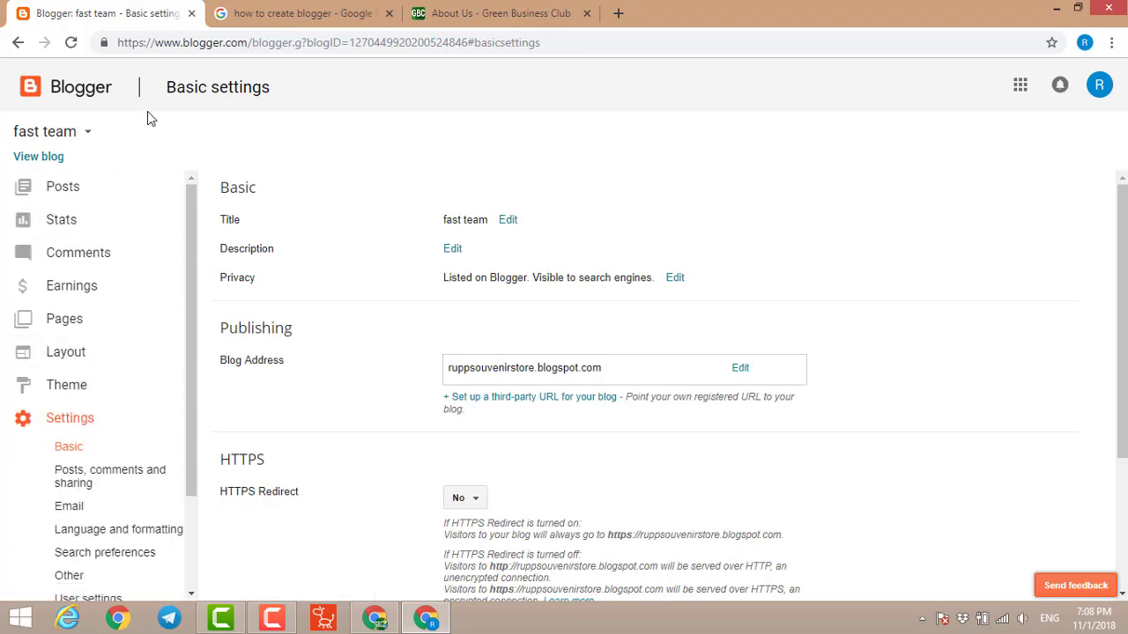